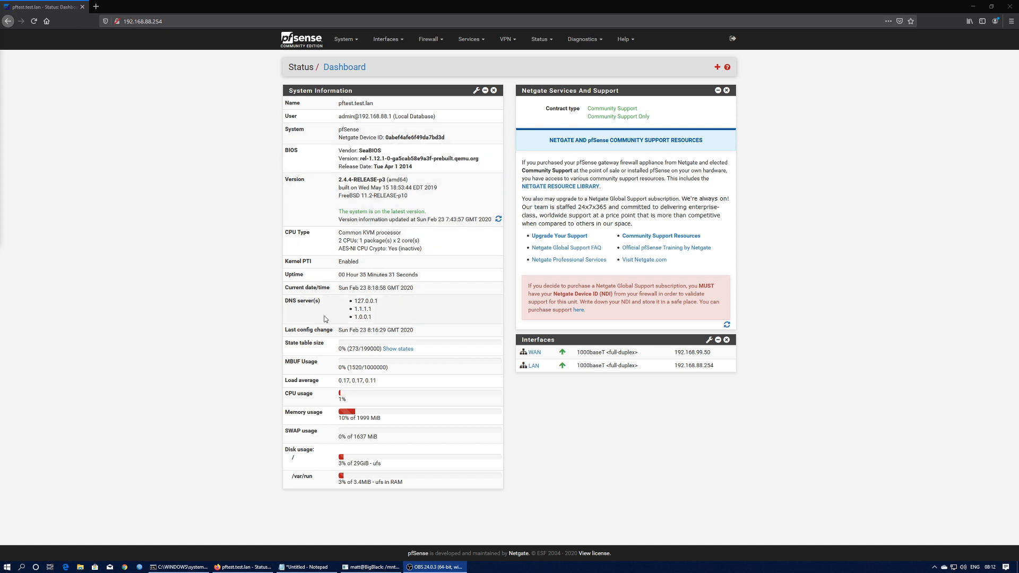
- Bring up Interfaces > Assignments, showing WAN on em0 and LAN on em1
left_click(386, 39)
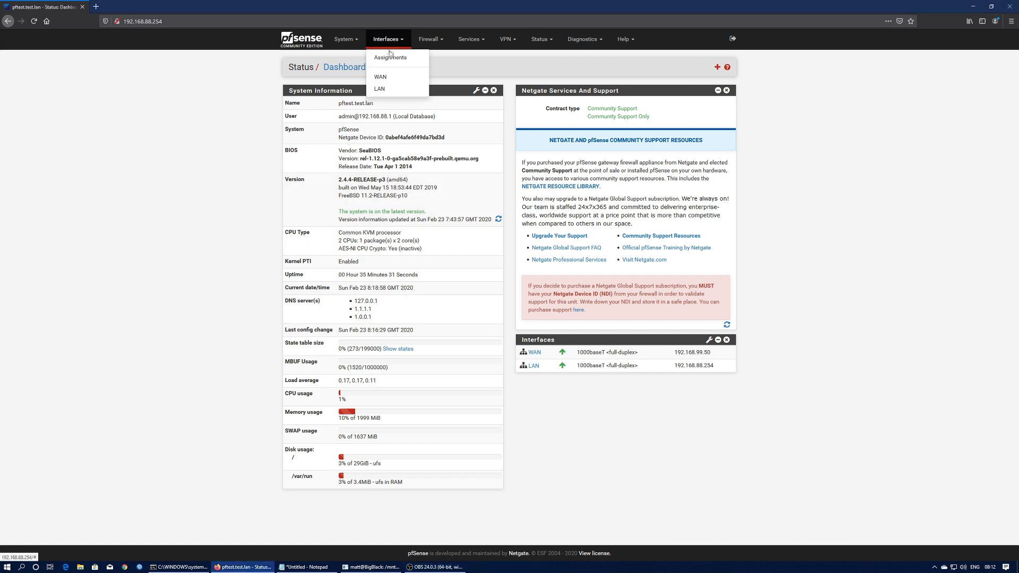
left_click(390, 59)
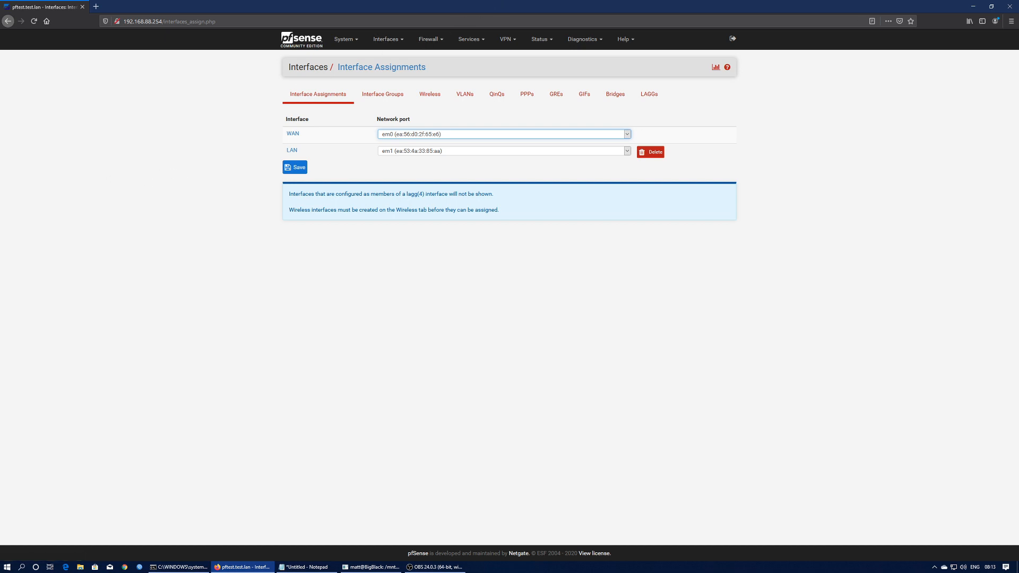
key("alt+Tab")
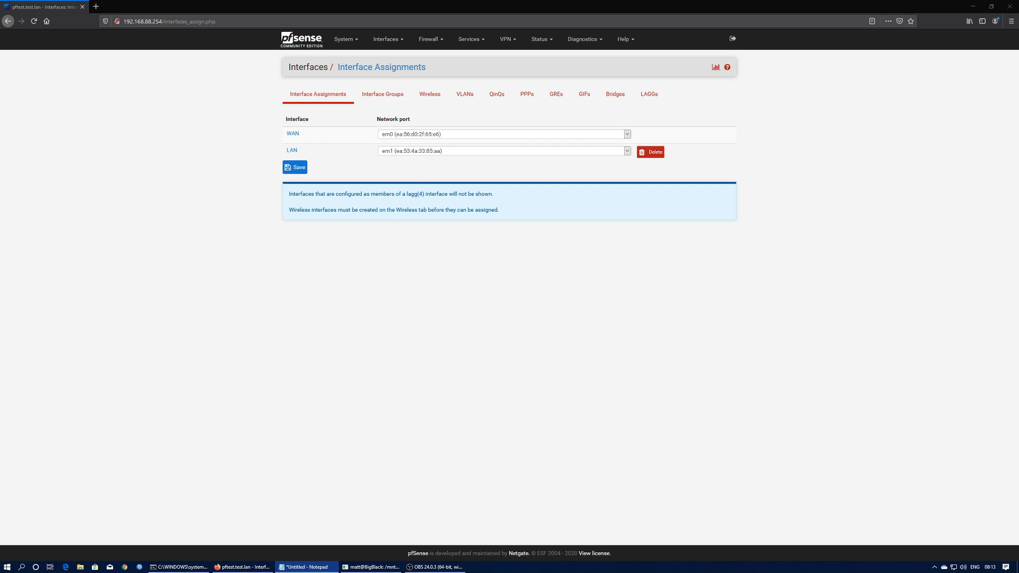
- Install the acme package from the Package Manager's available packages
left_click(434, 41)
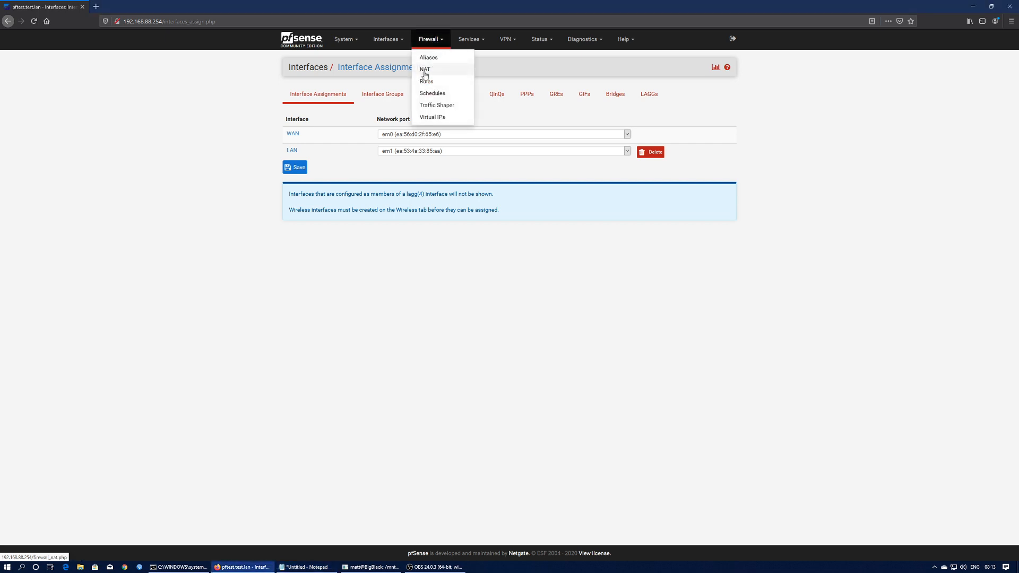
left_click(427, 68)
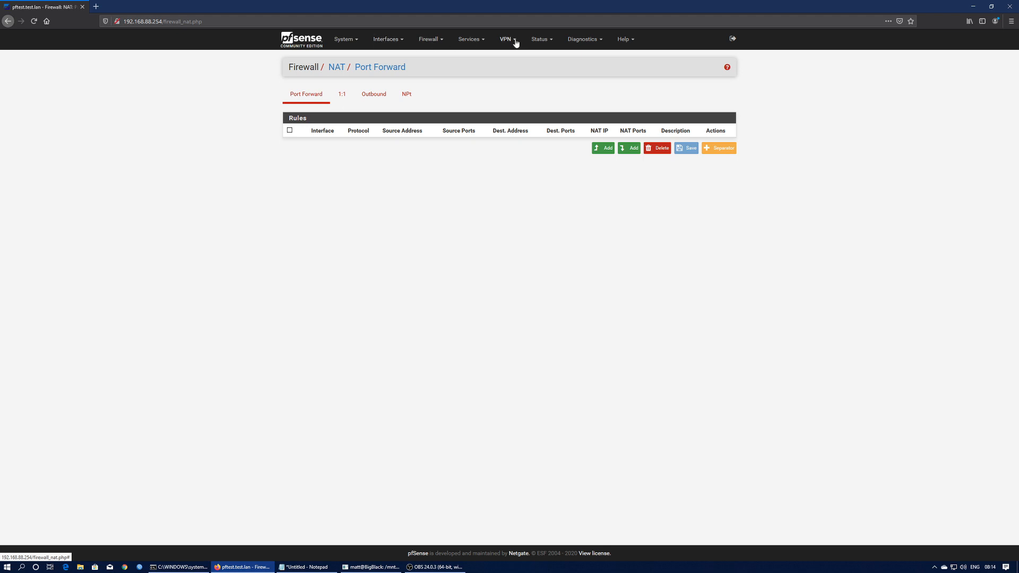
left_click(345, 41)
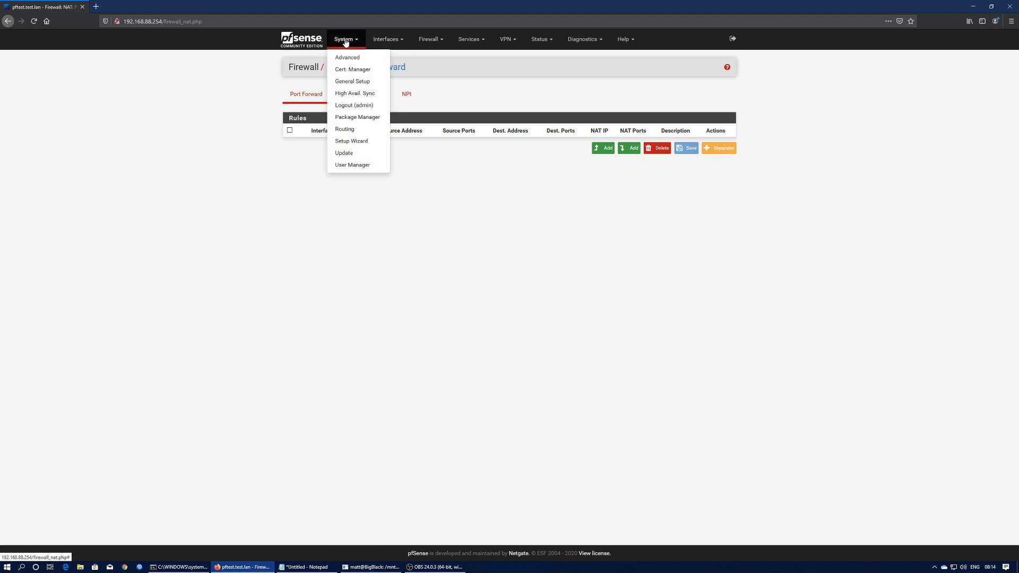
left_click(353, 117)
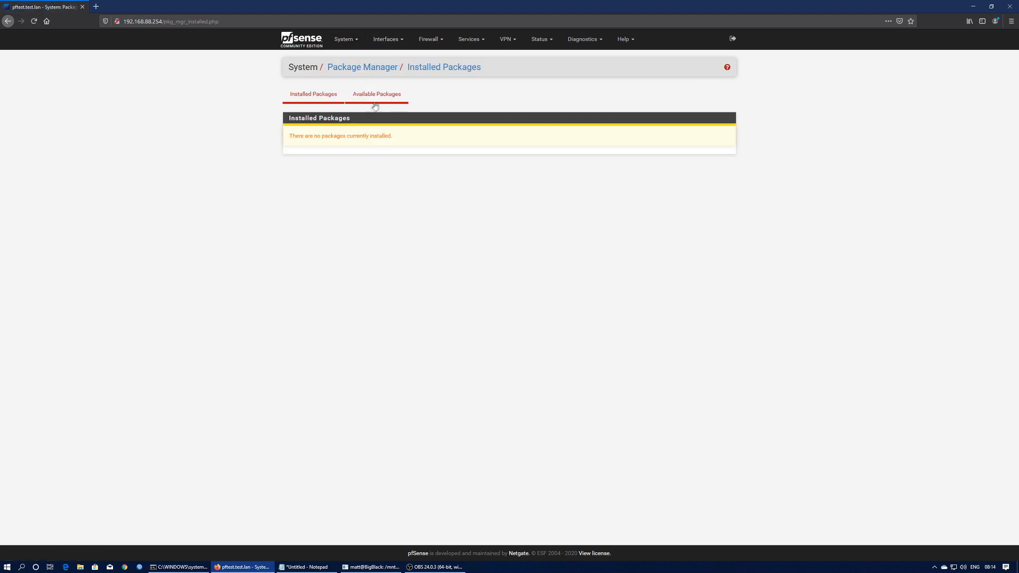
left_click(374, 102)
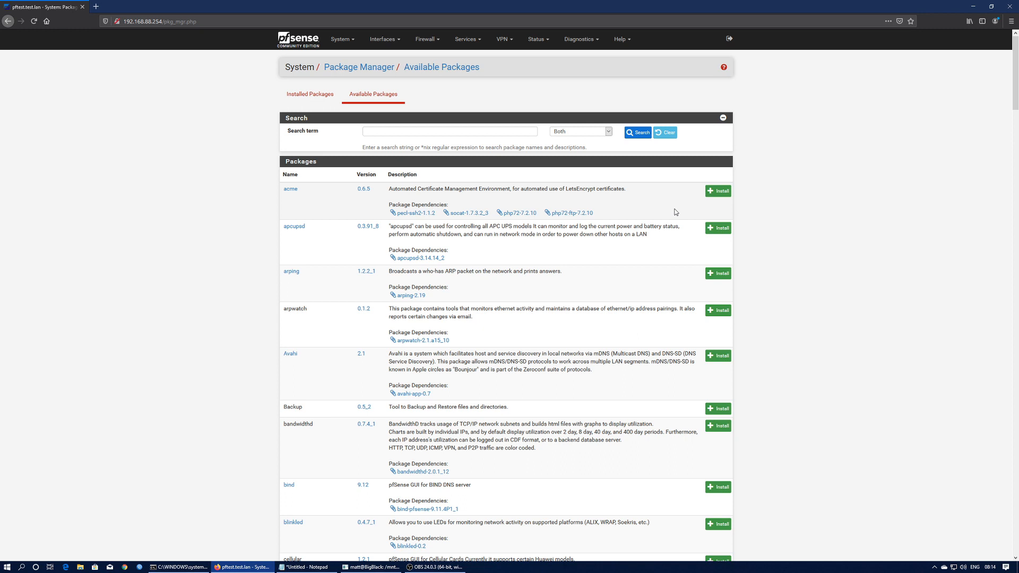
left_click(722, 192)
left_click(307, 135)
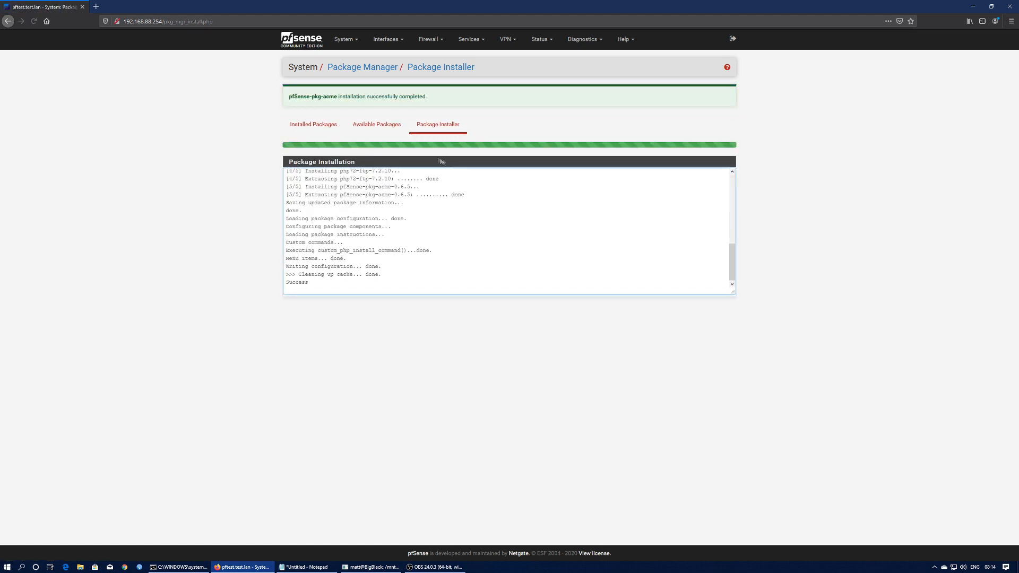
- Install the haproxy package from the available packages list
left_click(374, 125)
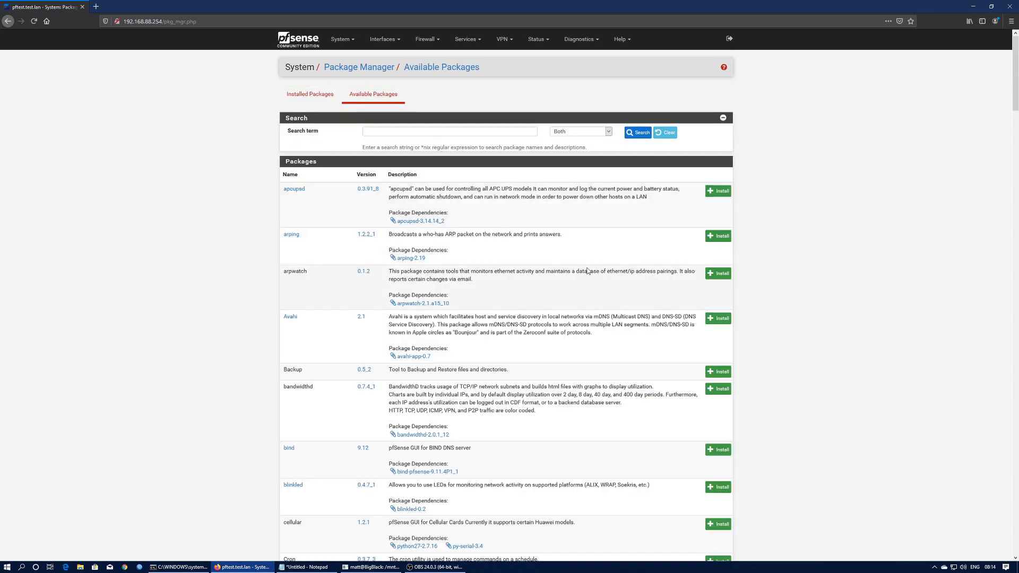
scroll(591, 273, "down", 5)
scroll(601, 287, "down", 4)
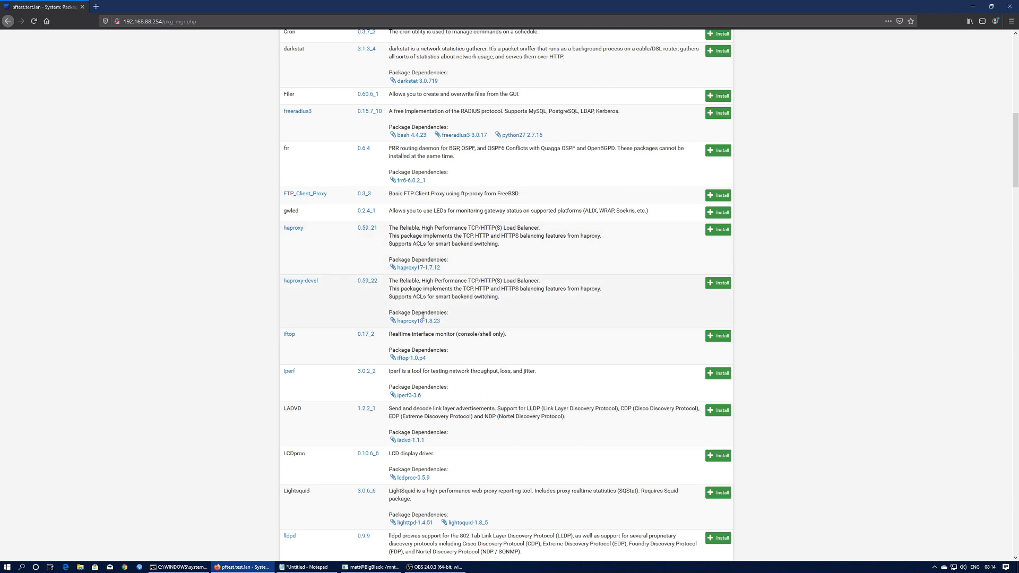
left_click(713, 234)
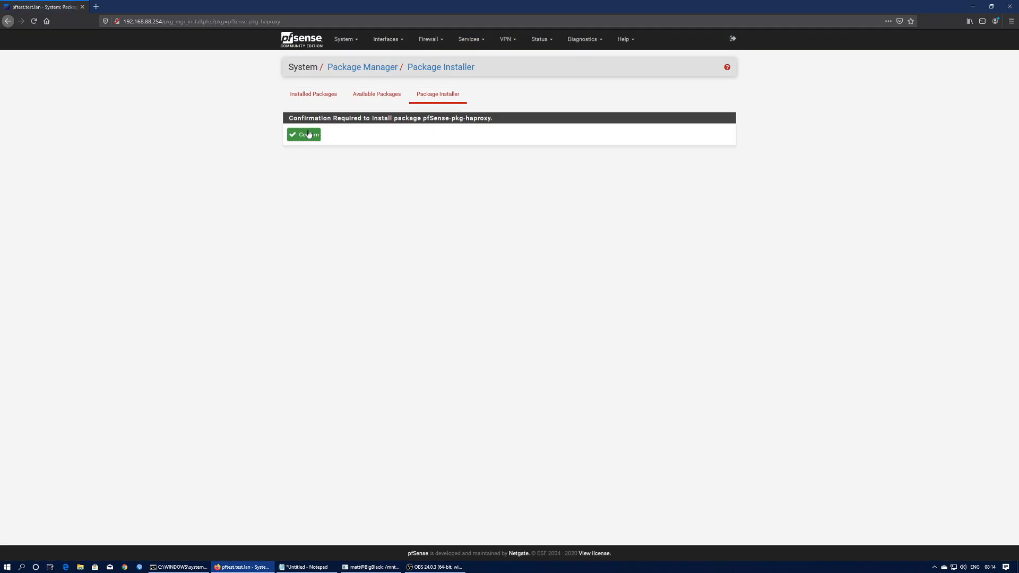
left_click(309, 135)
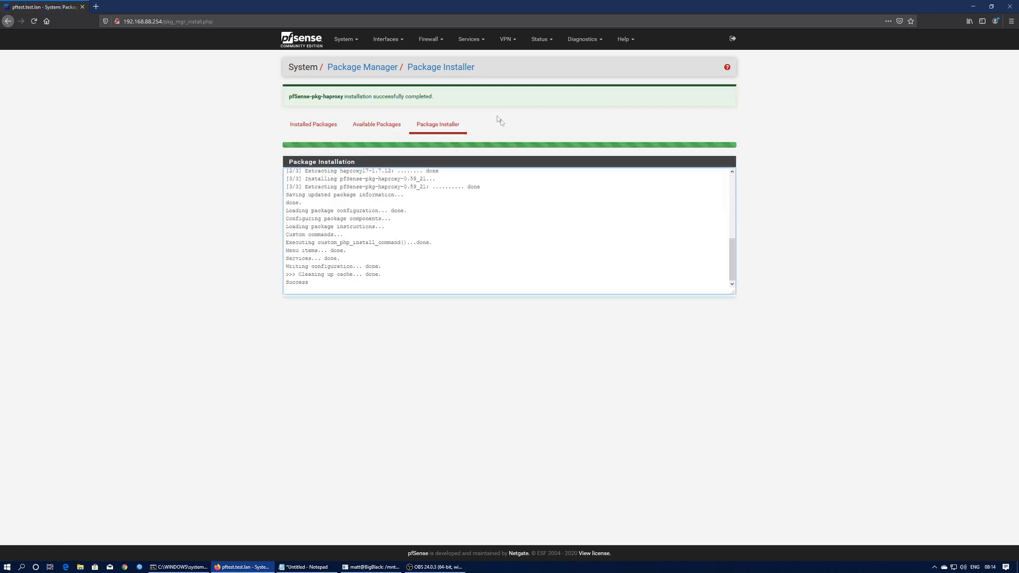
left_click(470, 39)
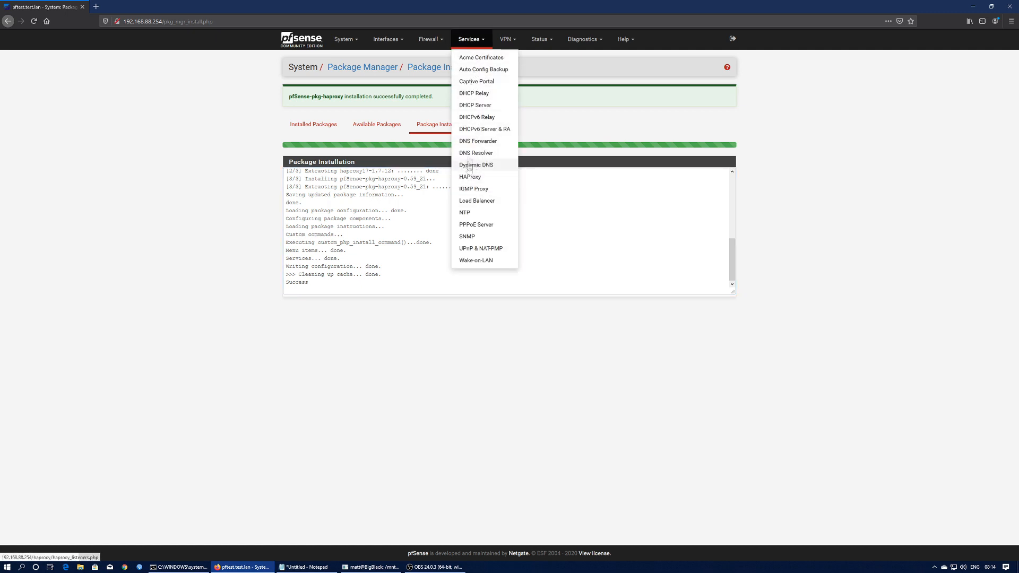
- Review the NAT port forwards and the LAN and WAN firewall rules
left_click(466, 58)
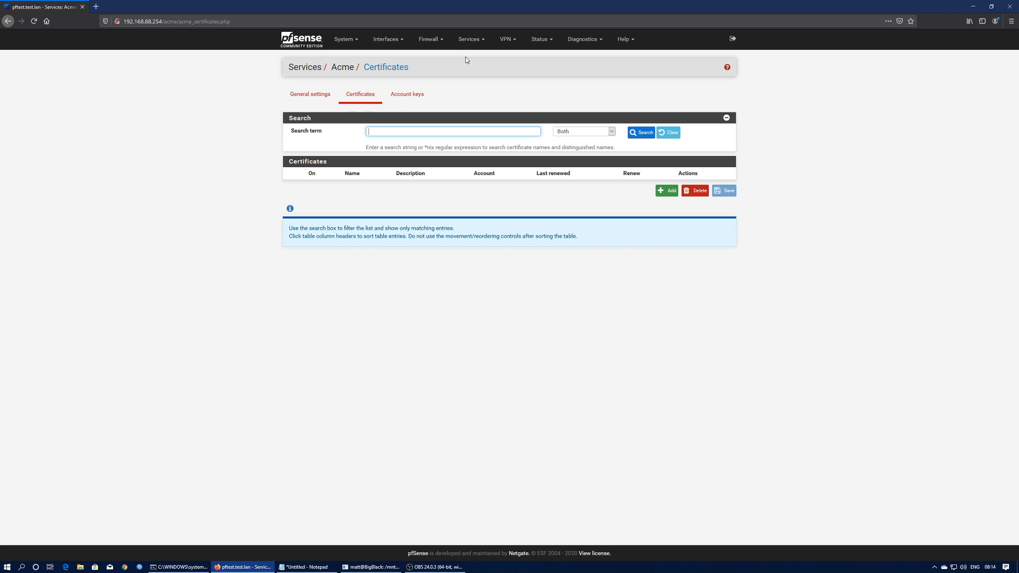
left_click(431, 39)
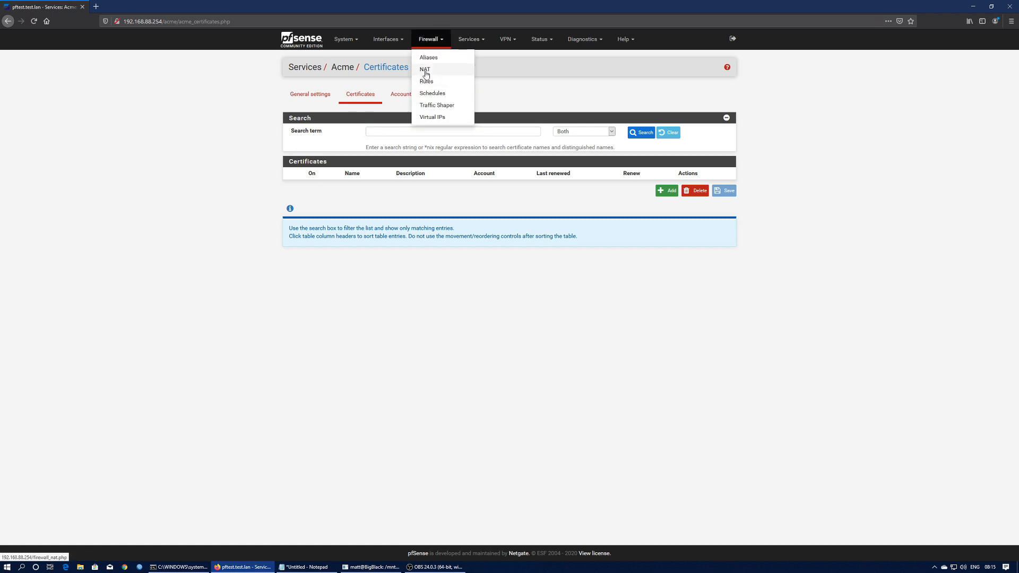
left_click(426, 71)
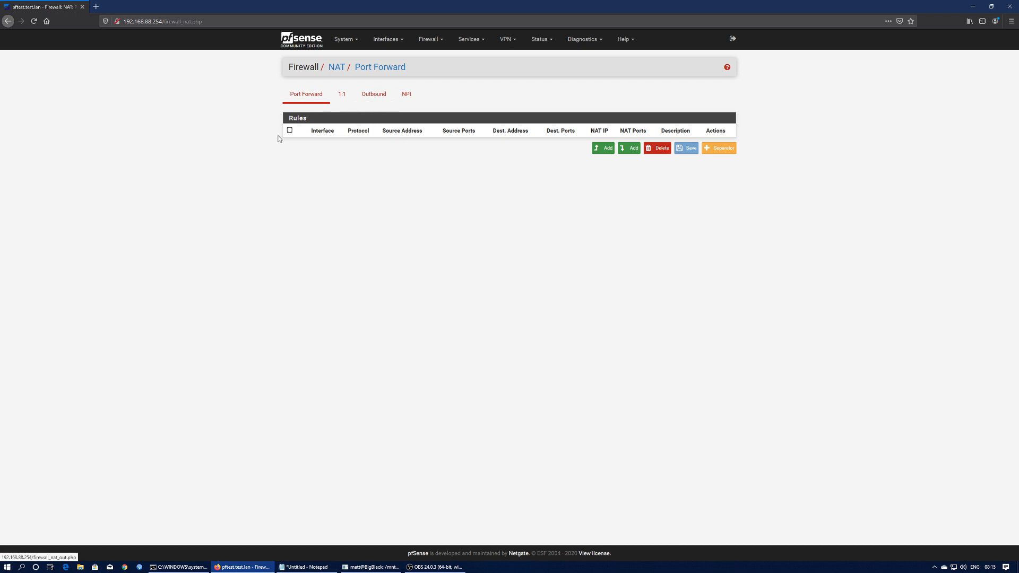
left_click(428, 41)
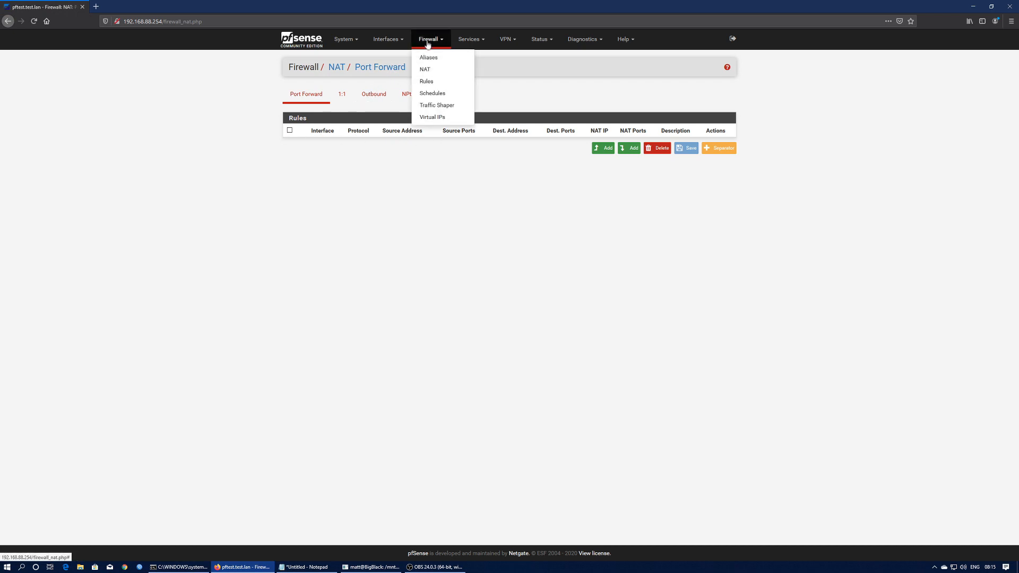
left_click(425, 82)
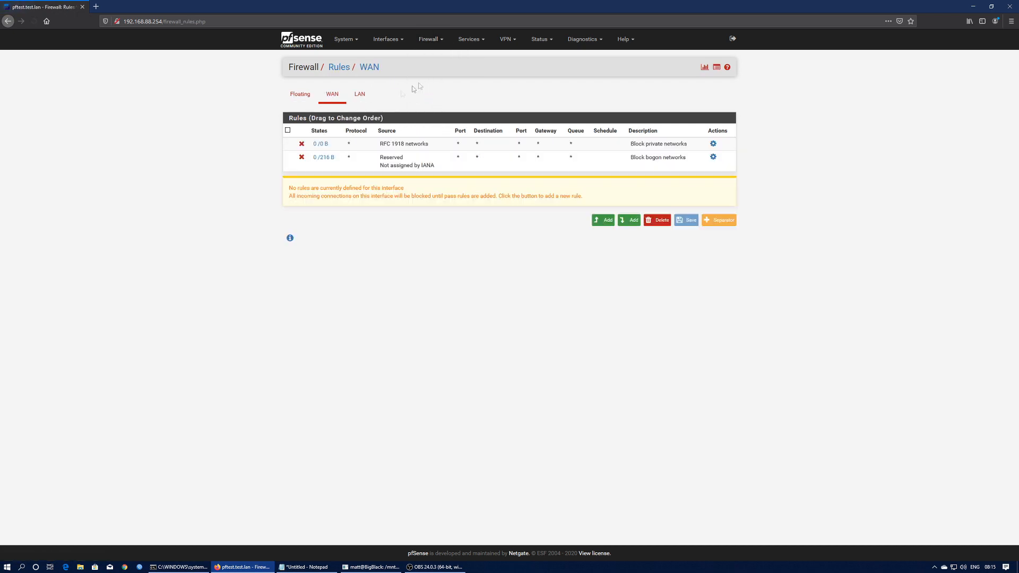
left_click(359, 95)
left_click(329, 101)
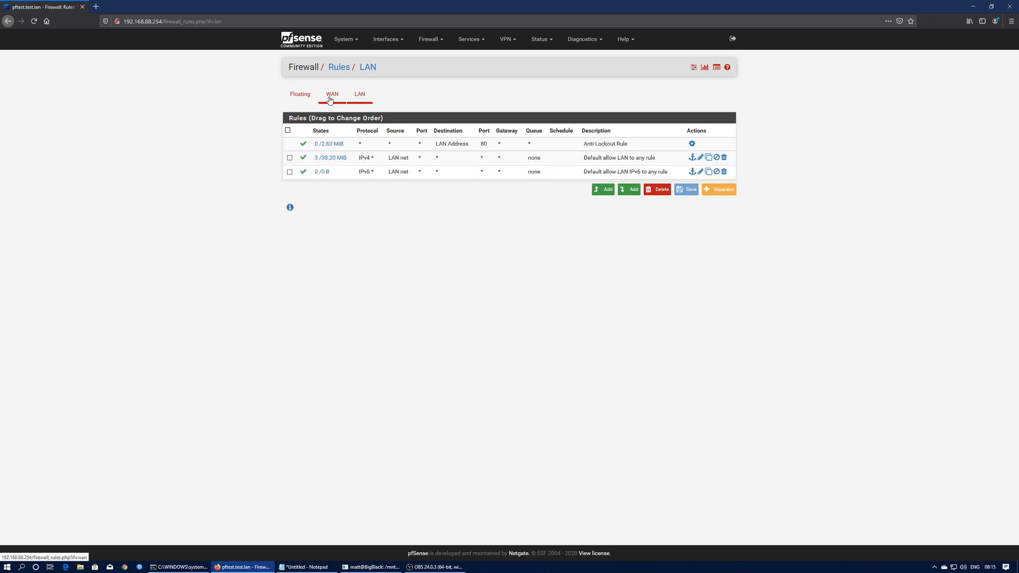
- Check the HAProxy frontend page, then view the empty ACME account keys list
left_click(468, 40)
left_click(471, 178)
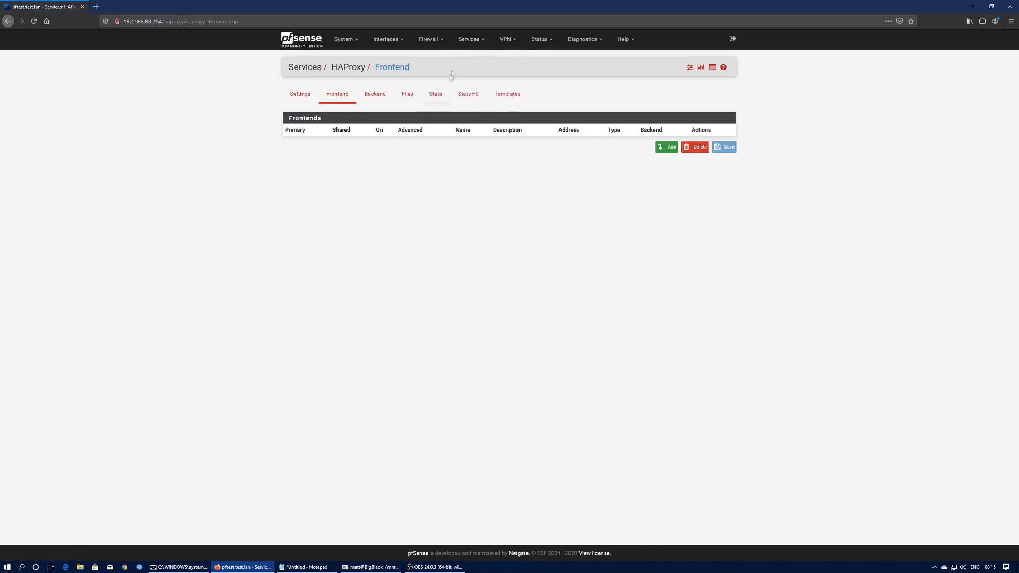
left_click(475, 40)
left_click(470, 59)
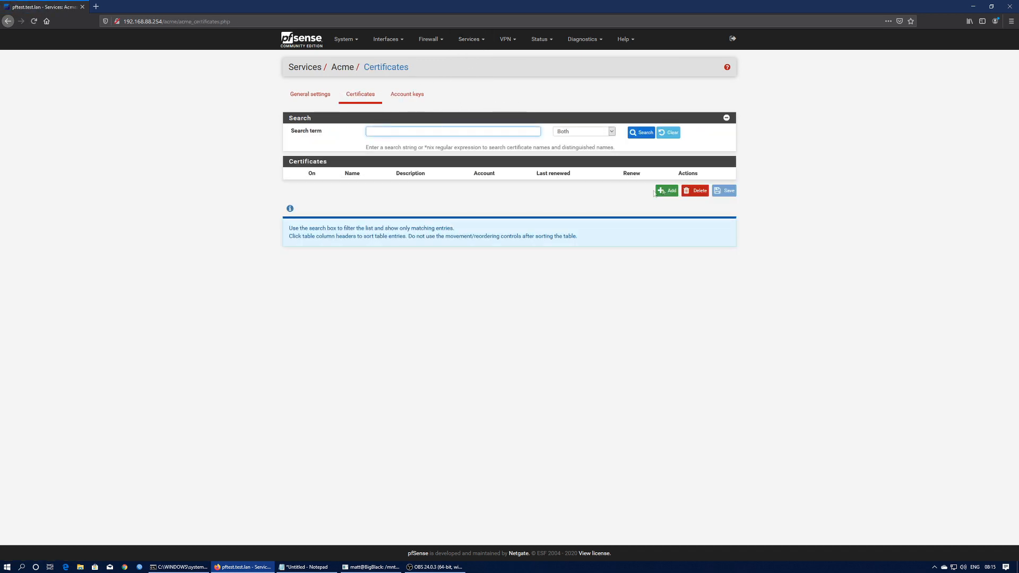
left_click(403, 99)
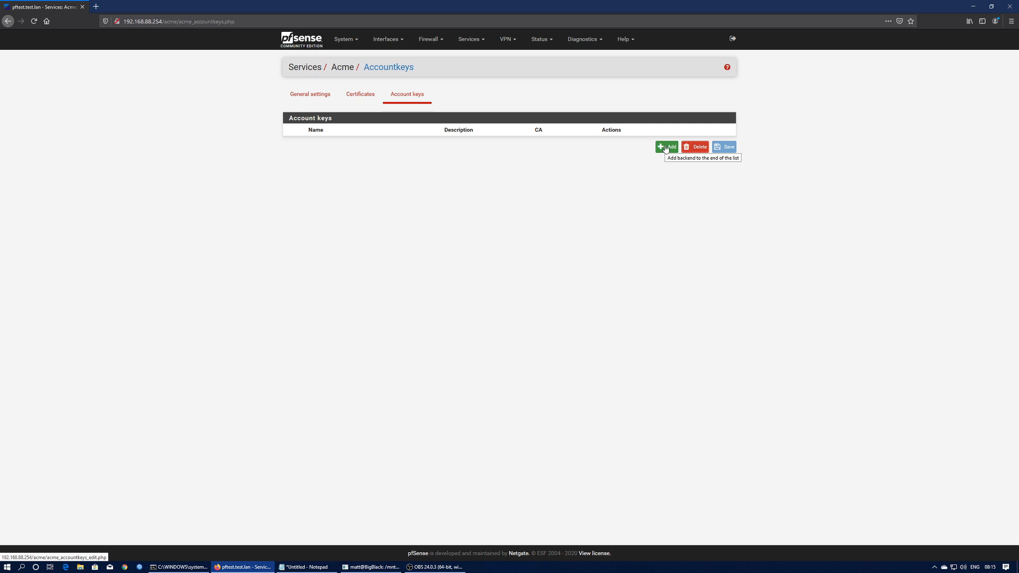
- Create and register account key Demo_LE_Cert on Let's Encrypt Production ACME v2 with the registration e-mail
left_click(667, 147)
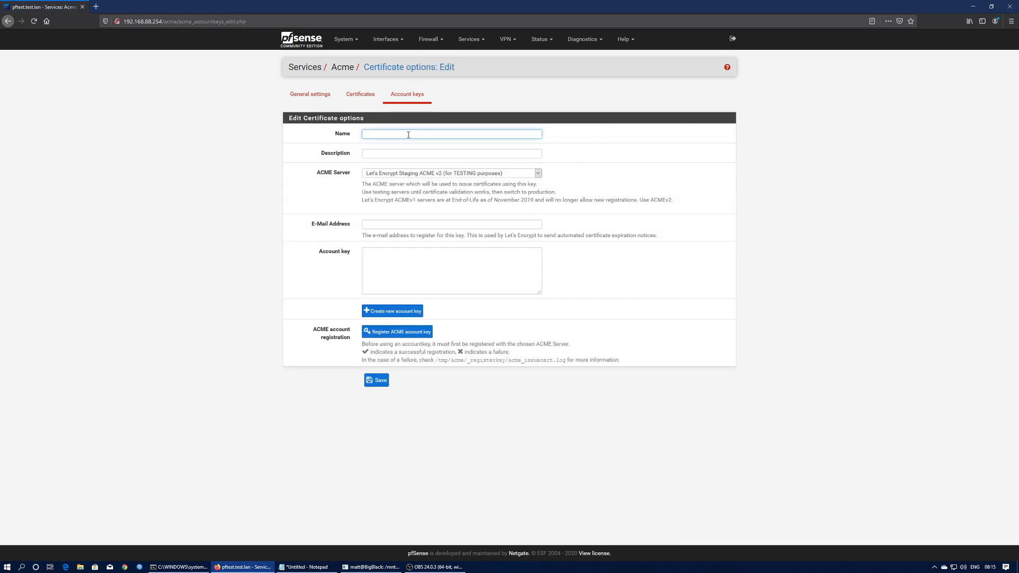
type("Demo_LE_Cert")
left_click(507, 173)
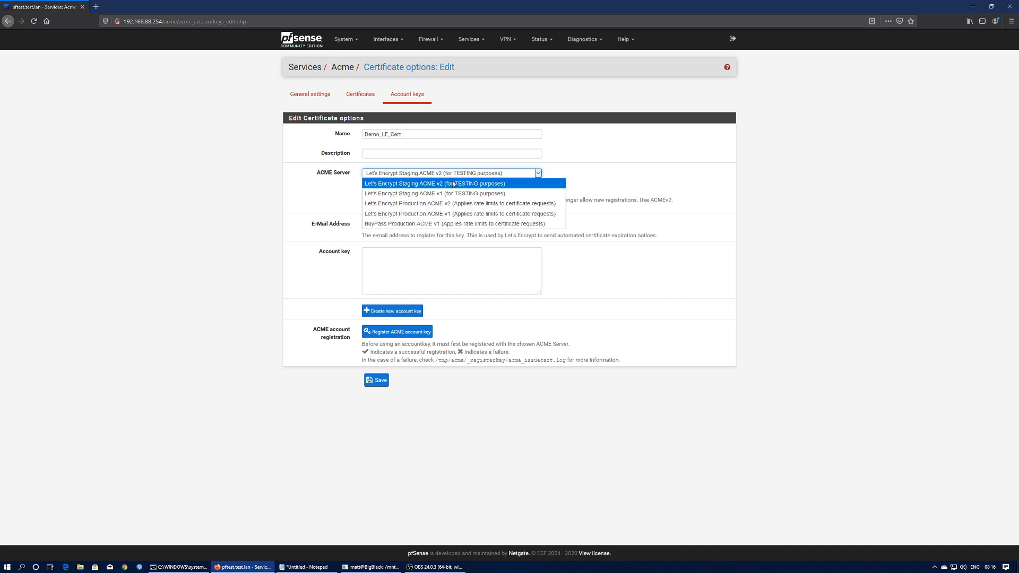
left_click(397, 206)
left_click(387, 224)
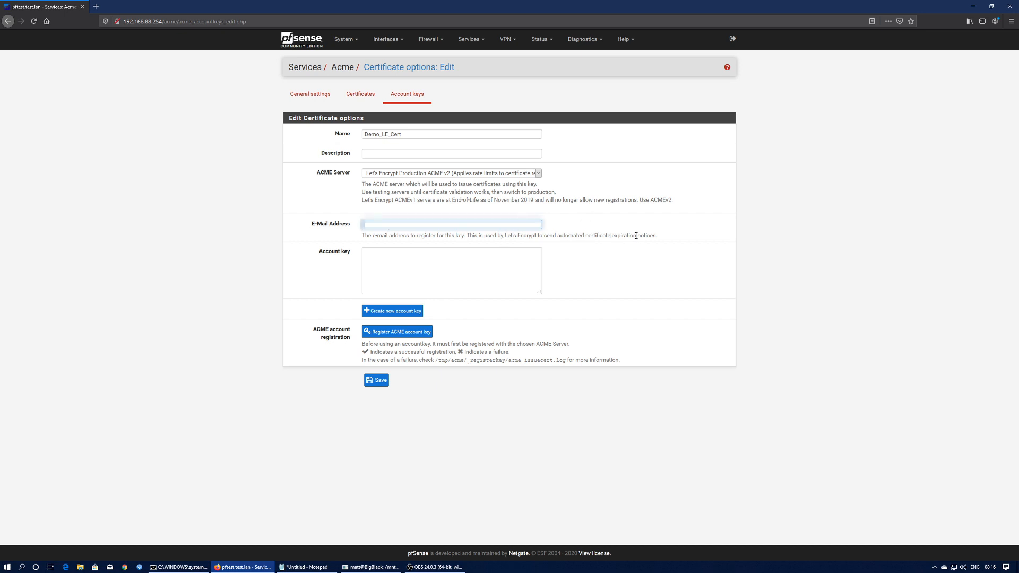
left_click(395, 311)
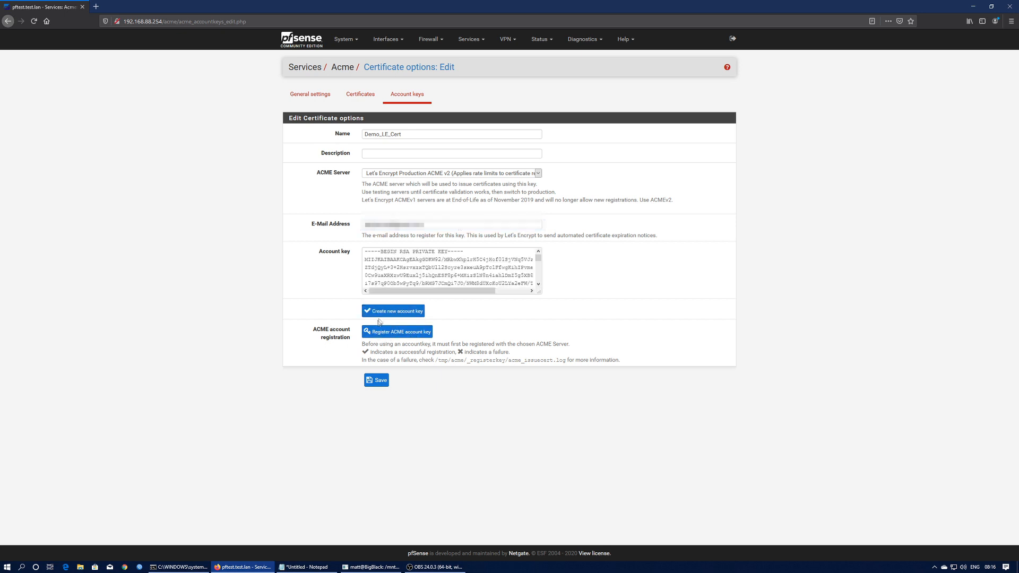
left_click(389, 335)
left_click(367, 100)
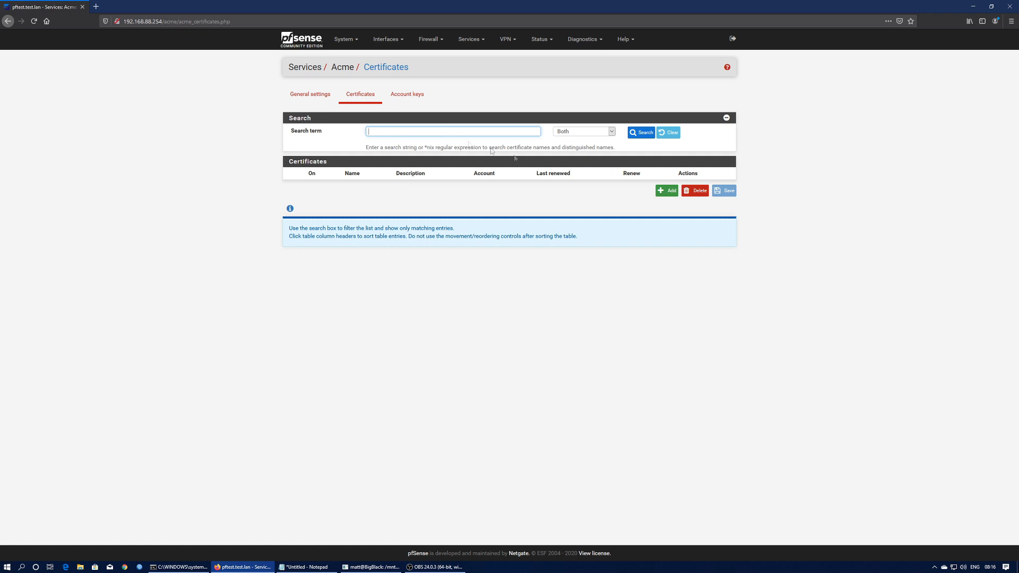
- Re-add Demo_LE_Cert on Production ACME v2 with the registration e-mail, generate, register and save it
left_click(668, 191)
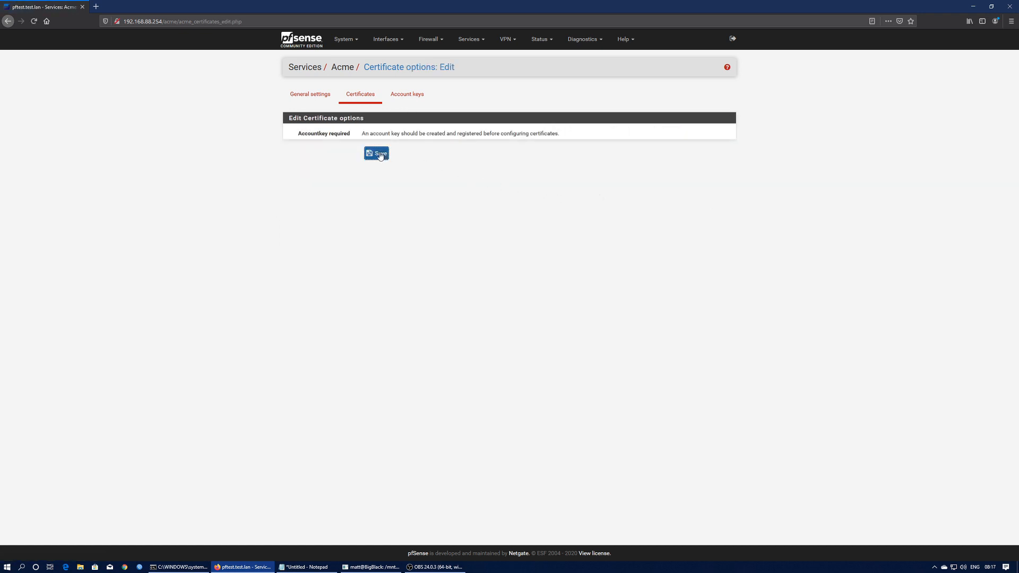
left_click(404, 101)
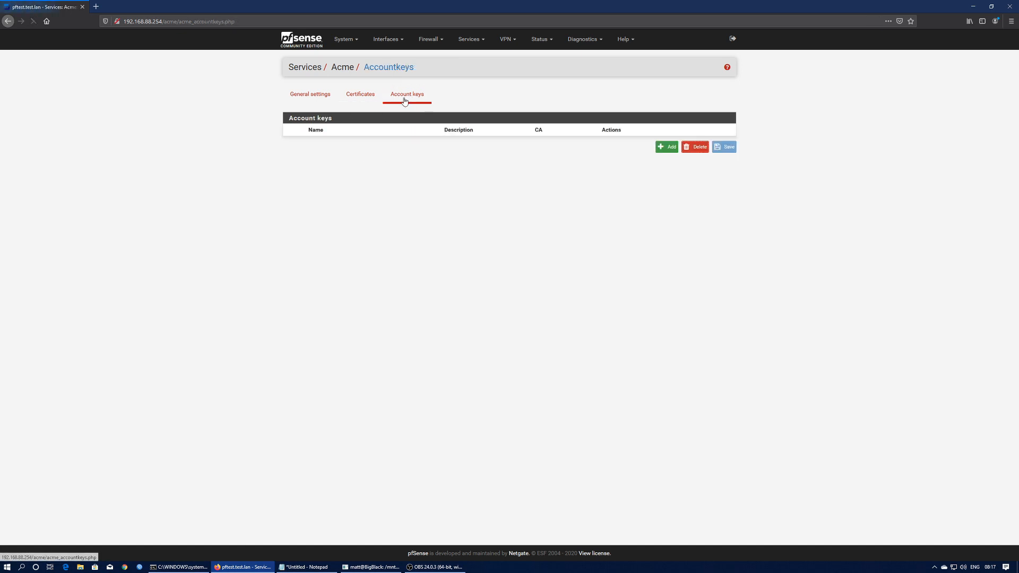
left_click(670, 148)
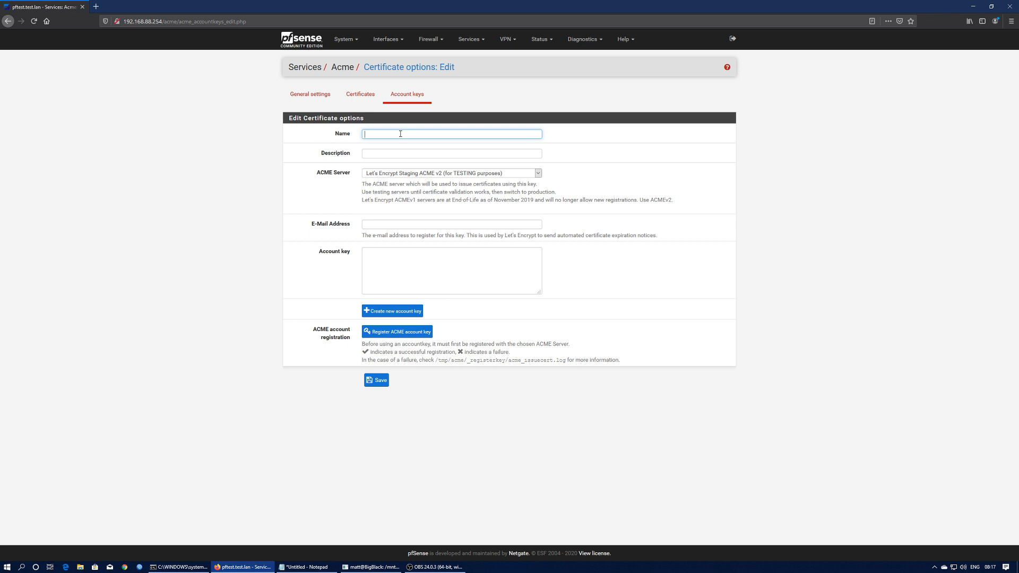
type("Demo_LE_Cert")
left_click(414, 175)
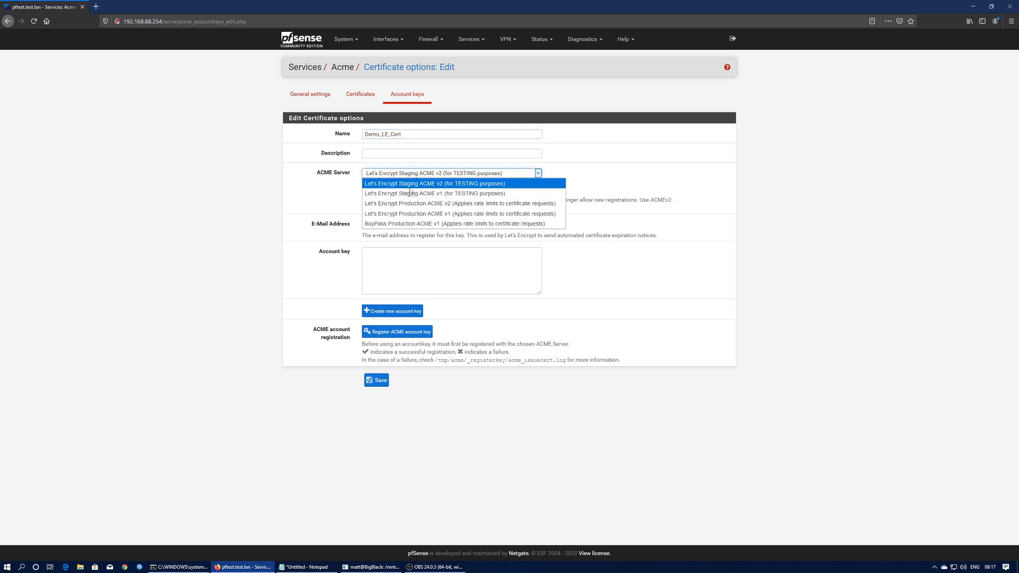
left_click(411, 204)
left_click(387, 224)
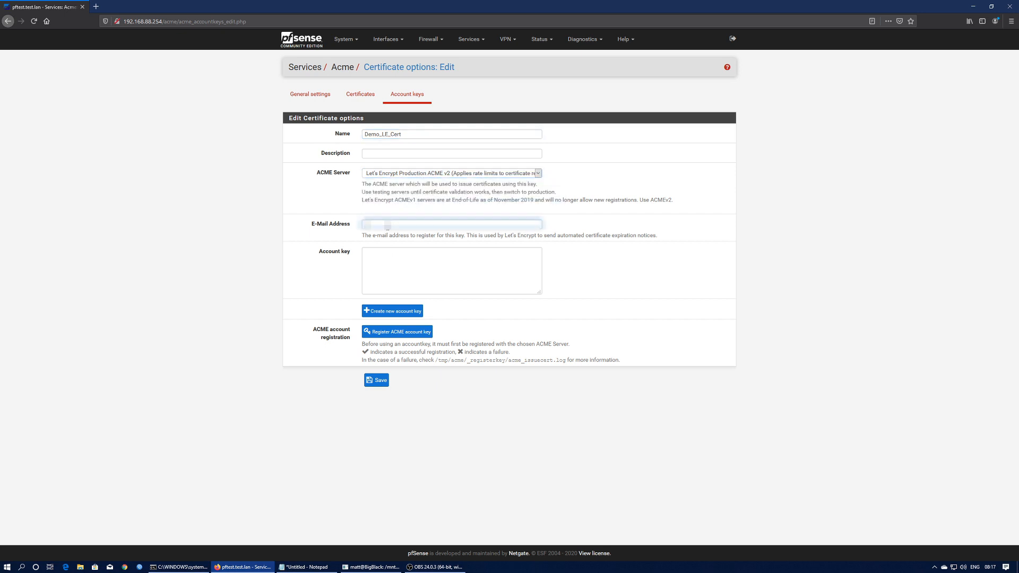
type("matt@example.com")
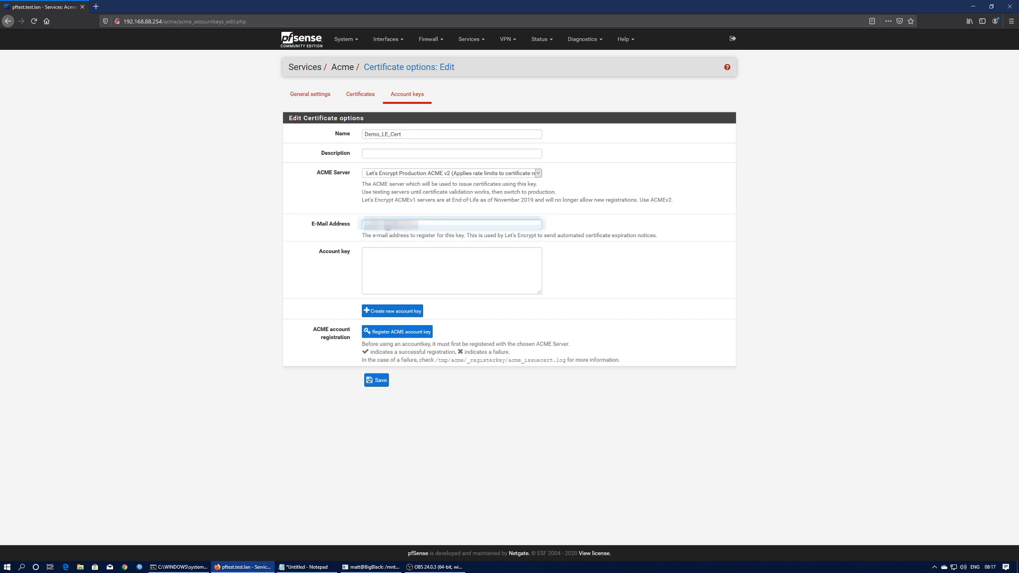
left_click(398, 313)
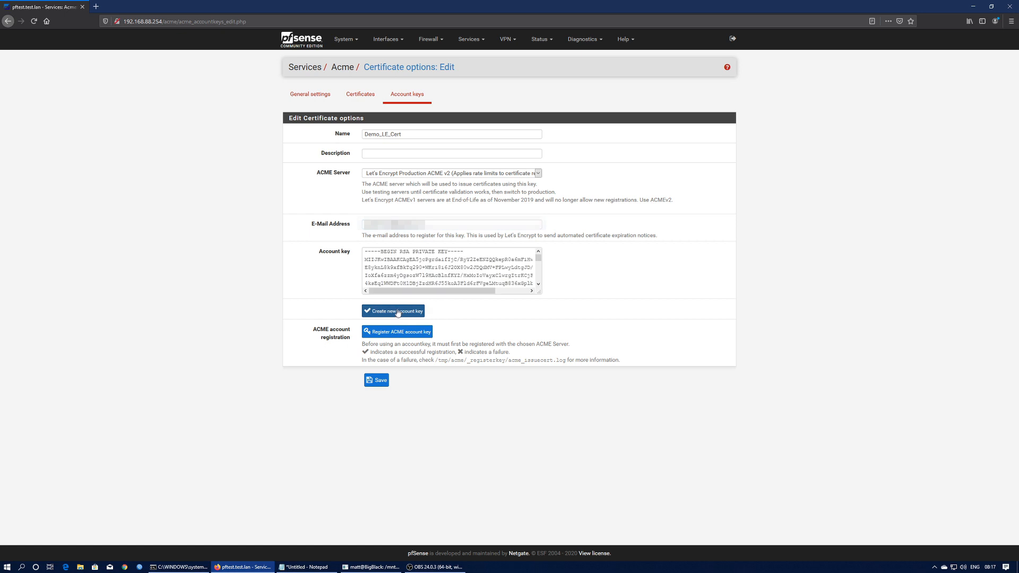
left_click(386, 333)
left_click(379, 381)
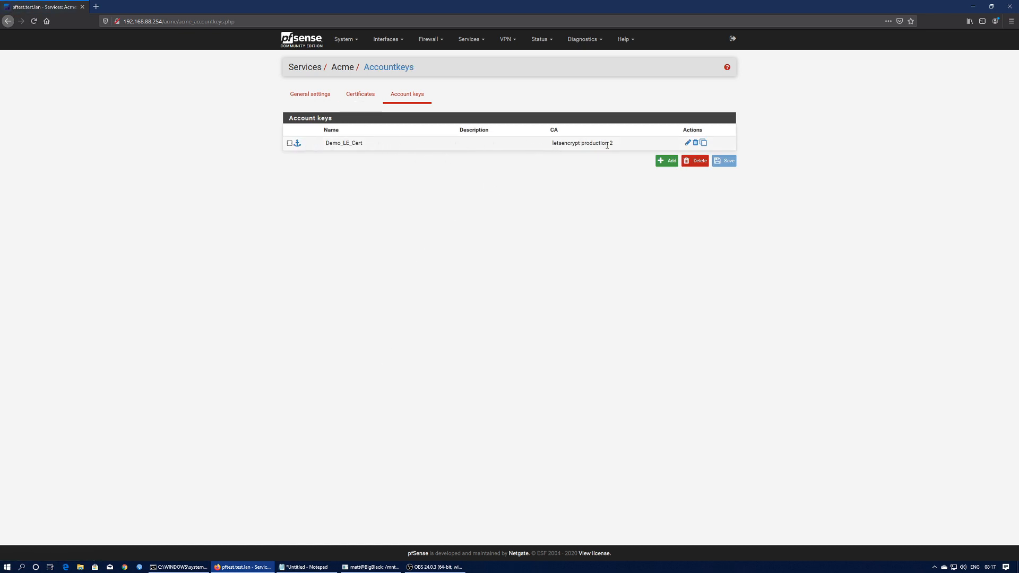
- Add a new certificate named Demo_LE_Root_Cert with description Root Certificate
left_click(352, 95)
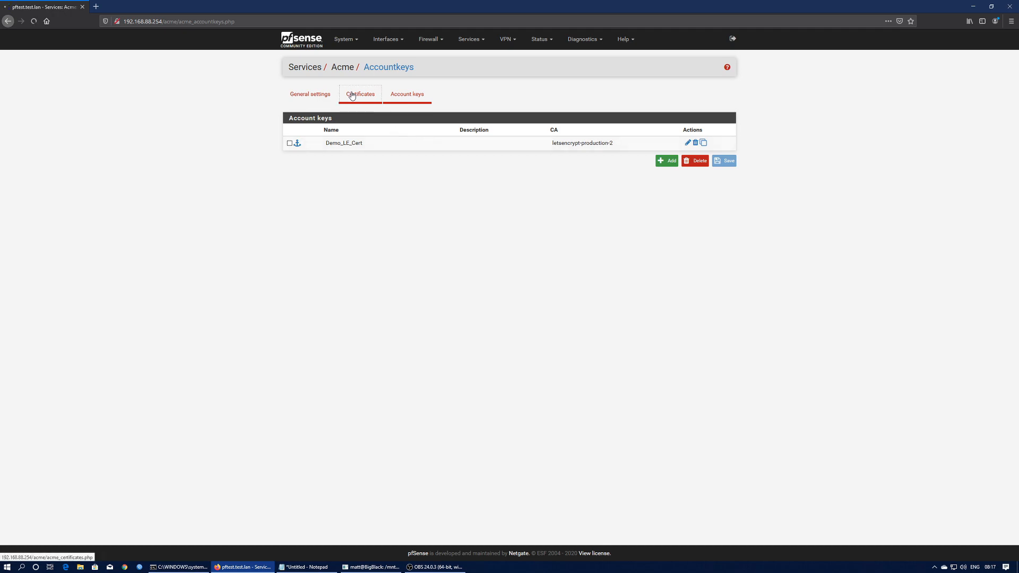
left_click(668, 190)
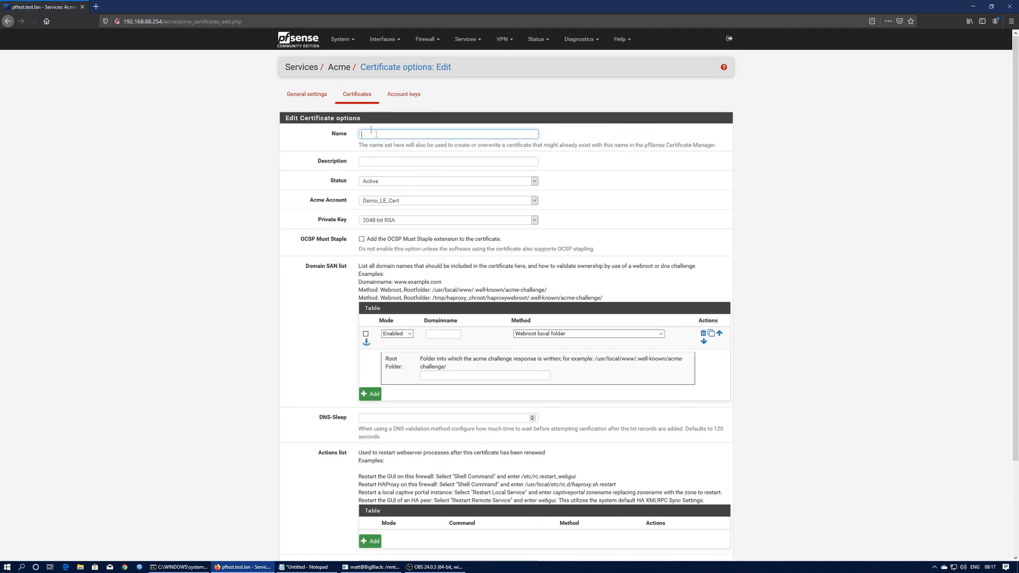
left_click(389, 132)
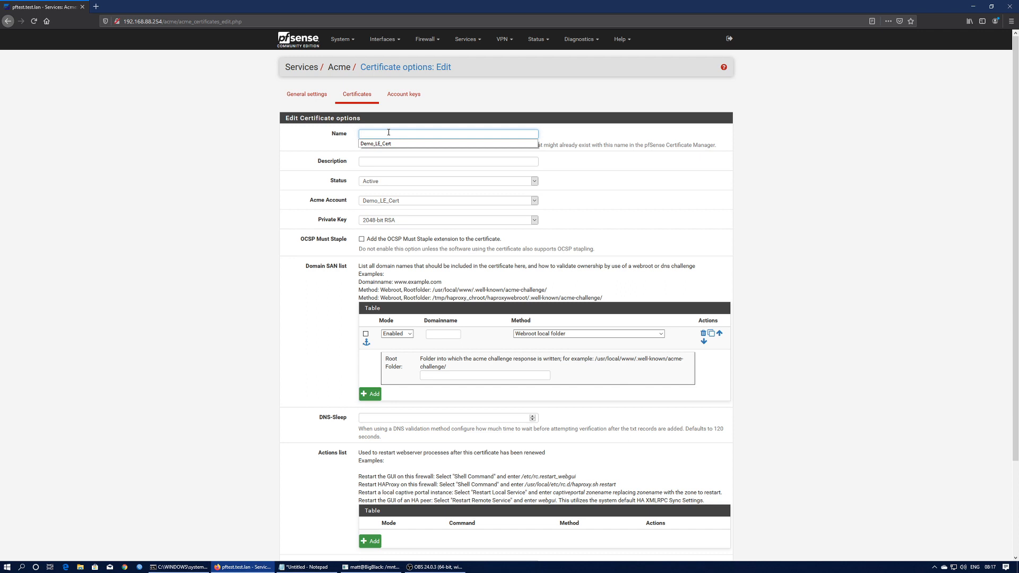
type("Demo_LE_Root_Cert")
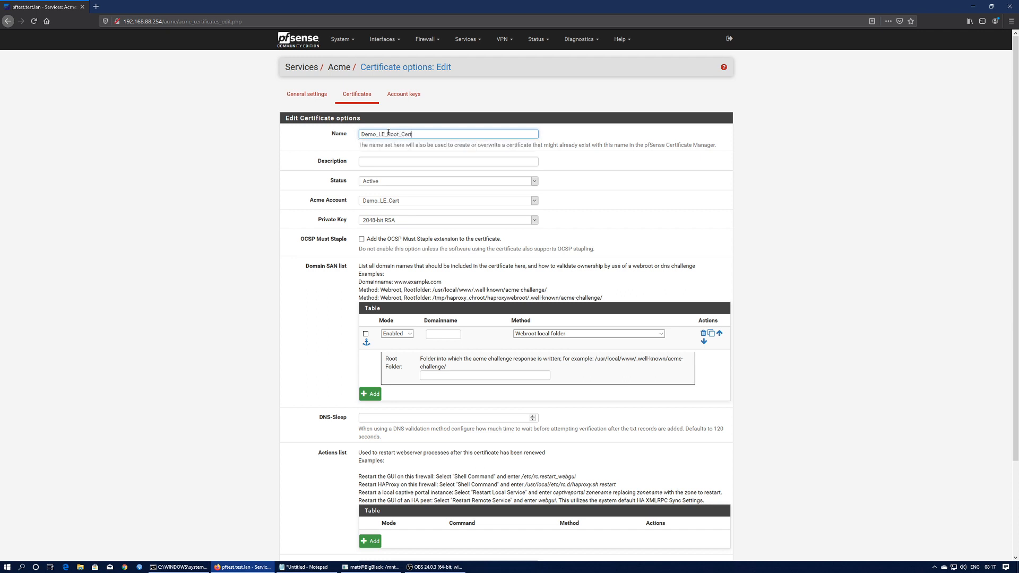
left_click(389, 164)
type("Root Certificate")
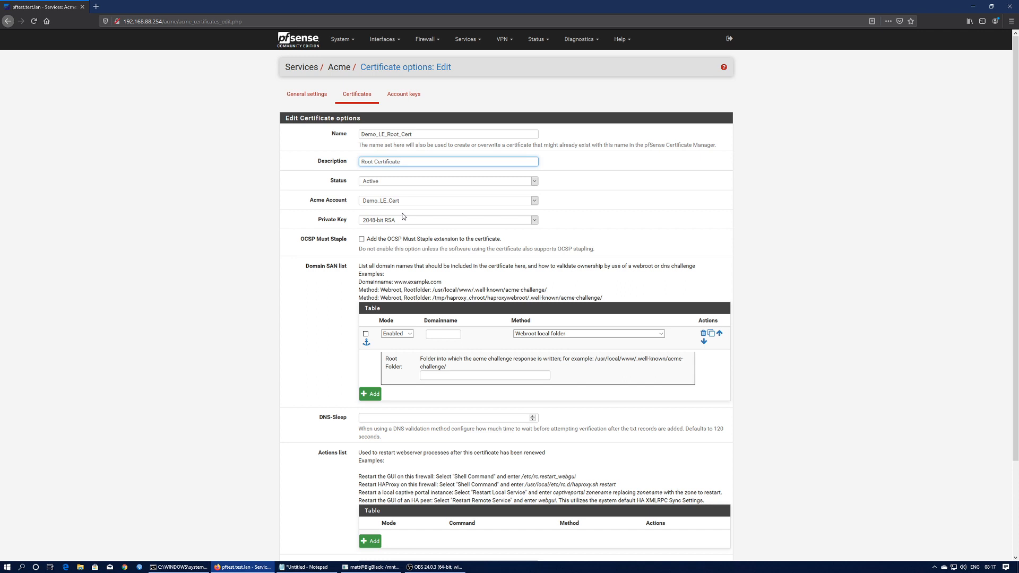
- Type a trial domain name in the Domainname field, then erase it to start over
left_click(444, 334)
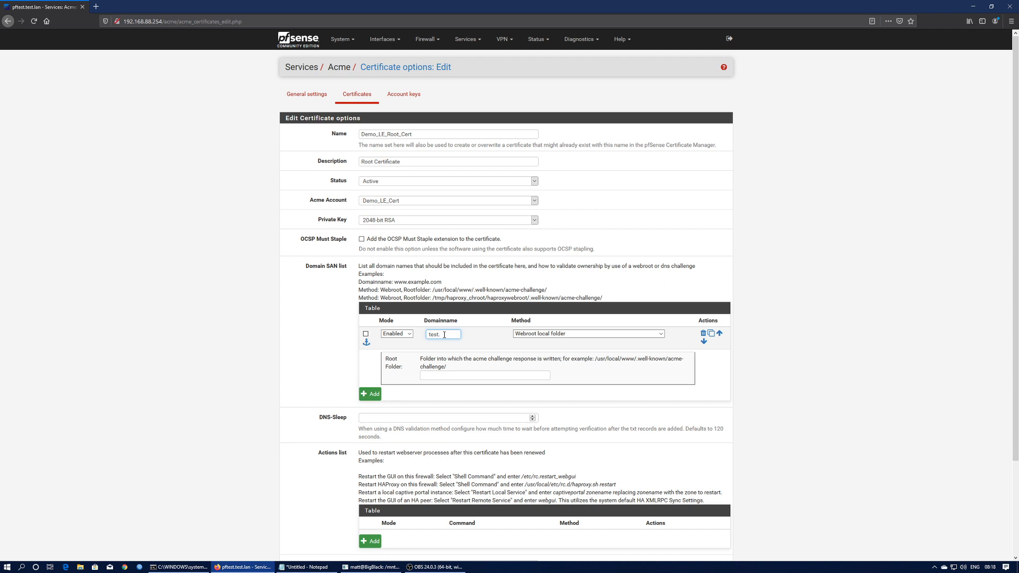
key("BackSpace")
key("BackSpace")
key("BackSpace")
type("bob.domain.co")
key("BackSpace")
key("BackSpace")
key("BackSpace")
key("BackSpace")
key("BackSpace")
key("BackSpace")
key("BackSpace")
key("BackSpace")
key("BackSpace")
key("BackSpace")
key("BackSpace")
key("BackSpace")
- Enter the wildcard domain and choose DNS-Cloudflare as the validation method
type("*.")
left_click(588, 334)
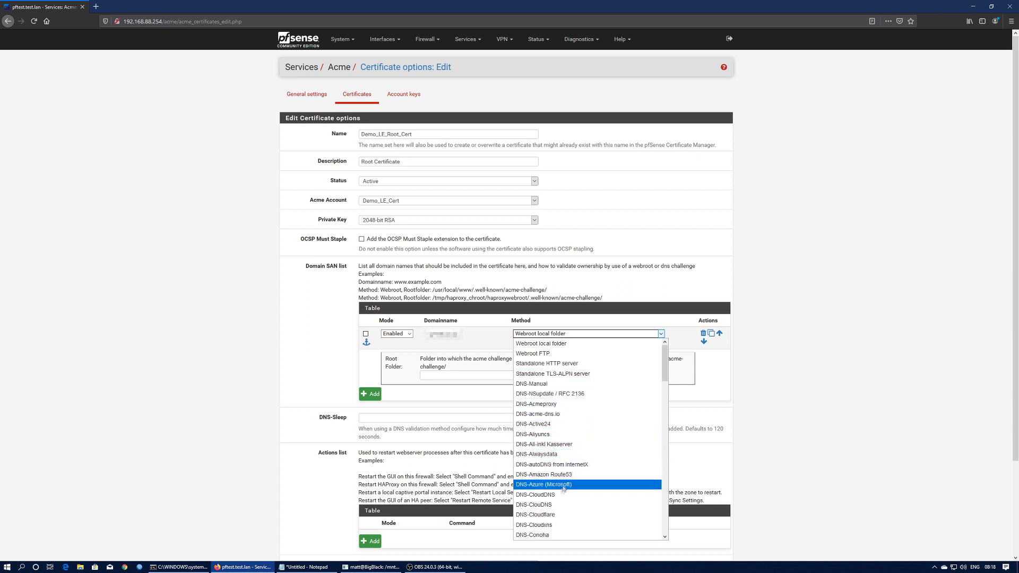
left_click(537, 515)
- Paste the Cloudflare API key, fill in the API e-mail, and save the certificate
left_click(461, 371)
key("alt+Tab")
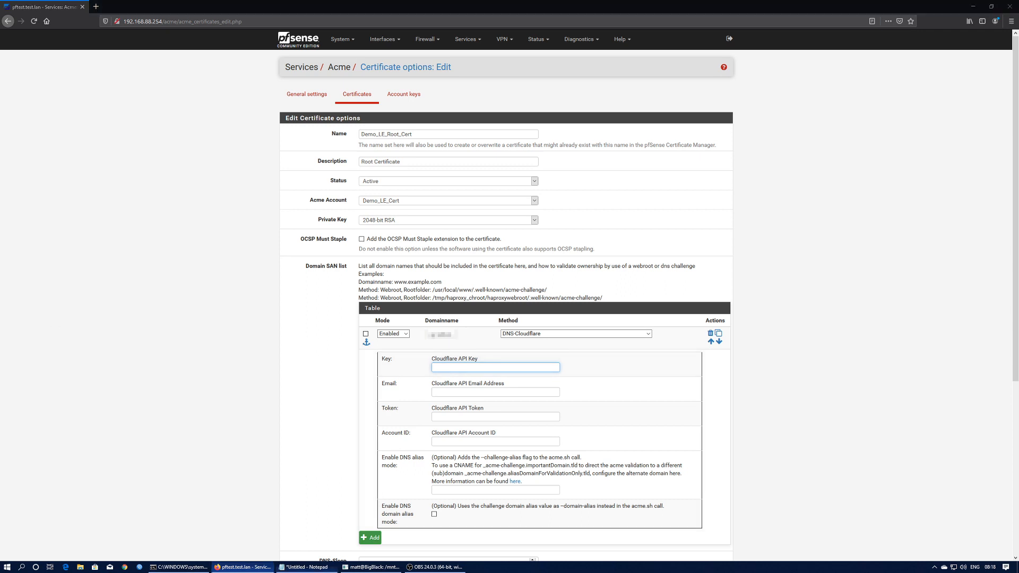
left_click(458, 367)
left_click(458, 367)
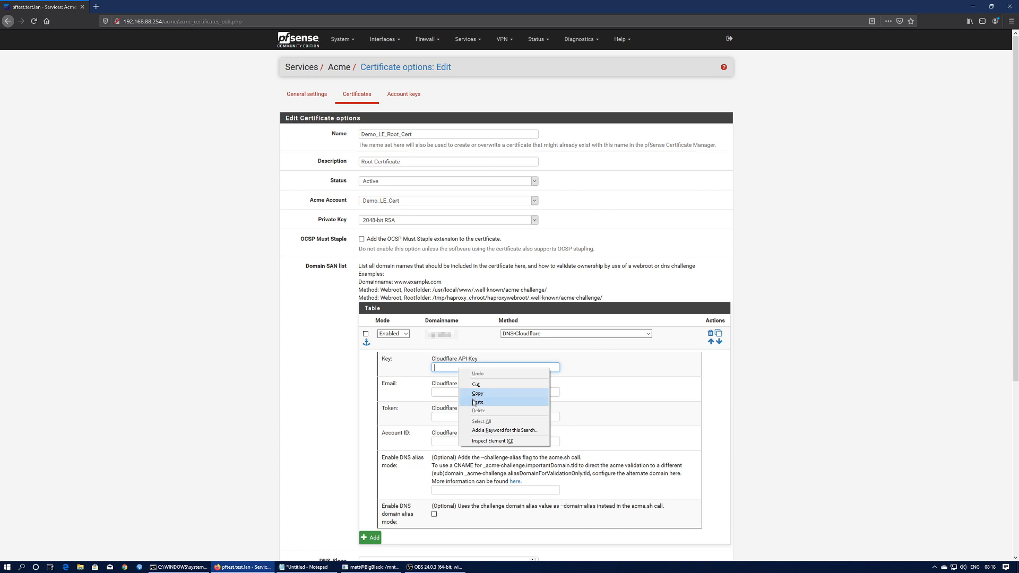
left_click(475, 396)
left_click(459, 391)
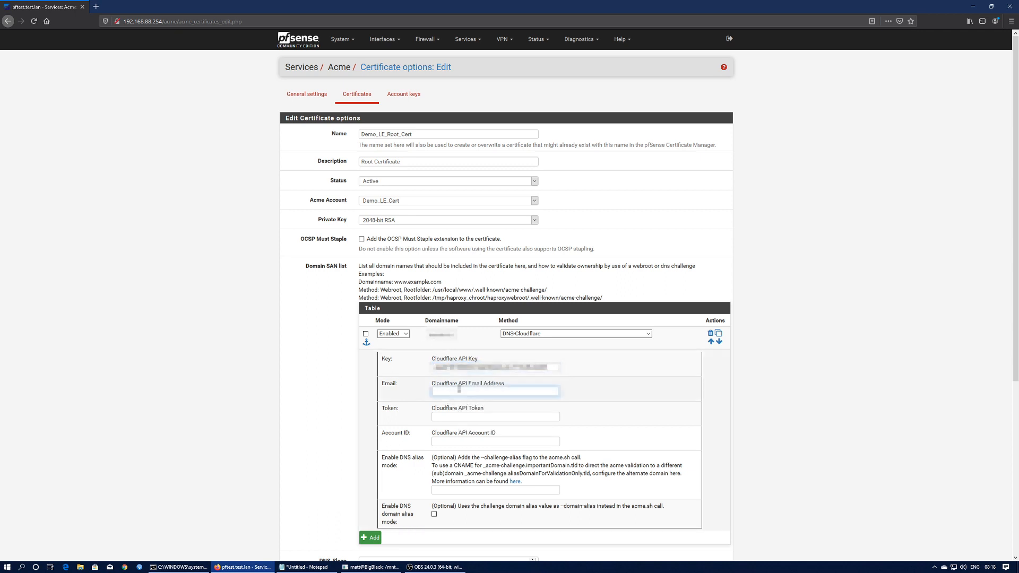
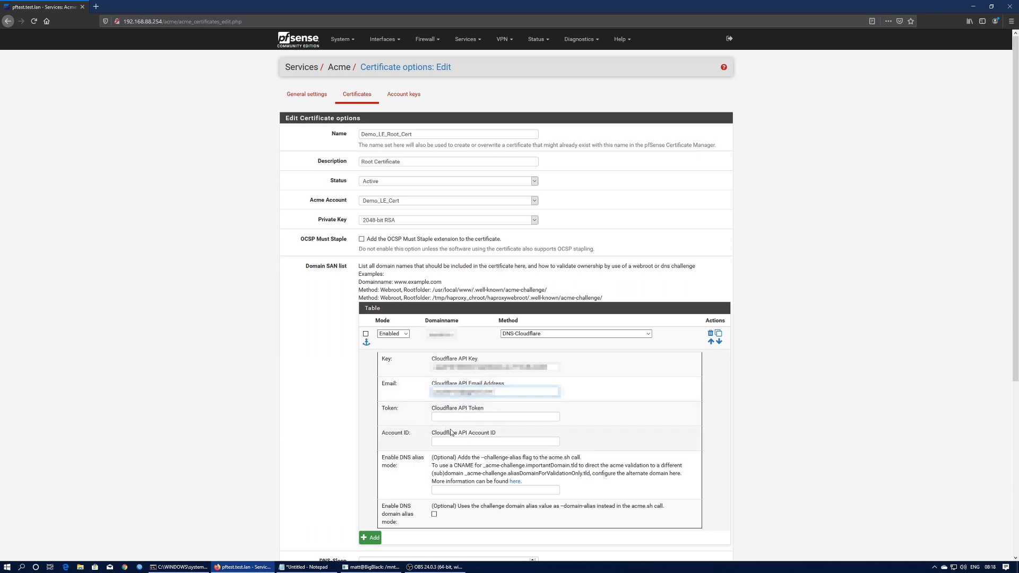
scroll(399, 486, "down", 3)
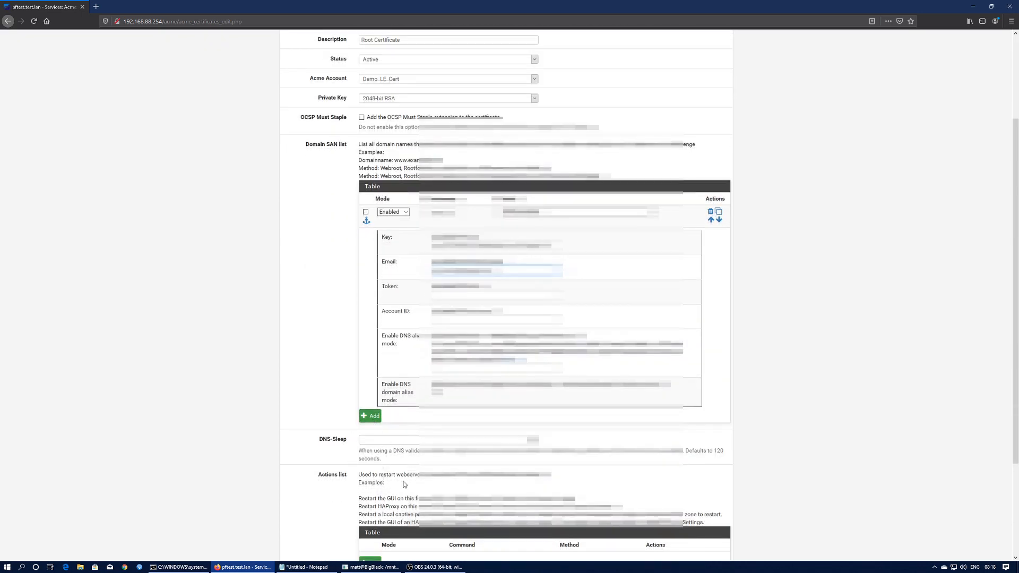
scroll(405, 485, "down", 3)
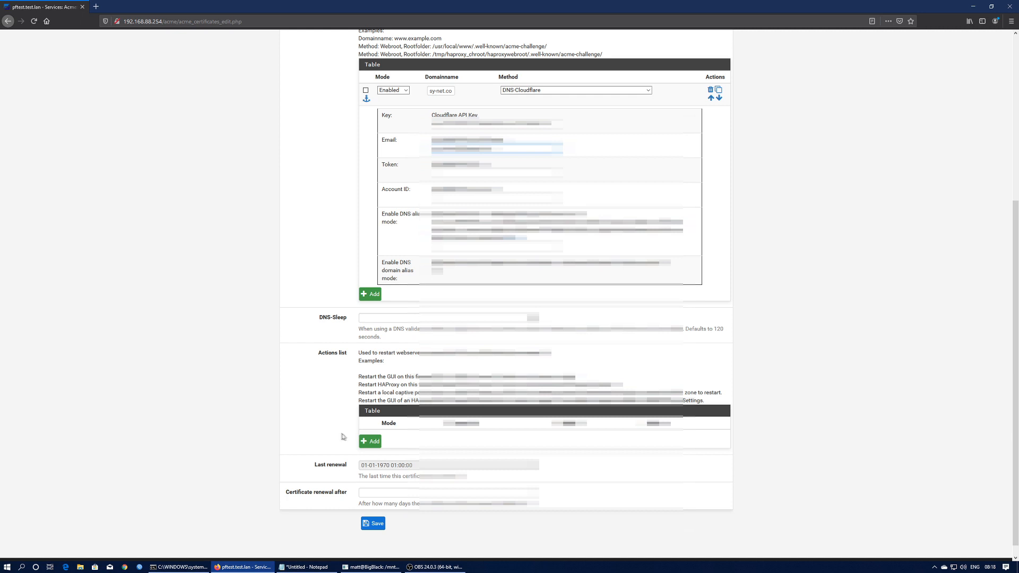
left_click(374, 527)
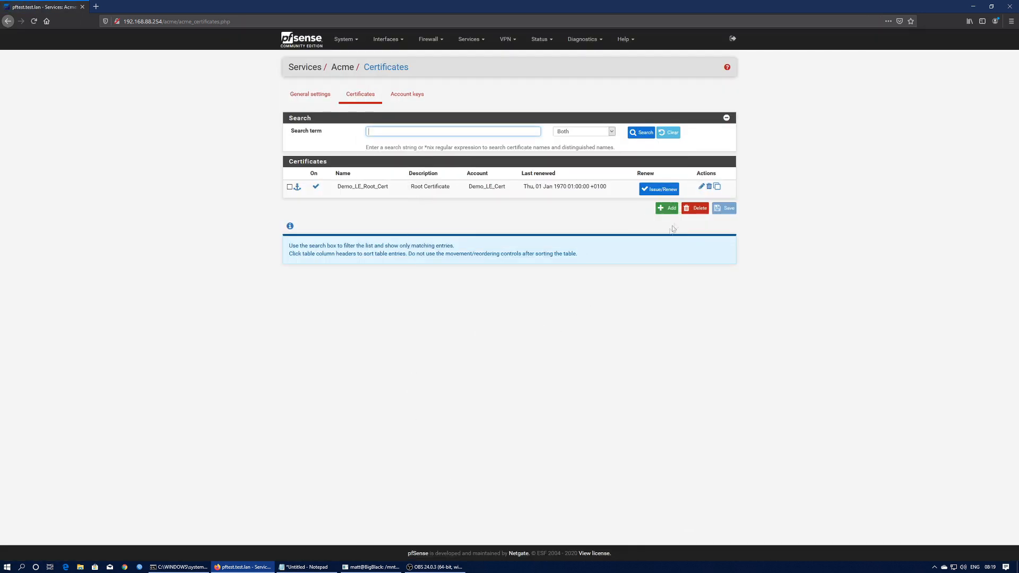
- Issue Demo_LE_Root_Cert, review the output, and return to the certificates list
left_click(658, 194)
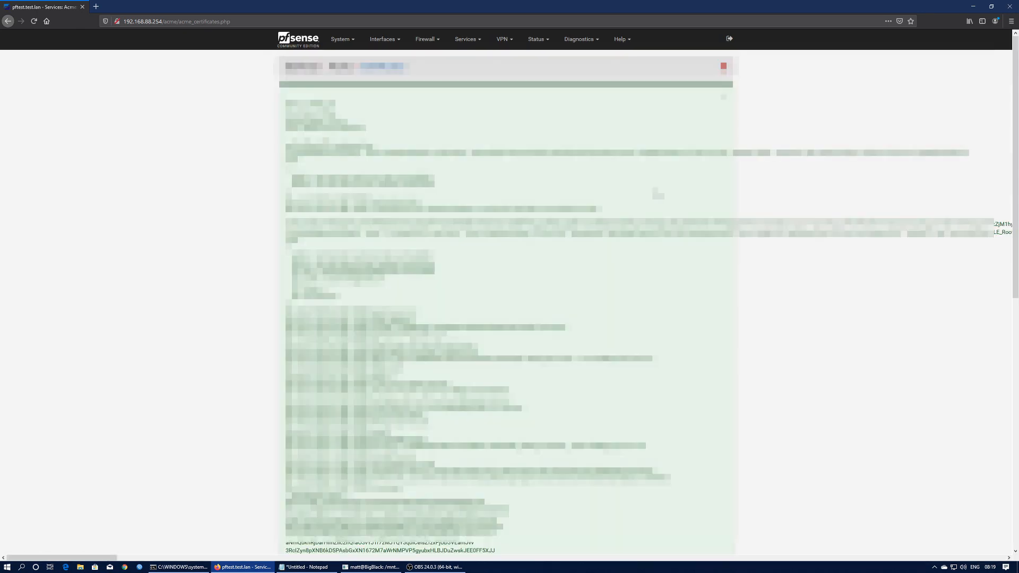
scroll(506, 292, "down", 15)
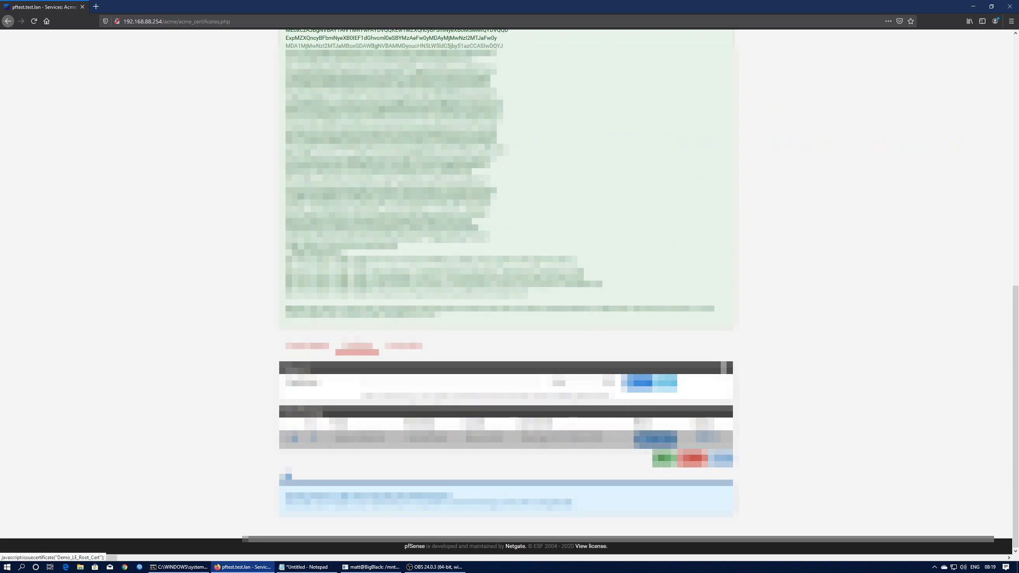
scroll(506, 292, "up", 15)
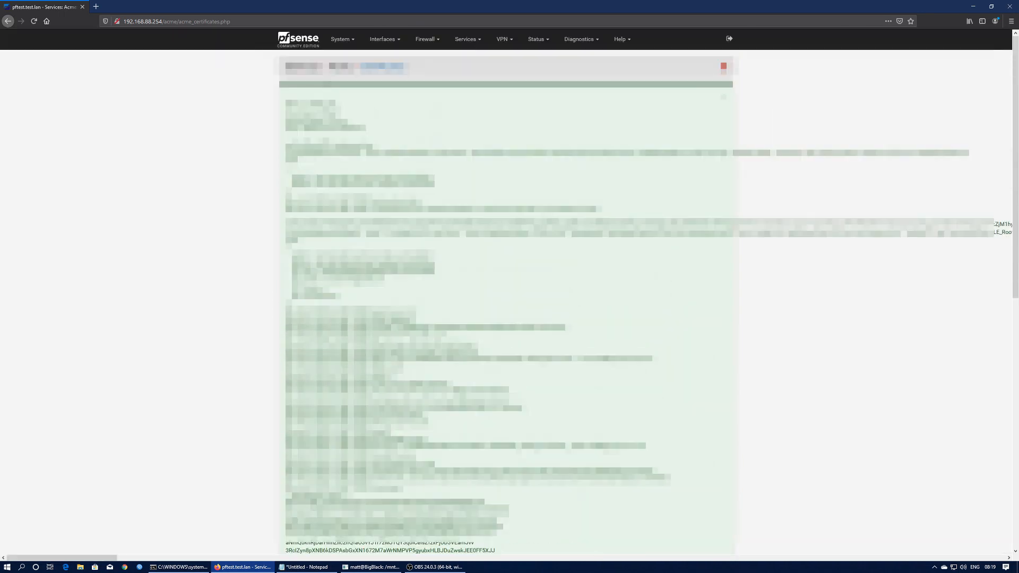
scroll(506, 292, "down", 10)
scroll(506, 292, "down", 3)
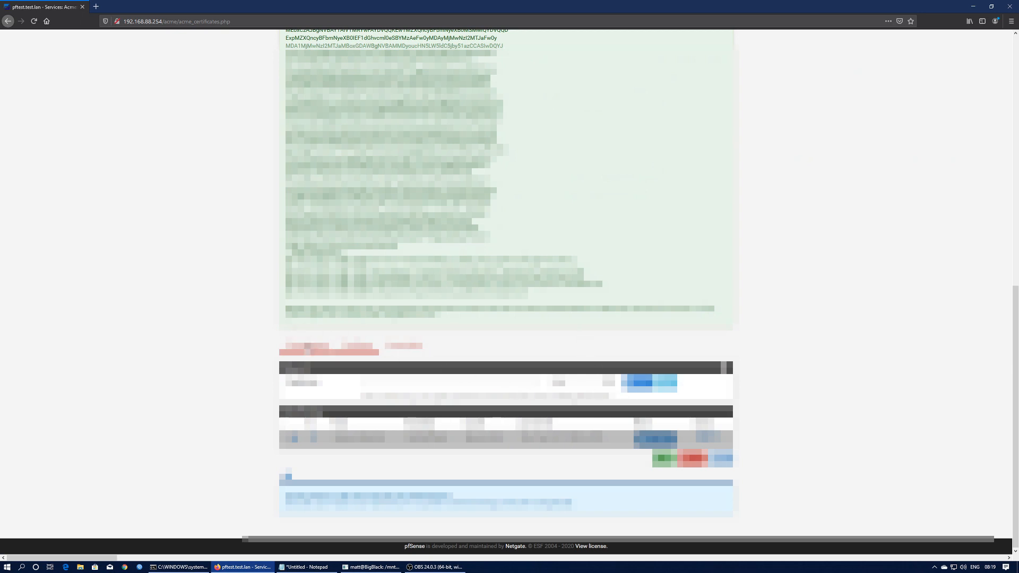
left_click(307, 345)
left_click(354, 93)
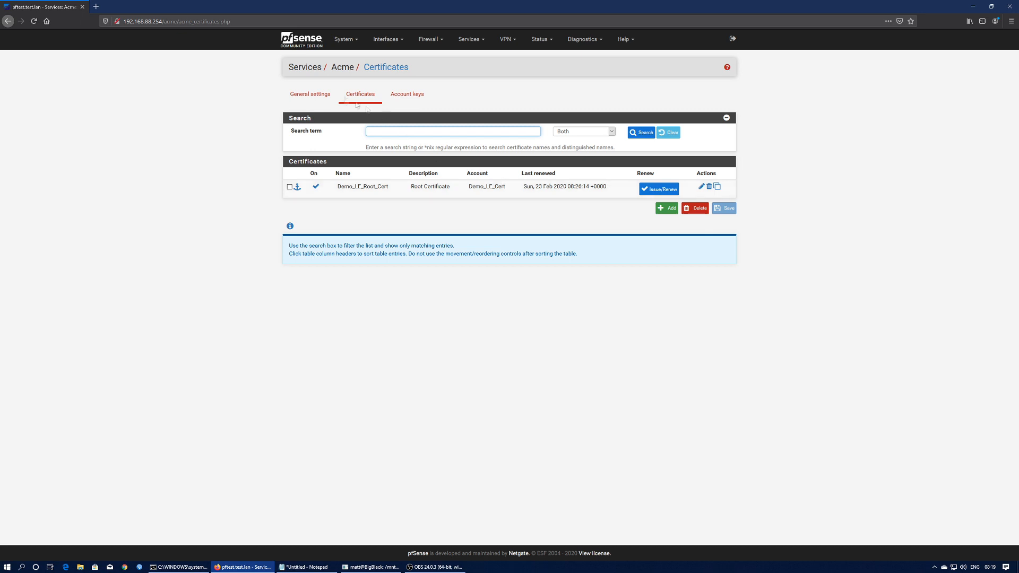
- Inspect Acme general settings, toggling the daily renewal cron job on and back off
left_click(310, 94)
left_click(365, 135)
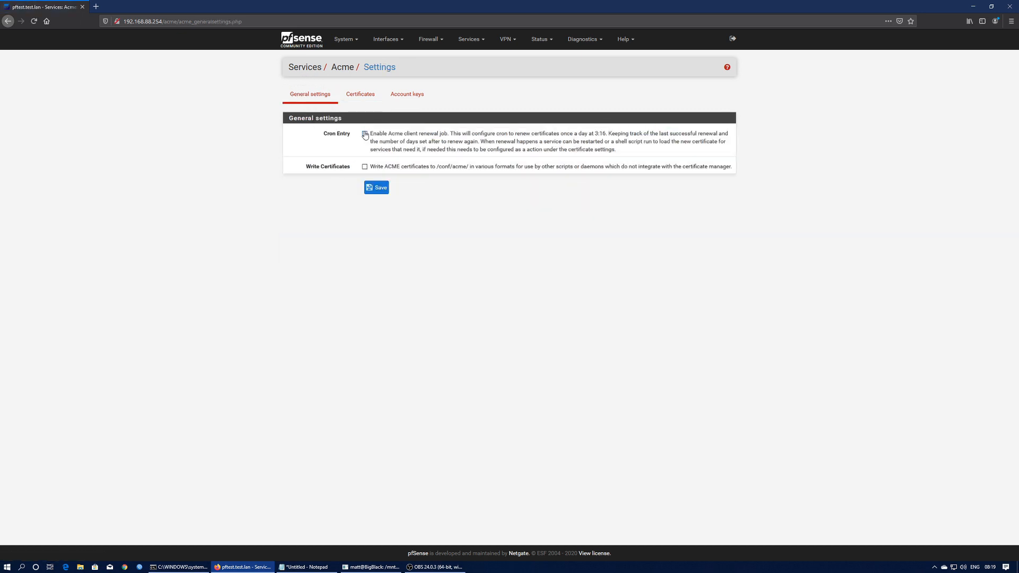
left_click(365, 134)
left_click(361, 95)
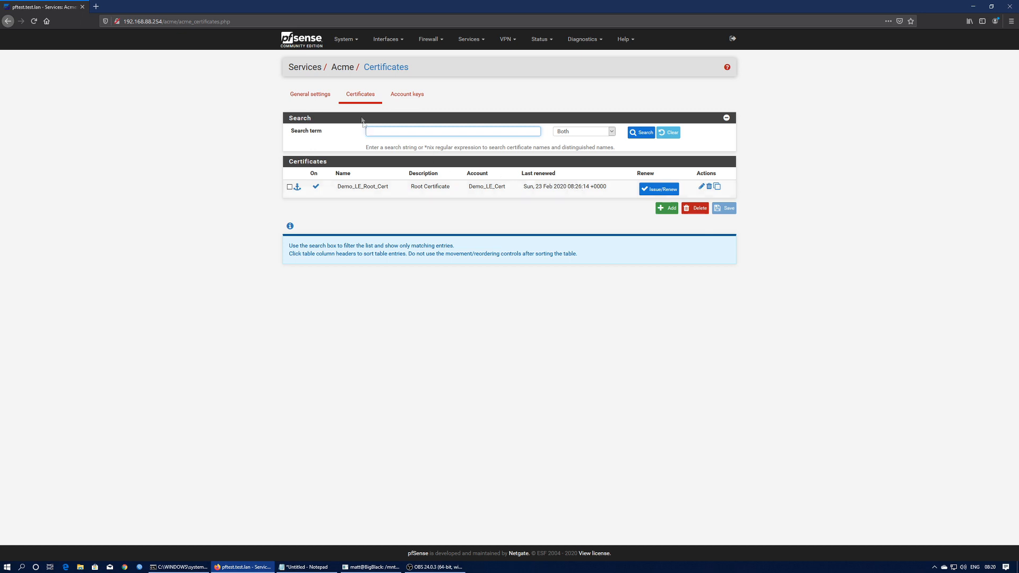
left_click(312, 98)
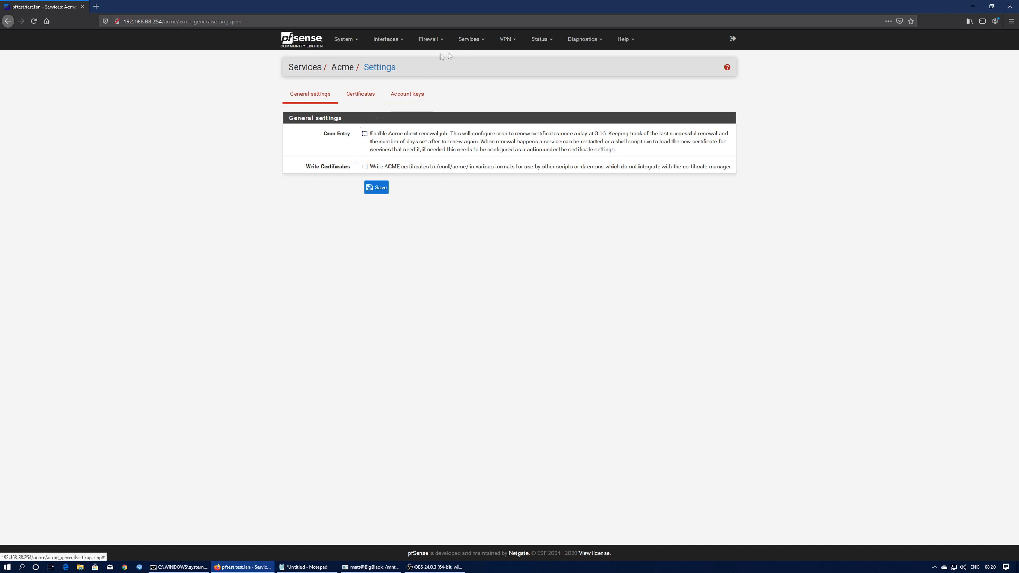
left_click(348, 41)
- Check the Cert. Manager CAs, then find host web at 192.168.88.43 in DHCP leases
left_click(349, 73)
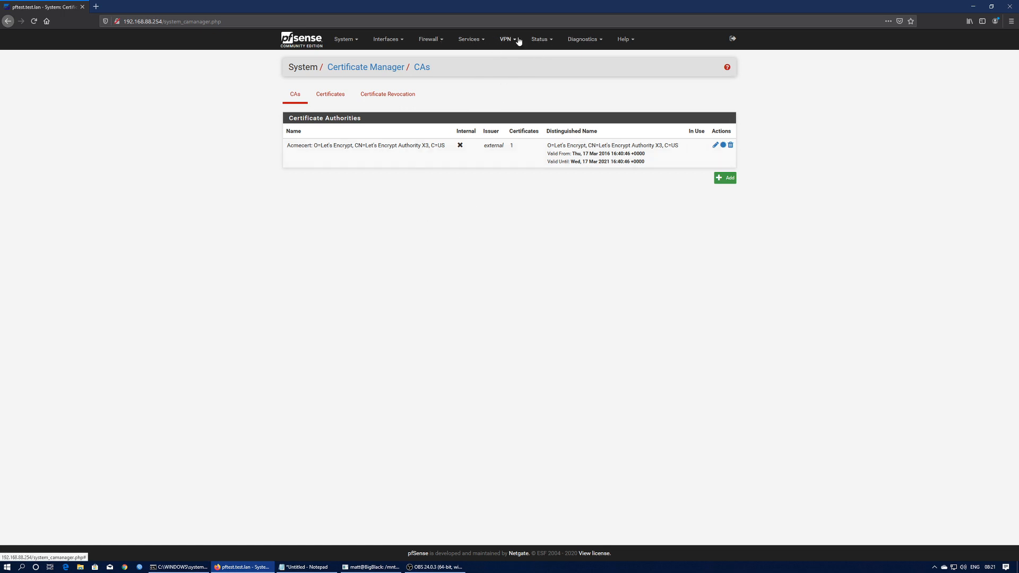
left_click(475, 40)
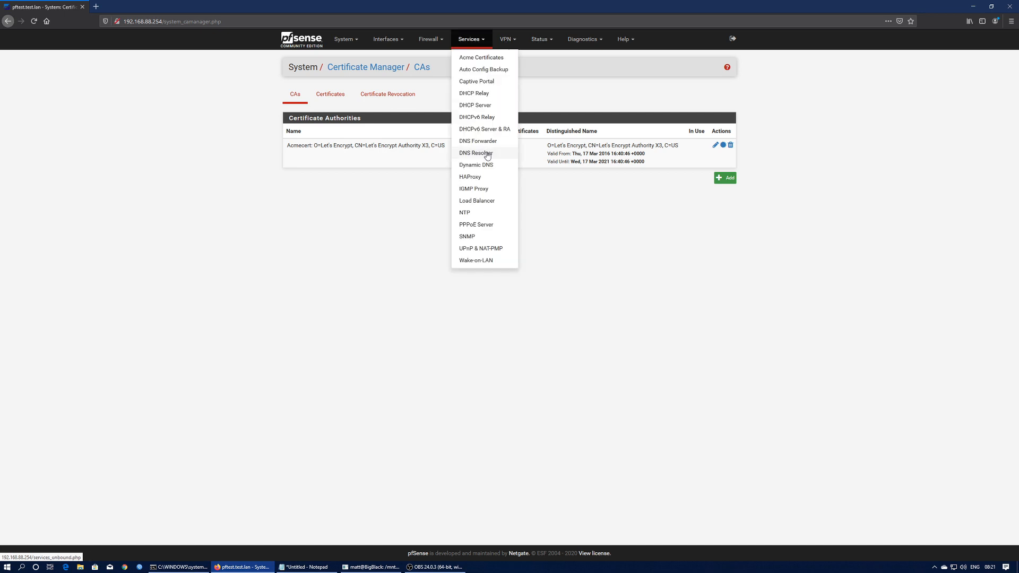
left_click(539, 40)
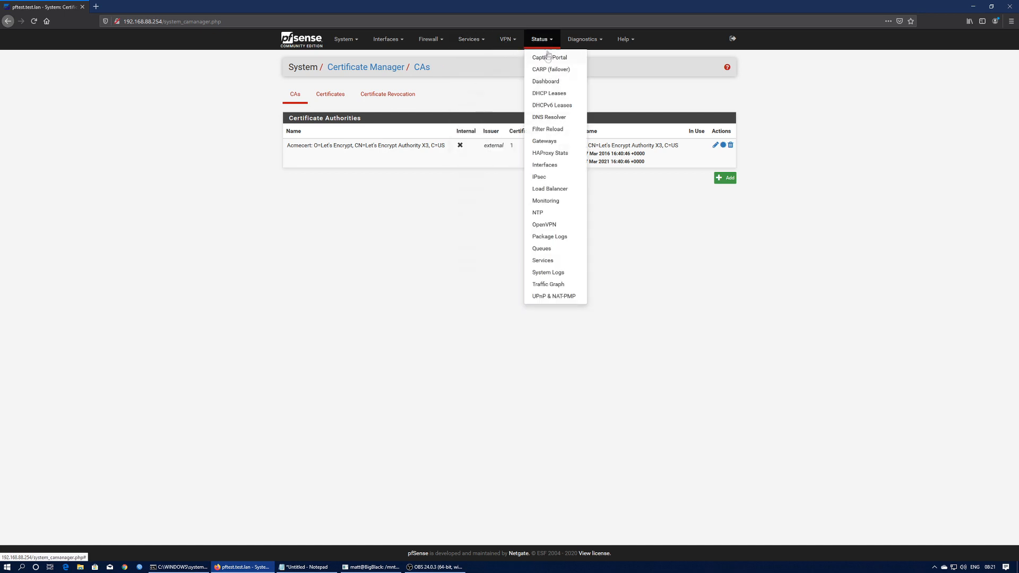
left_click(541, 95)
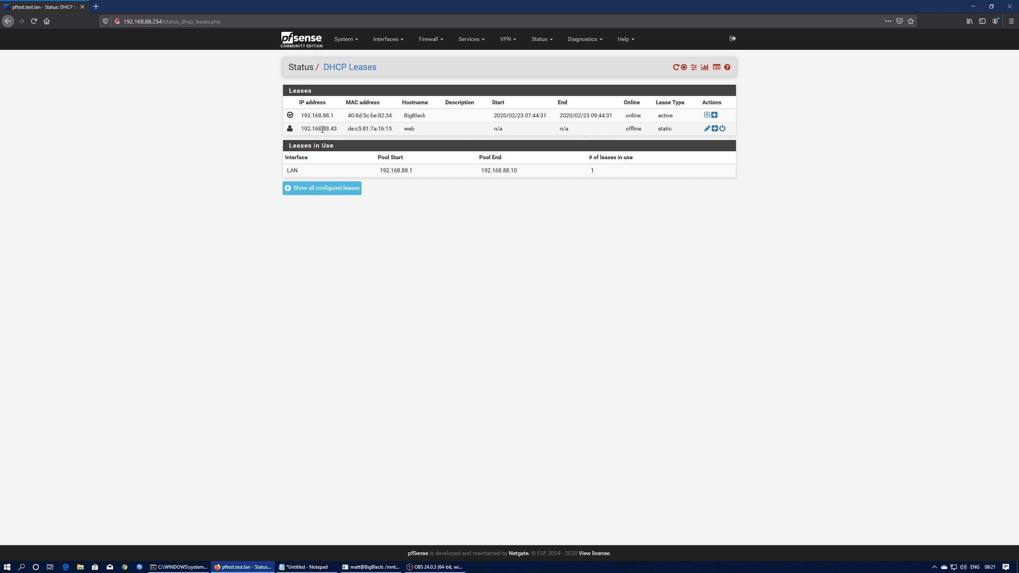
left_click(96, 6)
left_click(154, 22)
type("http://192.16")
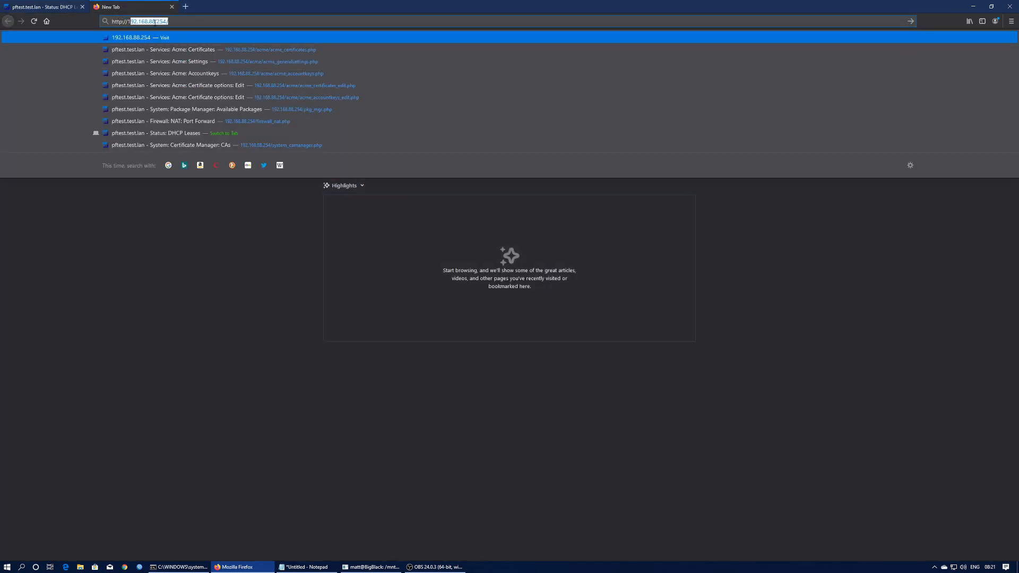
type("8.88.43")
key("Return")
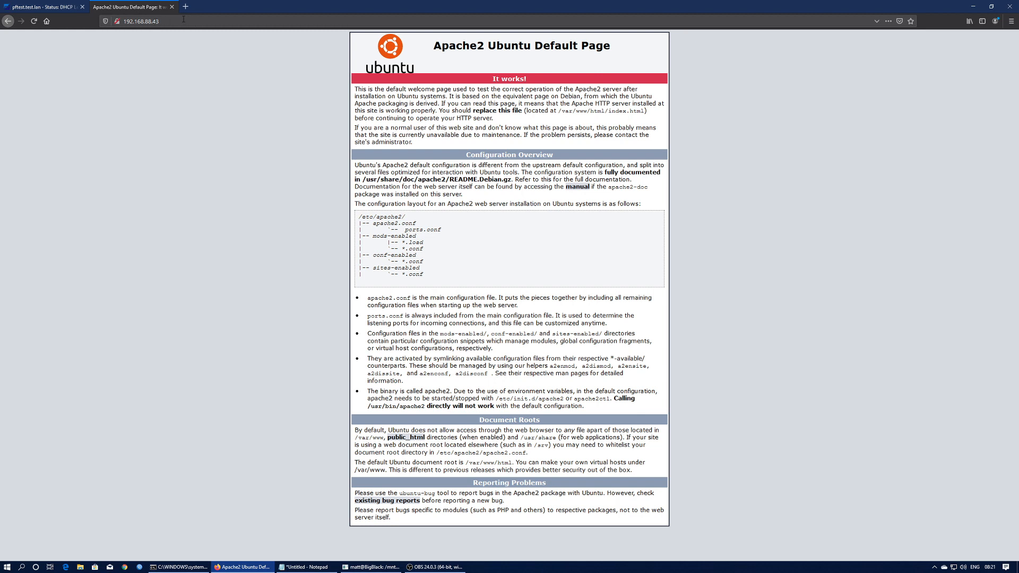
left_click(118, 21)
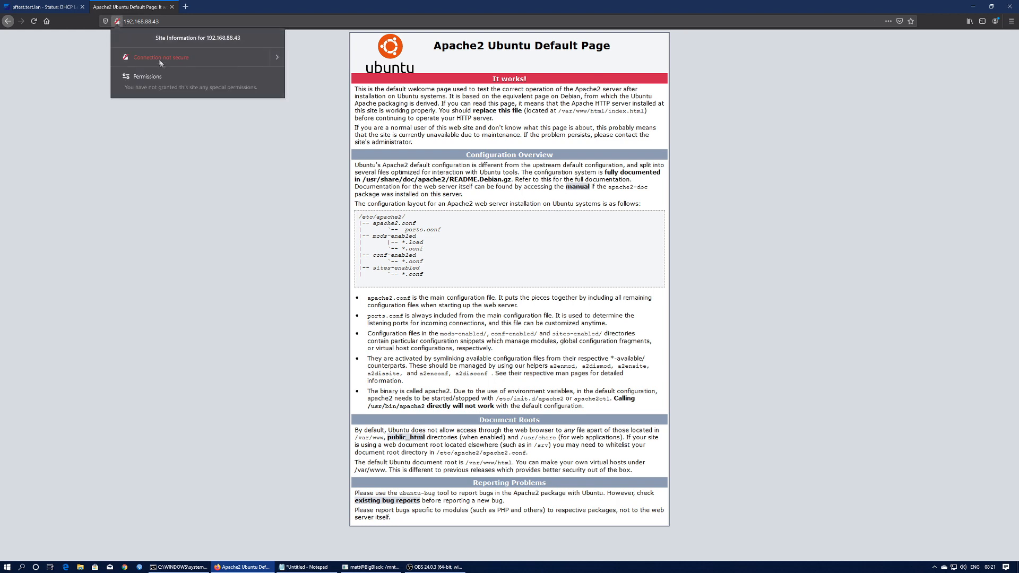
left_click(167, 23)
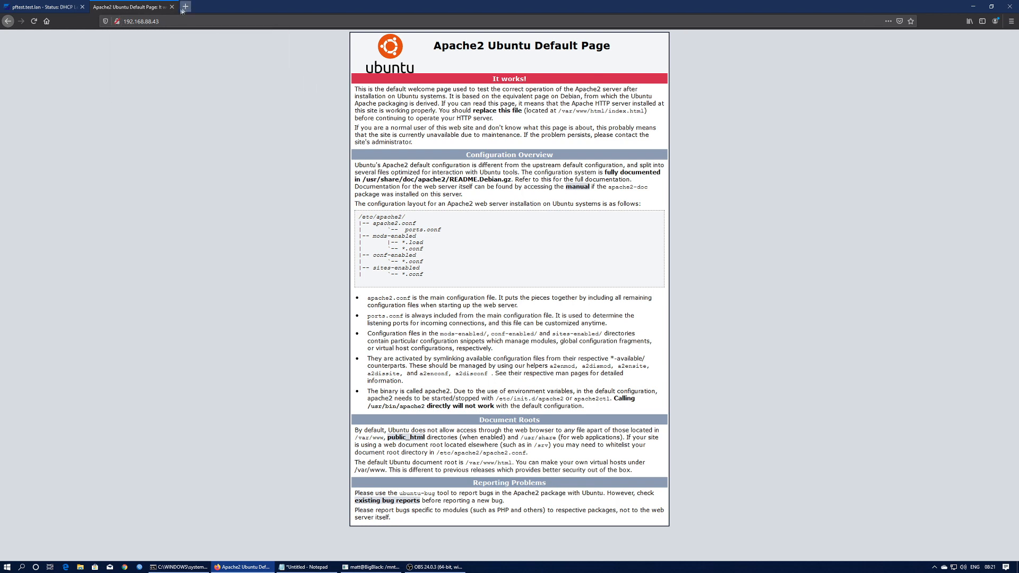
left_click(167, 22)
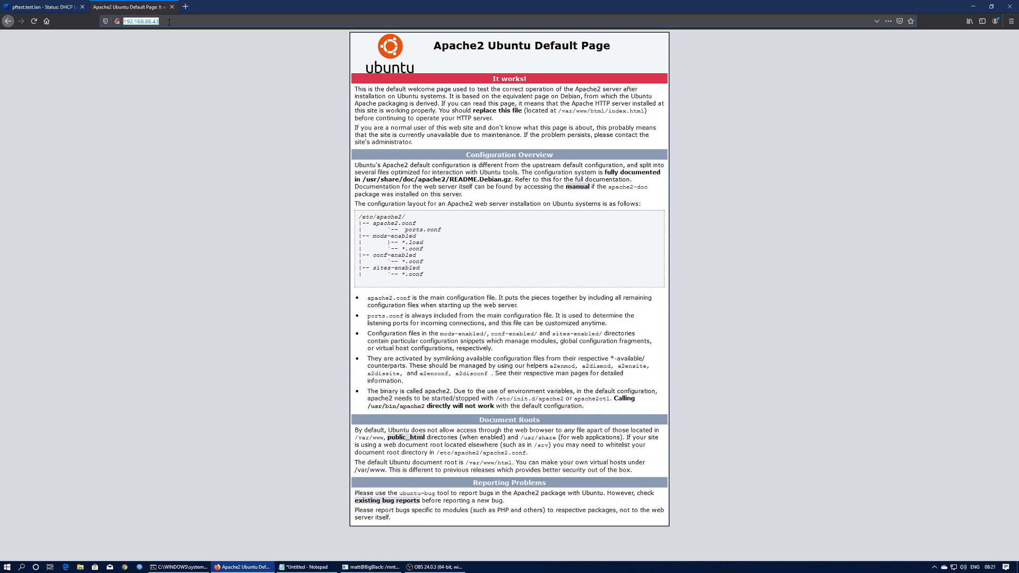
type("ht")
type("t")
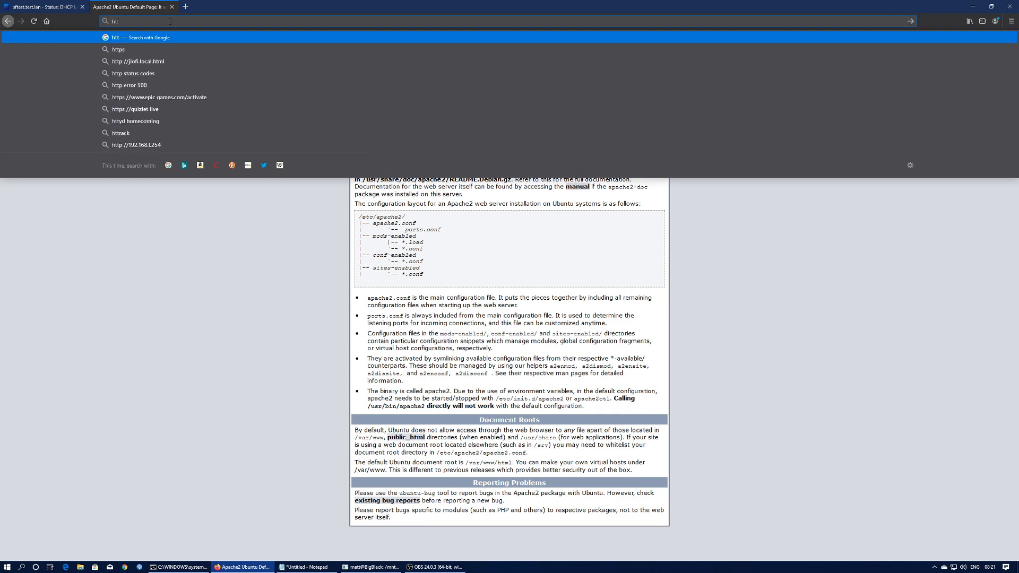
type("ps://")
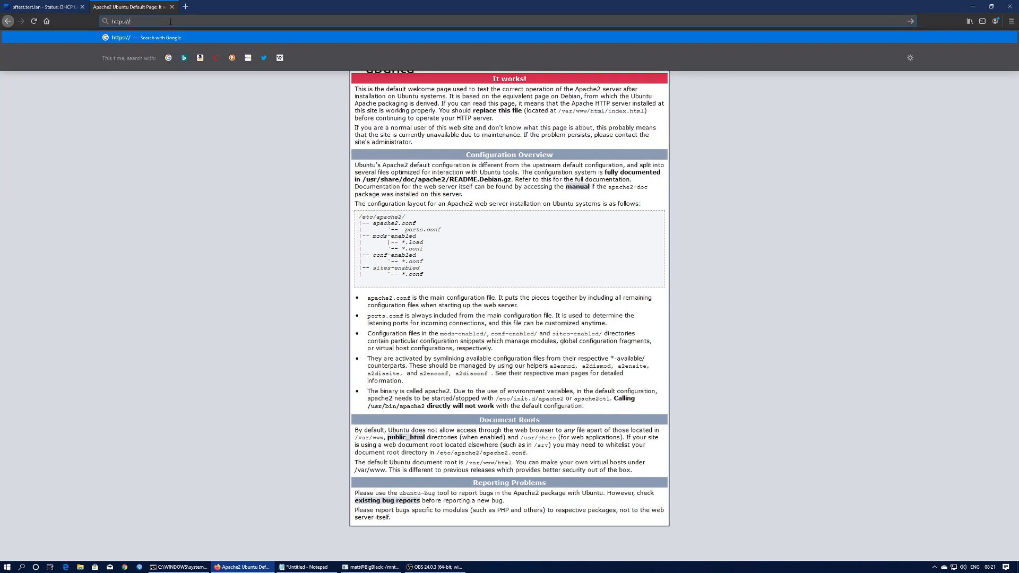
type("192.168.88.43")
key("Return")
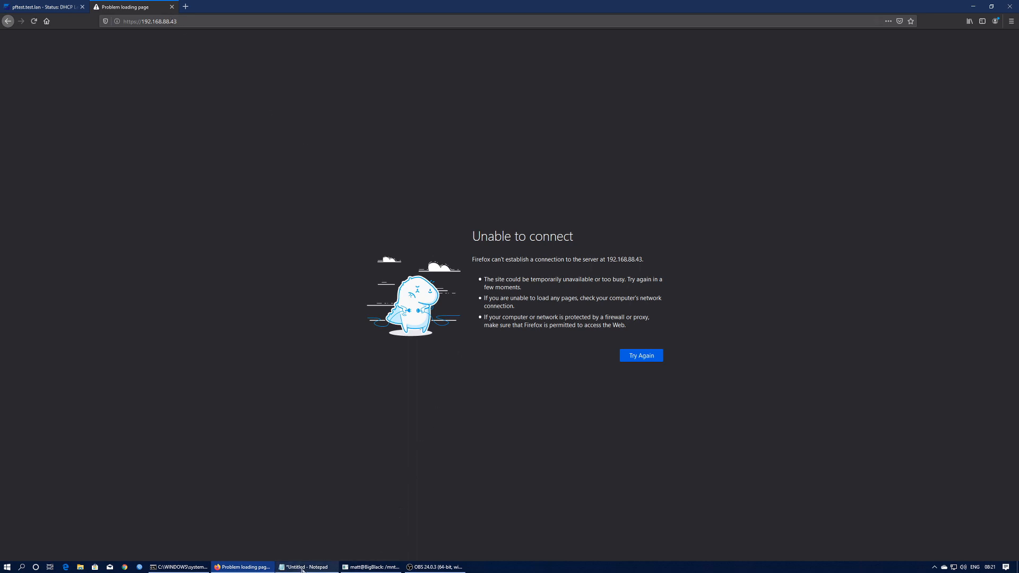
- In Command Prompt, telnet to 192.168.88.43, then quit the telnet client
left_click(179, 567)
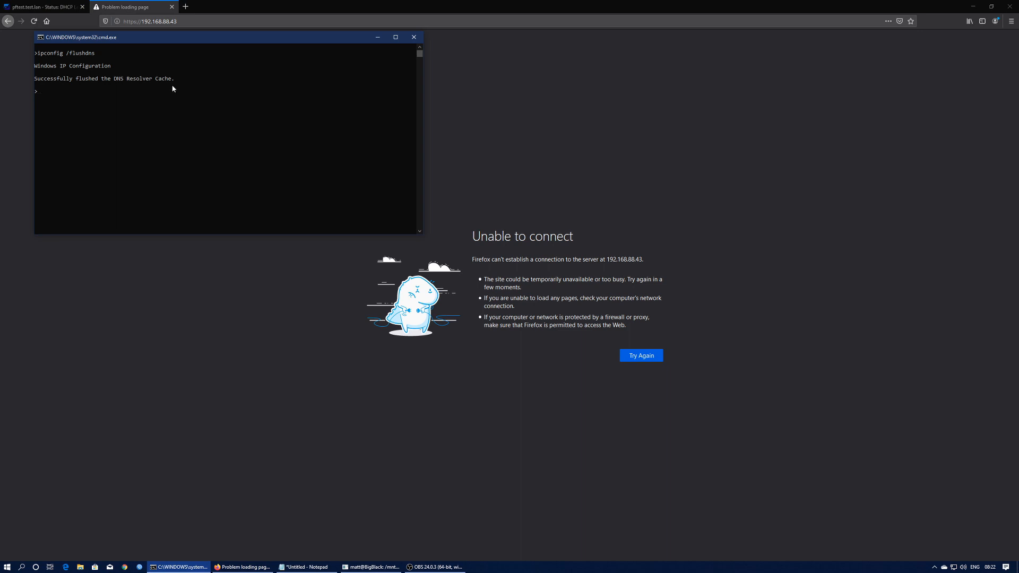
type("telnet 192.168.88.43 80")
key("Return")
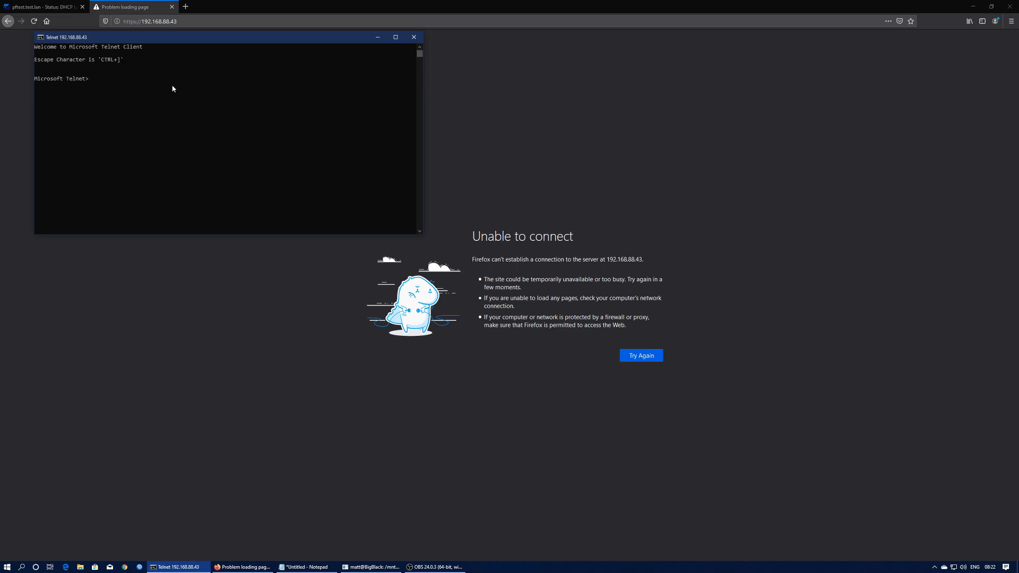
type("quit")
key("Return")
- Retry telnet to 192.168.88.43 on port 443, clear the console, and return to pfSense's DHCP leases tab
key("Up")
type("80")
key("BackSpace")
key("BackSpace")
type("443")
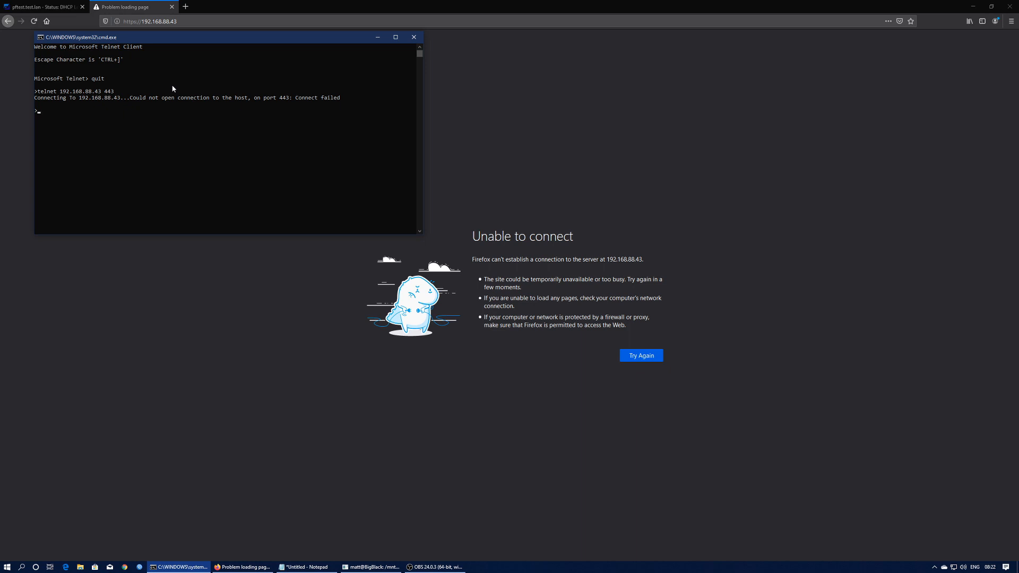
type("cls")
key("Return")
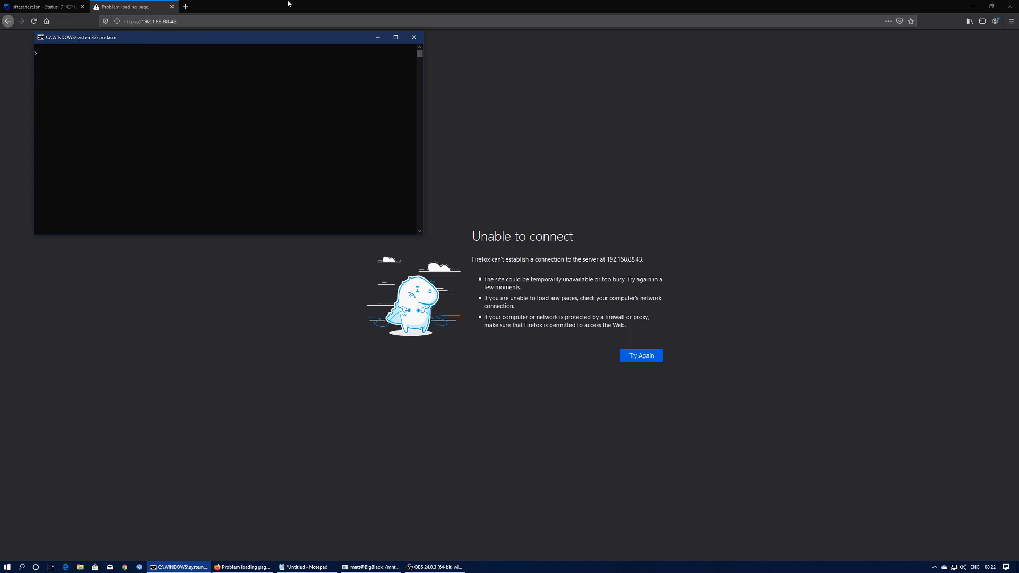
left_click(128, 7)
left_click(62, 10)
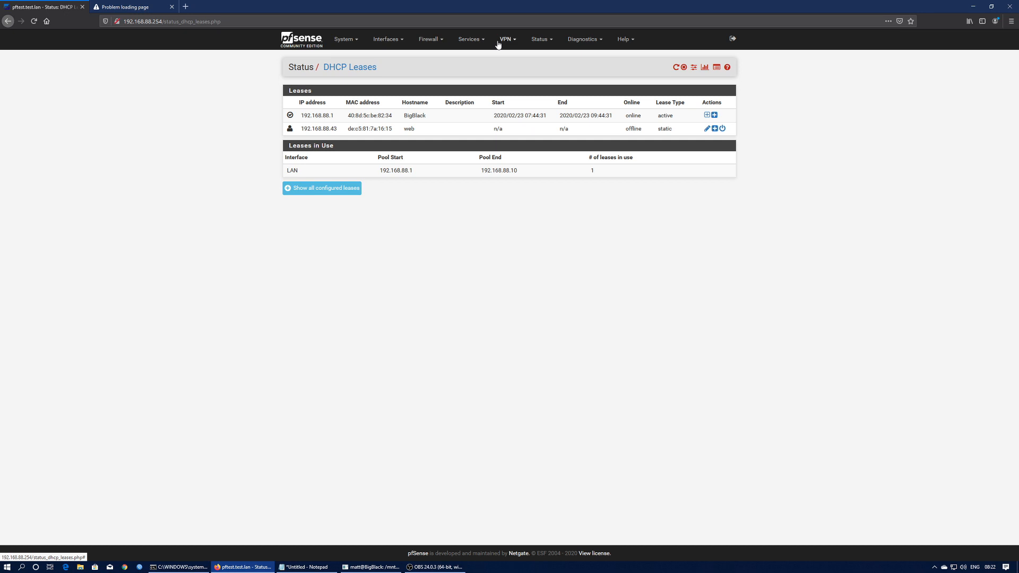
- Go to Firewall > Virtual IPs and start adding a new virtual IP
left_click(440, 41)
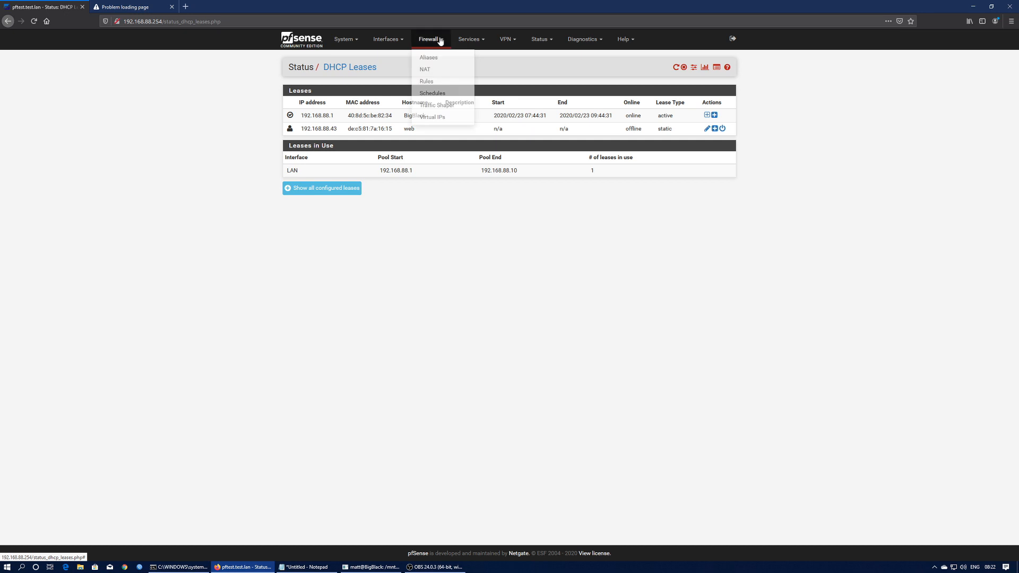
left_click(432, 116)
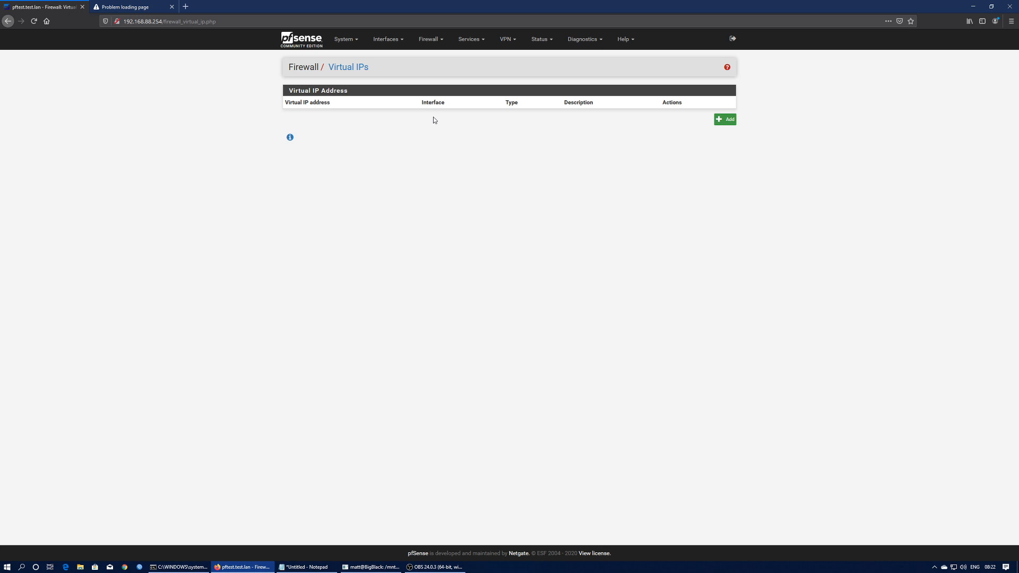
left_click(723, 122)
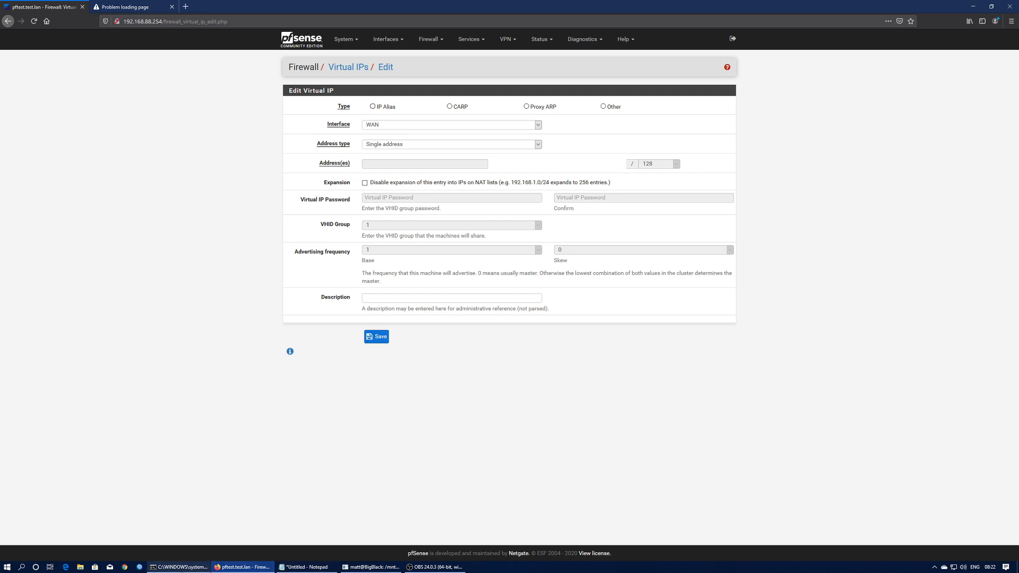
- Run a continuous ping to 192.168.88.130 in Command Prompt, showing it is unreachable
left_click(179, 567)
left_click_drag(142, 39, 141, 194)
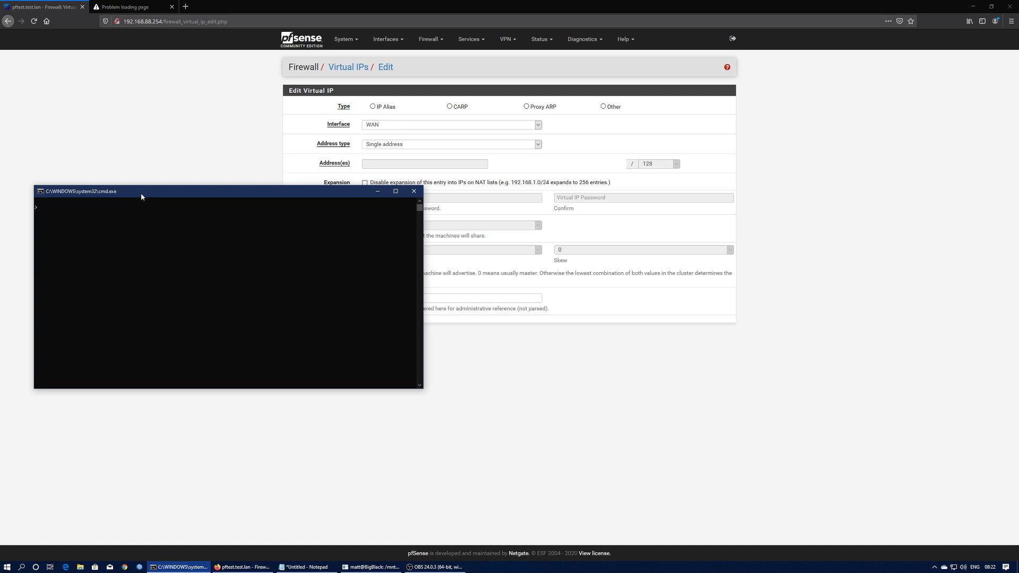
type("ping 192.168.88.130 -t")
key("Return")
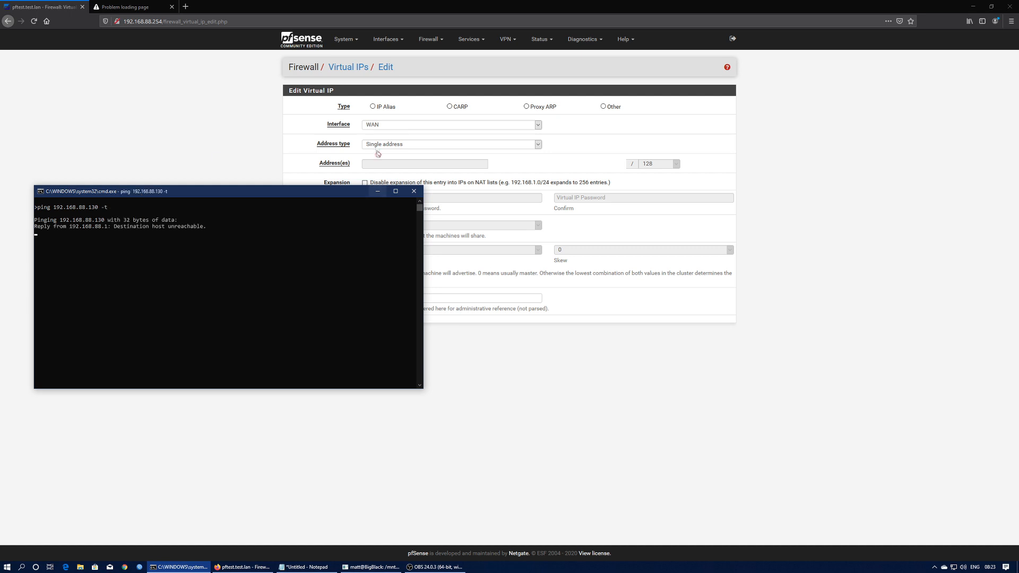
- Make the virtual IP an IP Alias on LAN with address 192.168.88.130/32
left_click(795, 168)
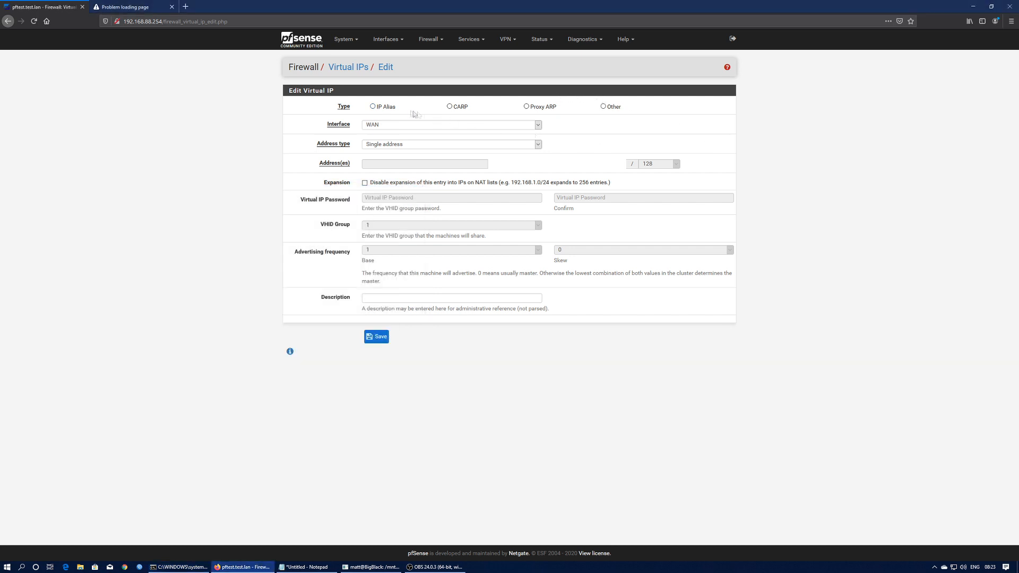
left_click(373, 107)
left_click(437, 126)
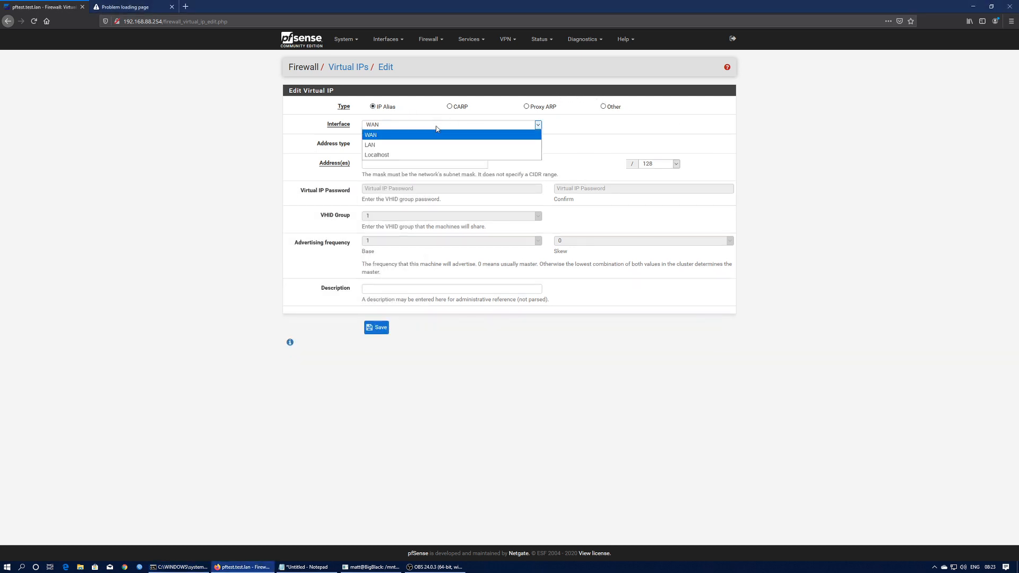
left_click(376, 146)
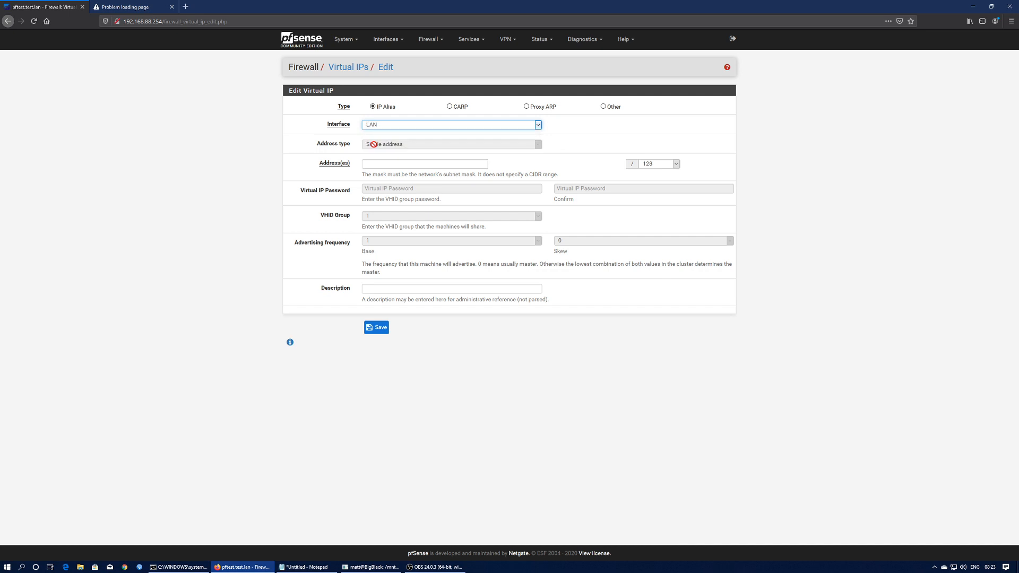
left_click(393, 166)
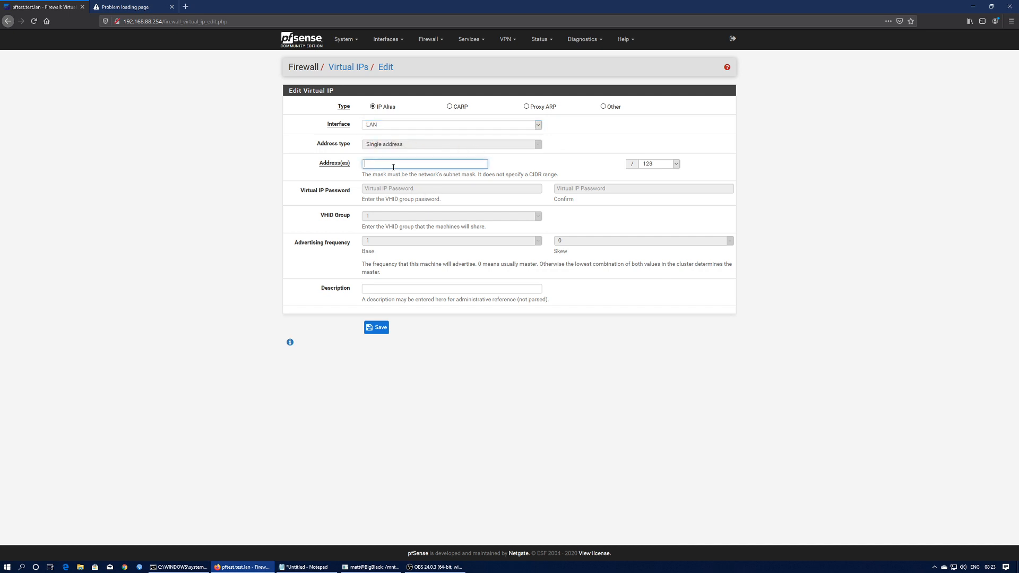
type("192.168.88.")
left_click(208, 569)
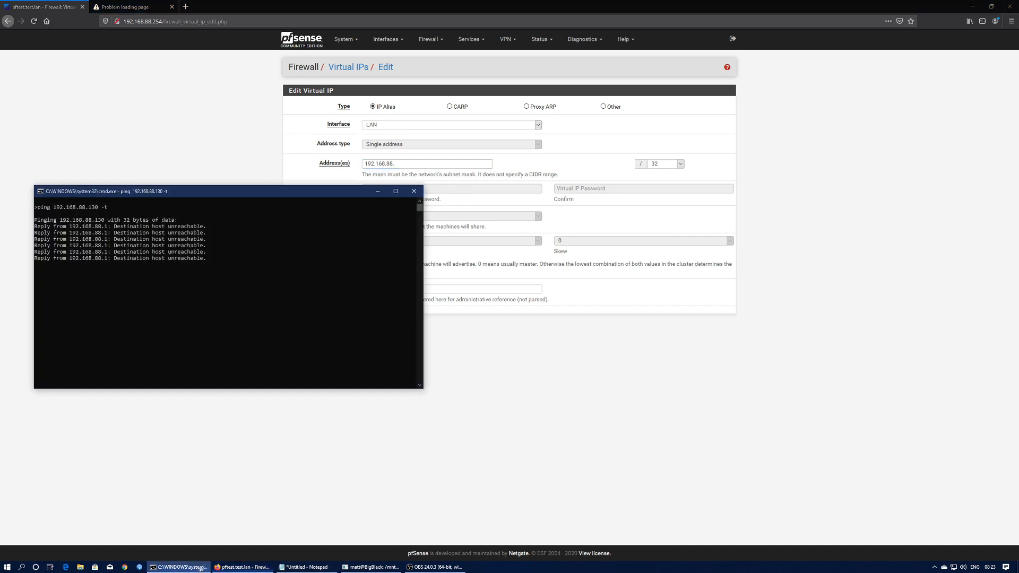
left_click(495, 271)
left_click(414, 166)
type("130")
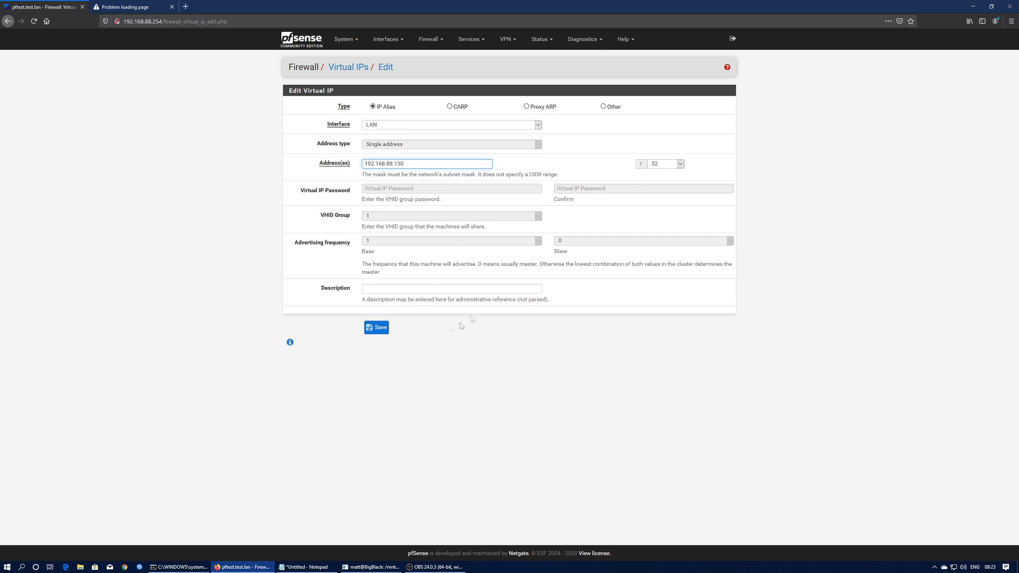
- Describe it as HAProxy_LB and save the virtual IP
left_click(399, 288)
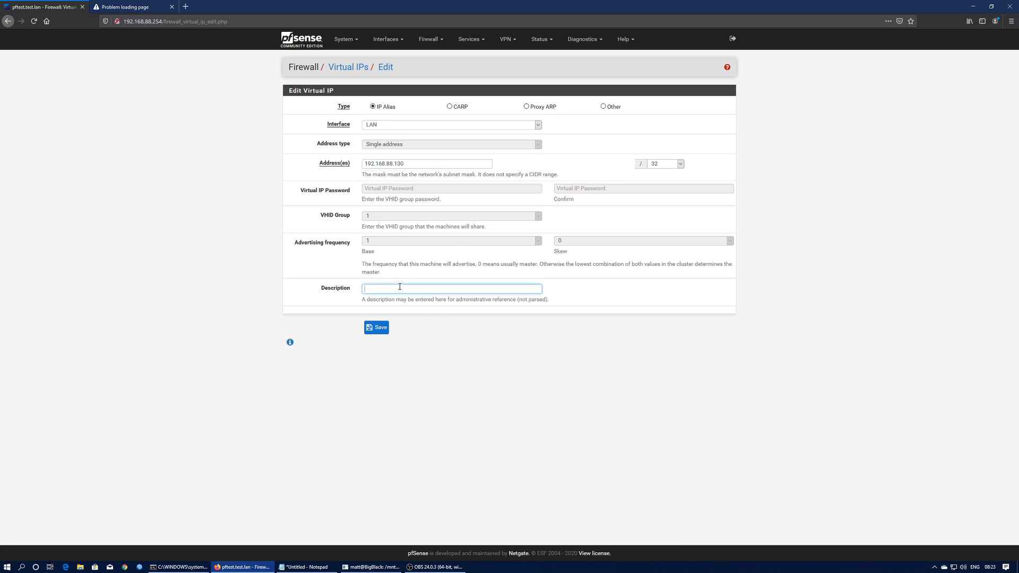
type("HAProxy_LB")
left_click(377, 329)
left_click(686, 105)
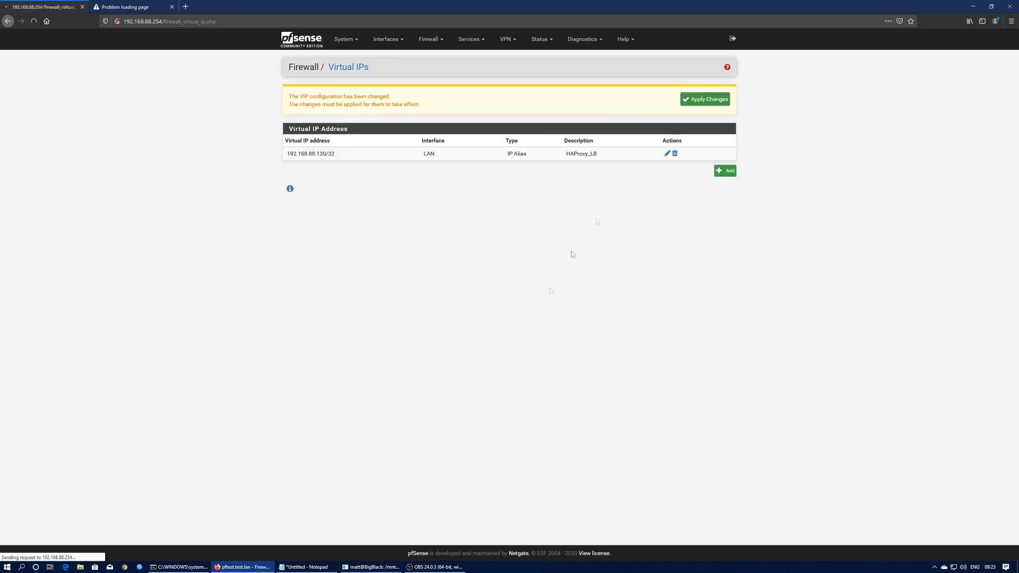
- Confirm 192.168.88.130 now answers the continuous ping, then go back to pfSense in Firefox
left_click(182, 567)
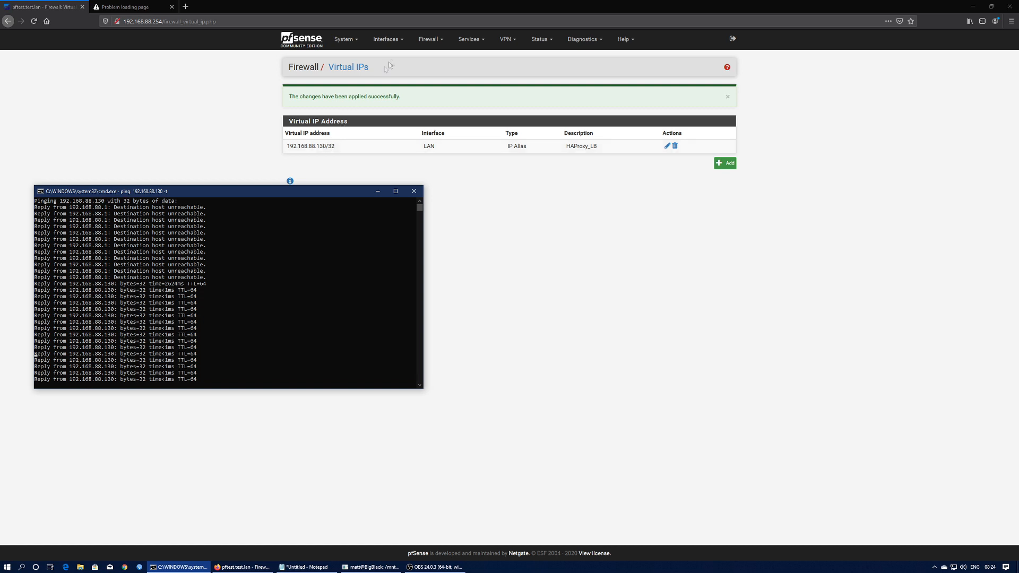
left_click(338, 7)
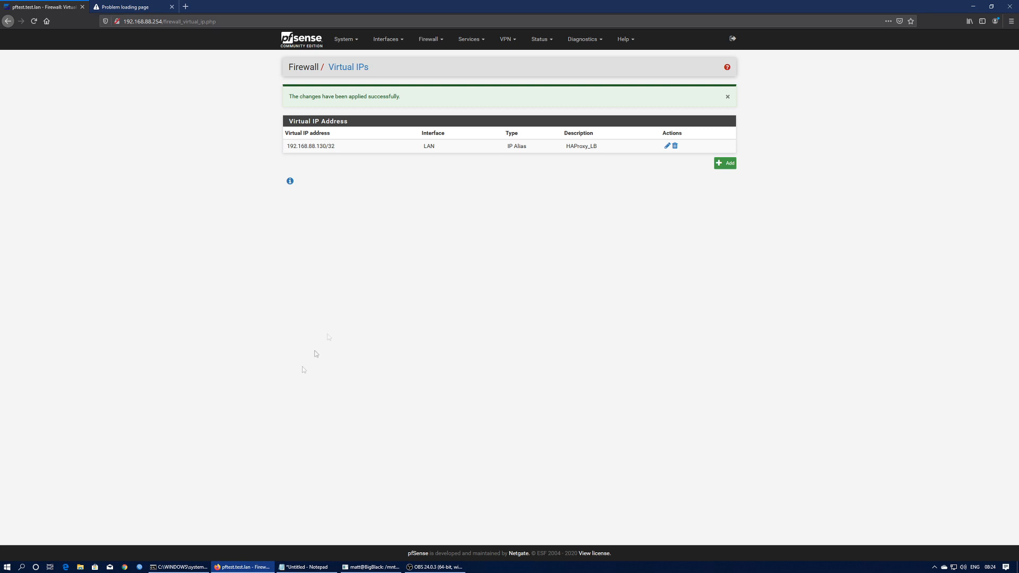
- Open Services > HAProxy general settings and edit the Maximum connections value
left_click(468, 40)
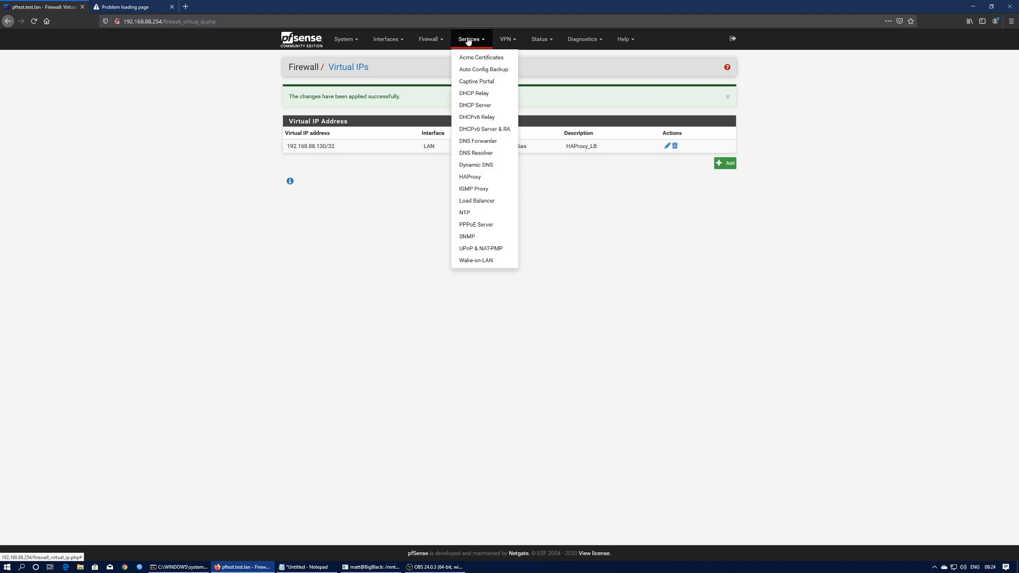
left_click(481, 179)
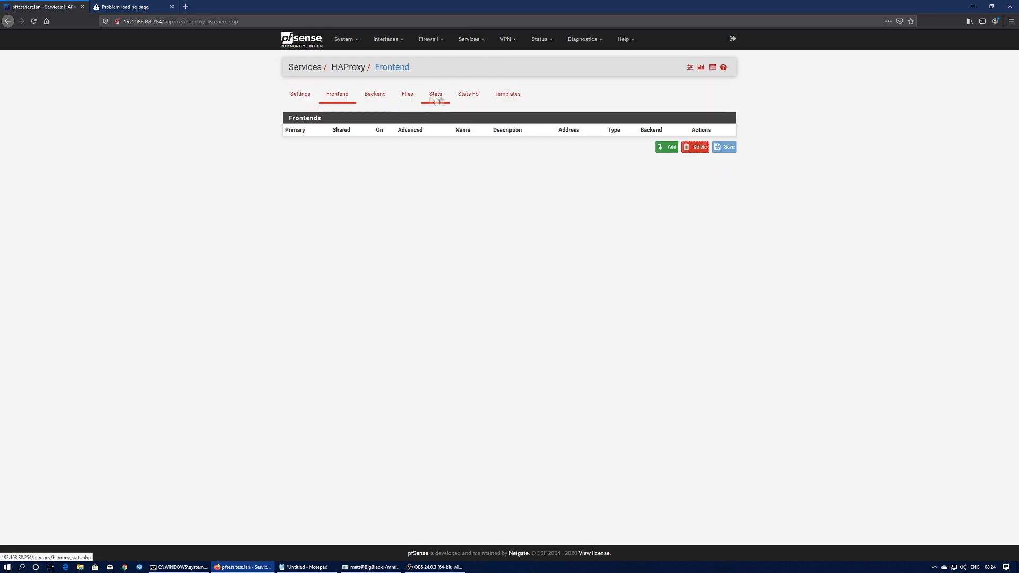
left_click(302, 94)
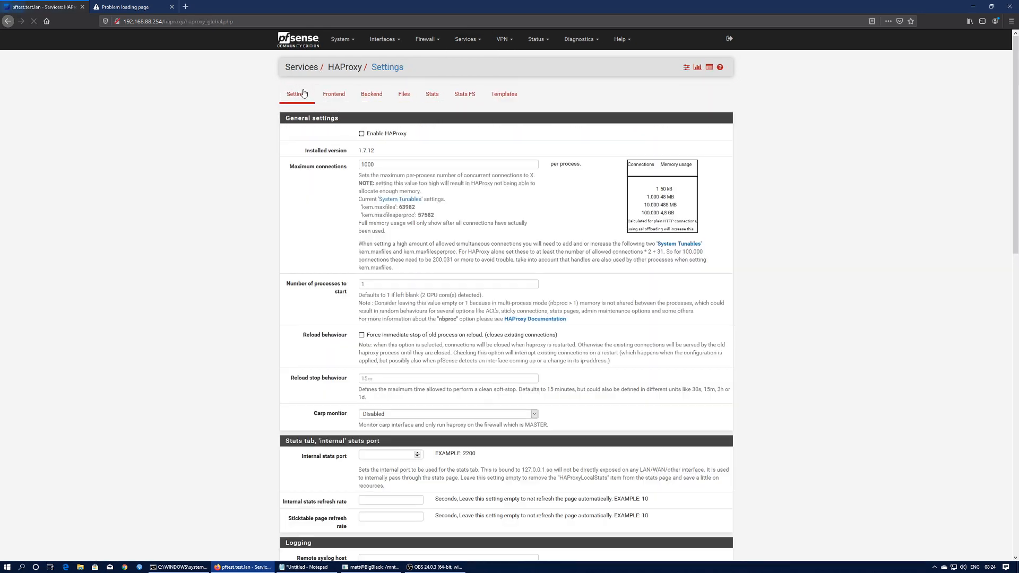
scroll(351, 221, "down", 8)
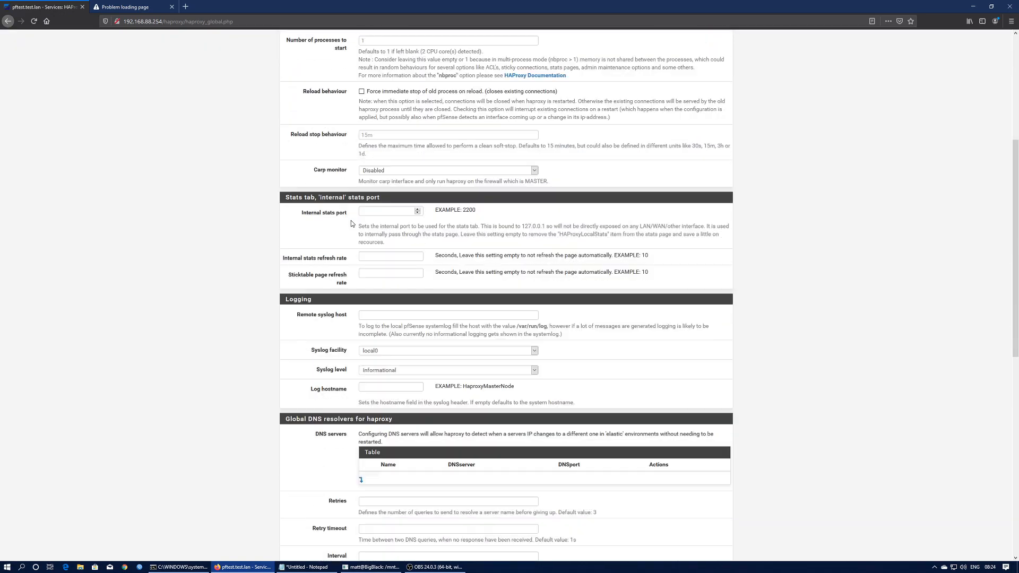
scroll(349, 223, "down", 5)
scroll(343, 222, "up", 14)
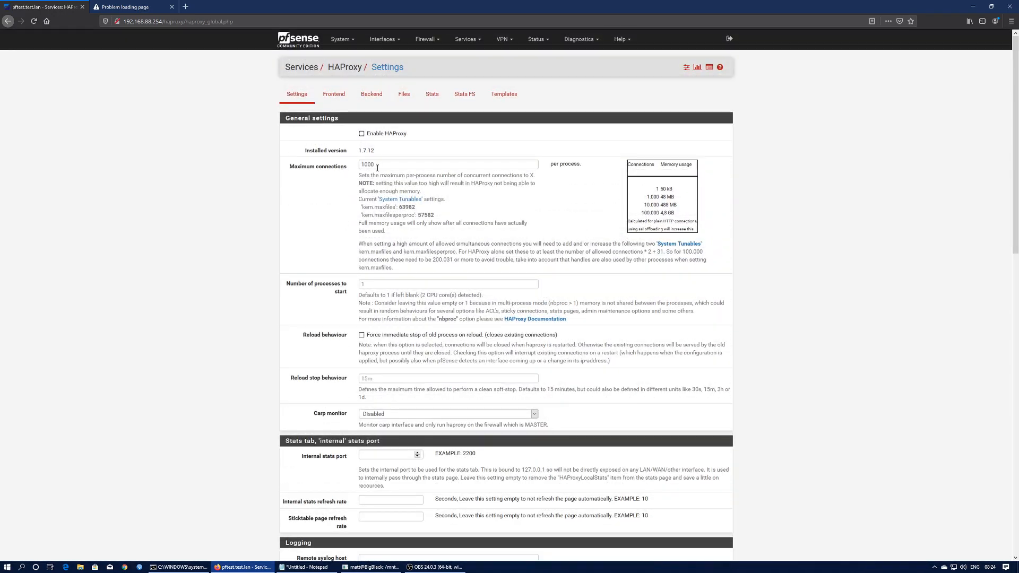
left_click(377, 166)
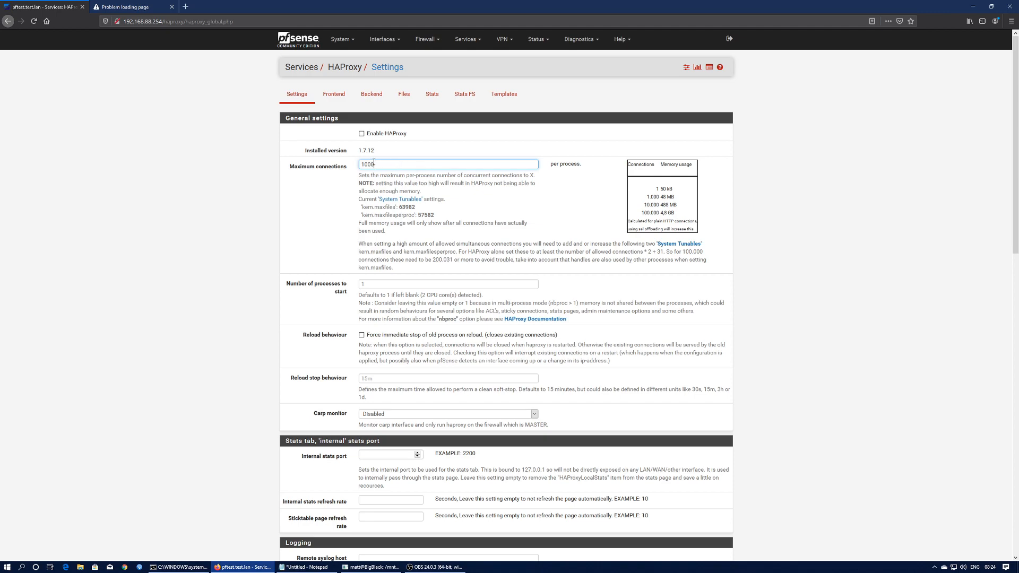
- Enable HAProxy with a 1024 Diffie-Hellman size, then save and apply the settings
scroll(387, 223, "down", 15)
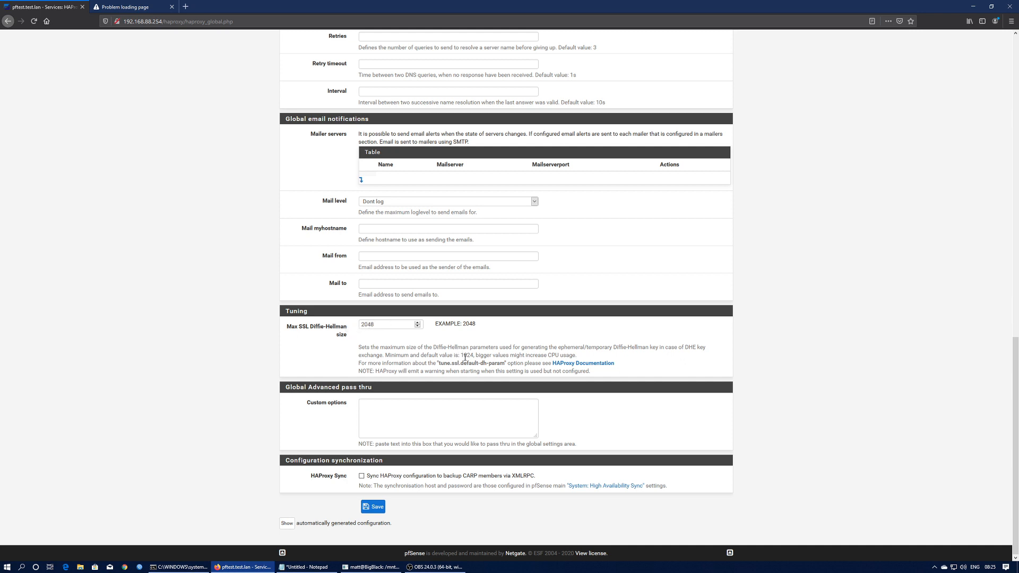
left_click_drag(378, 325, 279, 324)
type("1024")
scroll(443, 351, "up", 20)
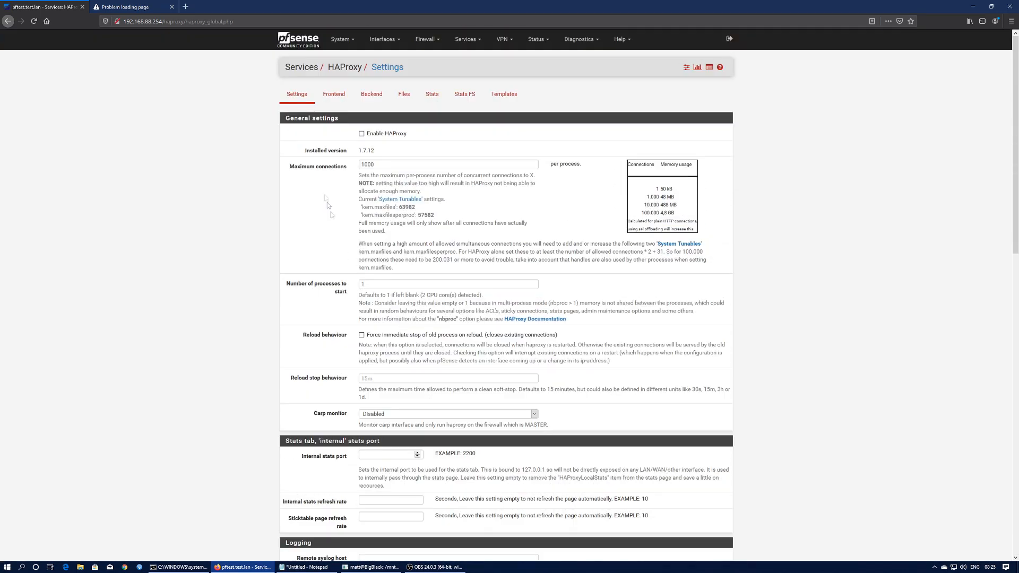
left_click(362, 135)
scroll(577, 288, "down", 3)
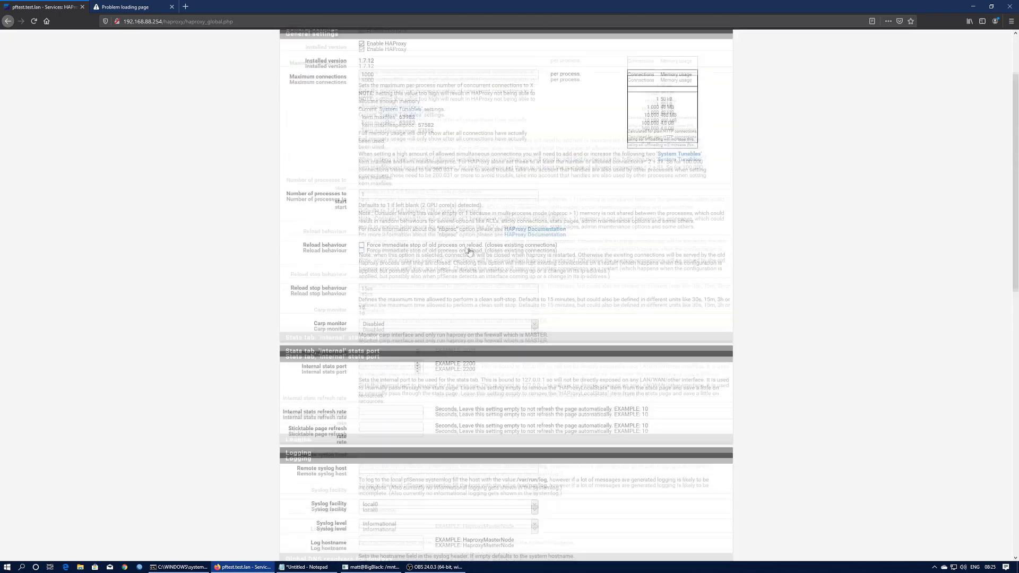
scroll(476, 253, "up", 3)
scroll(500, 266, "down", 20)
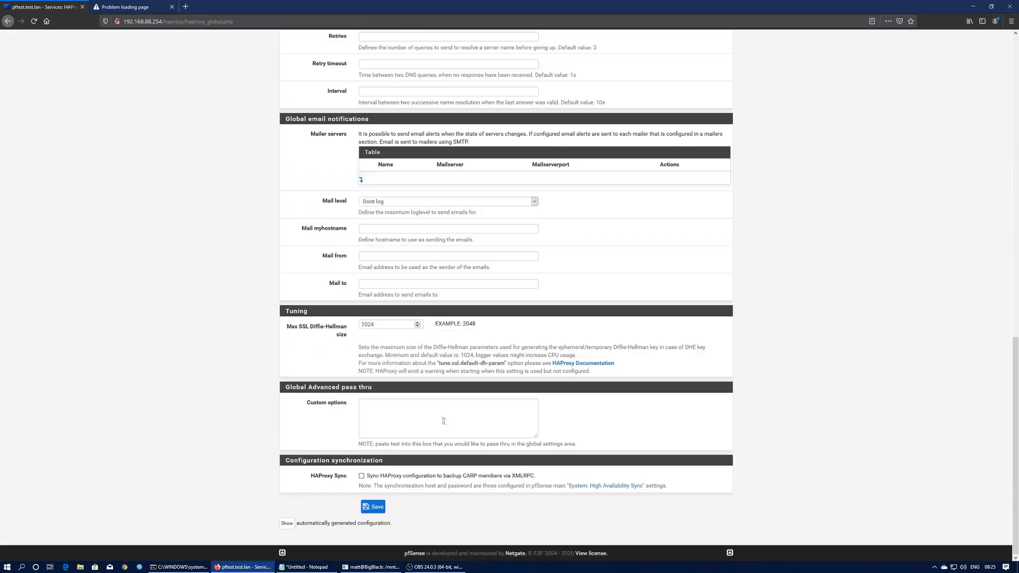
left_click(377, 507)
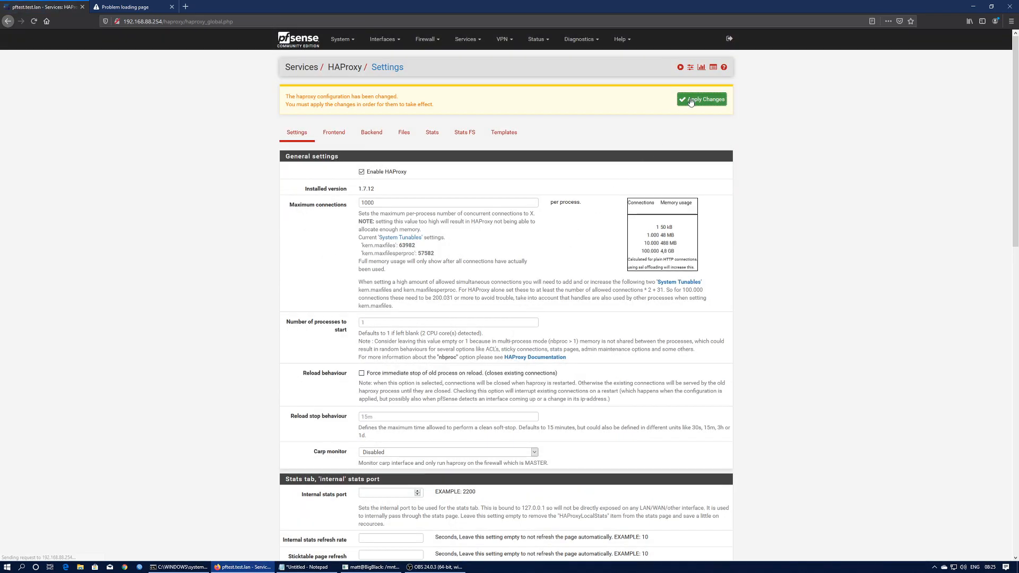
left_click(691, 102)
- Change the Max SSL Diffie-Hellman size to 2048, then save and apply again
scroll(371, 279, "down", 5)
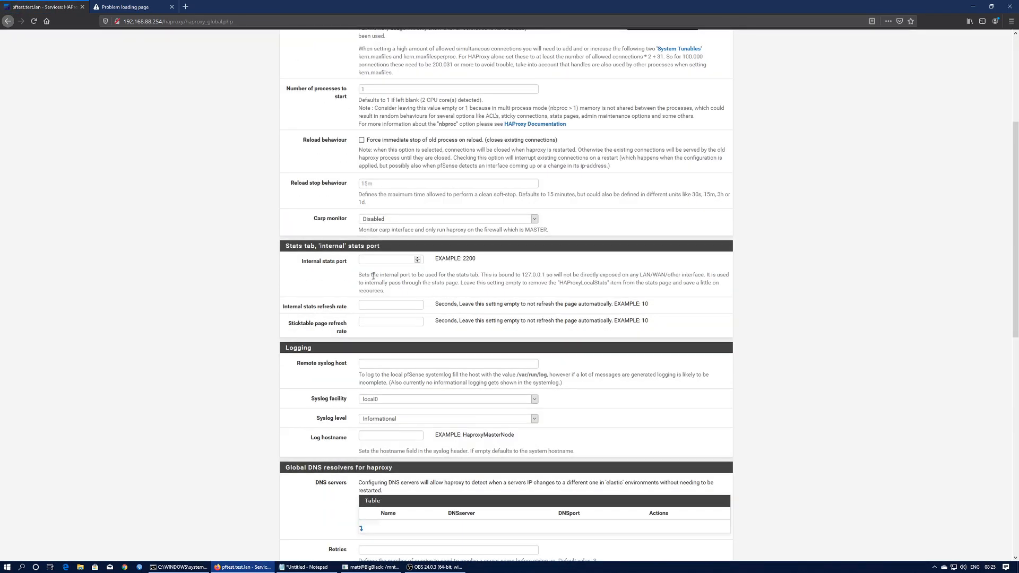
scroll(444, 340, "down", 5)
scroll(386, 338, "down", 5)
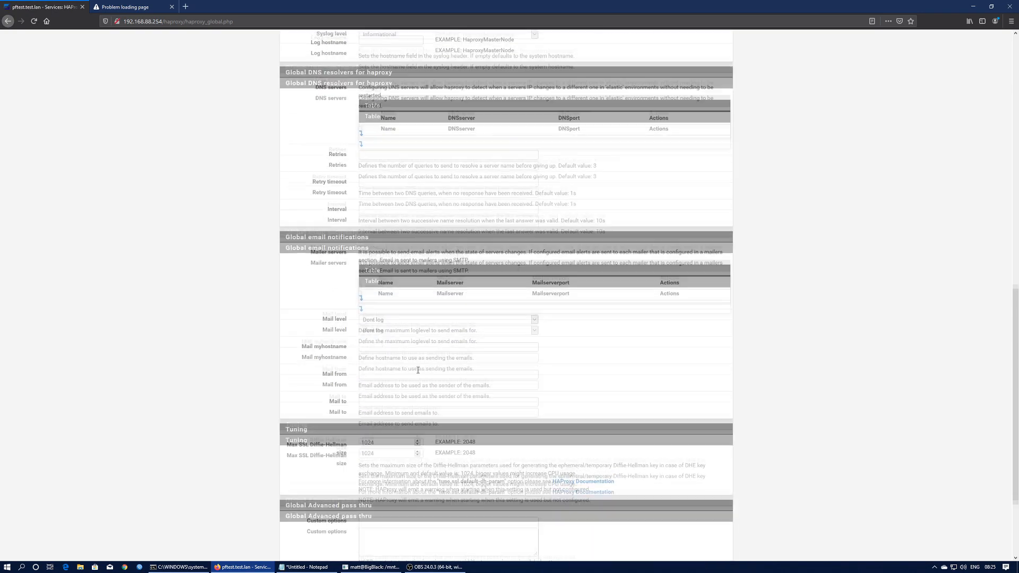
left_click(322, 323)
type("2048")
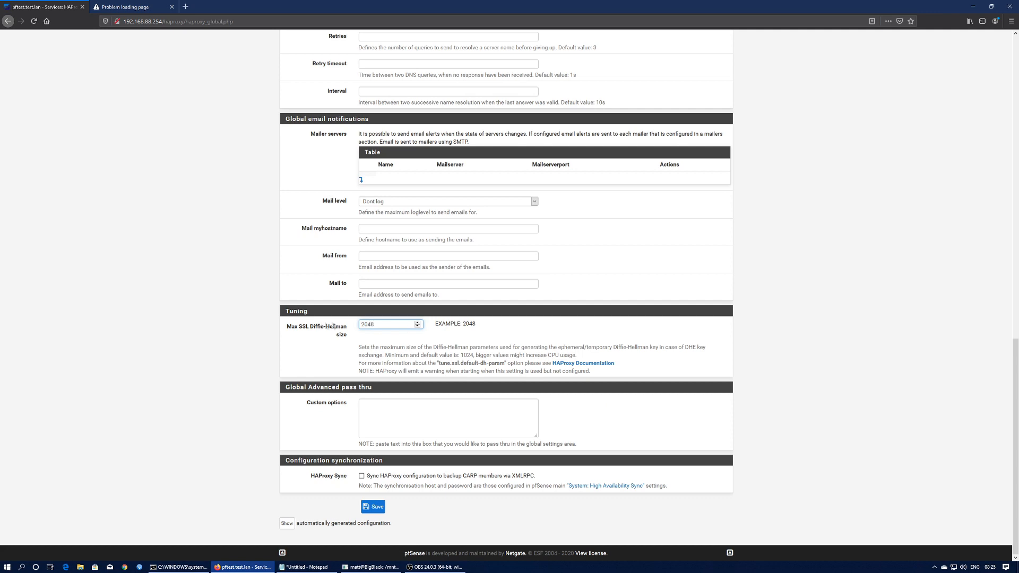
left_click(373, 507)
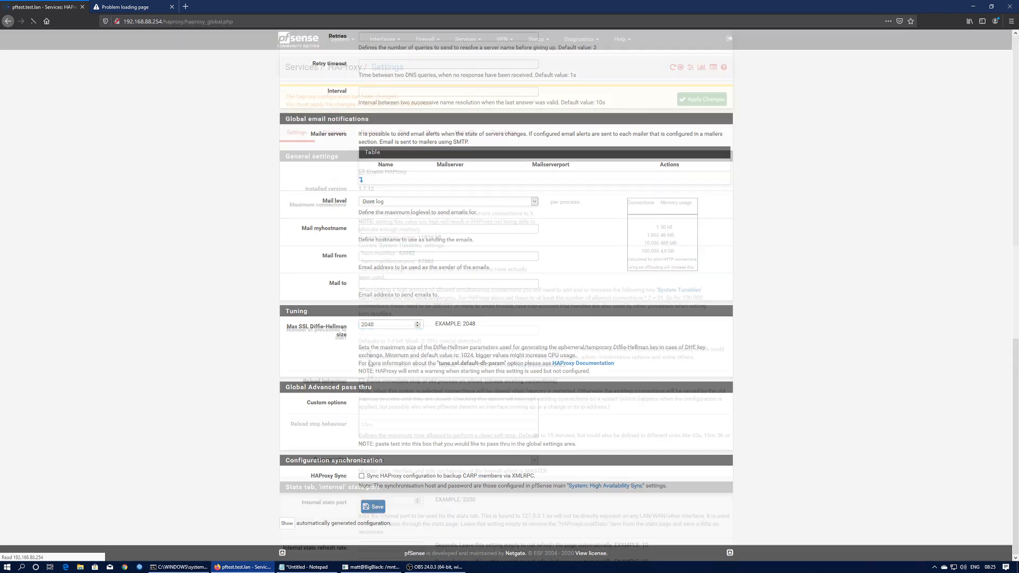
left_click(701, 99)
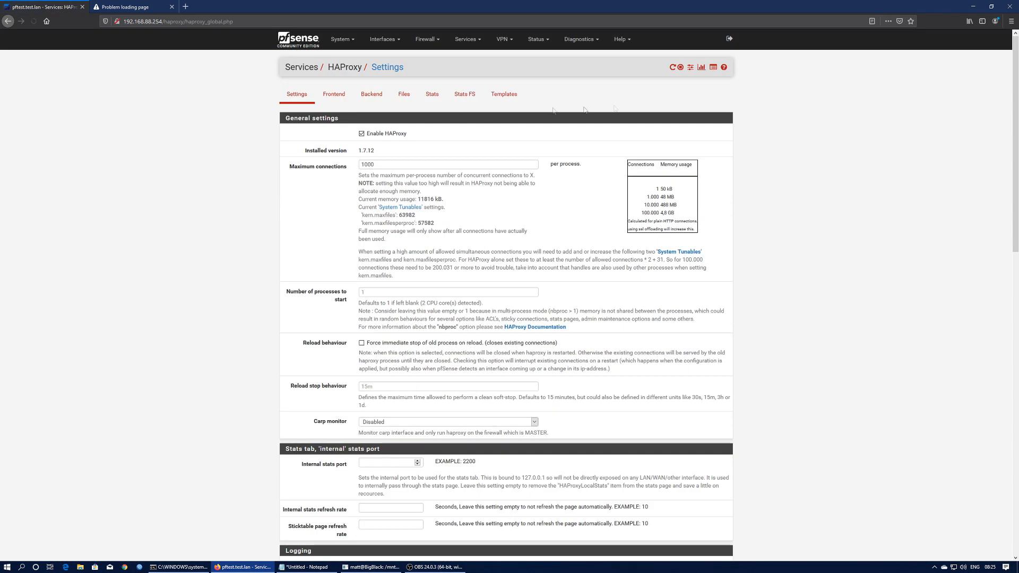
- From the HAProxy Backend tab, add a new server pool and name it Web_Demo
left_click(375, 98)
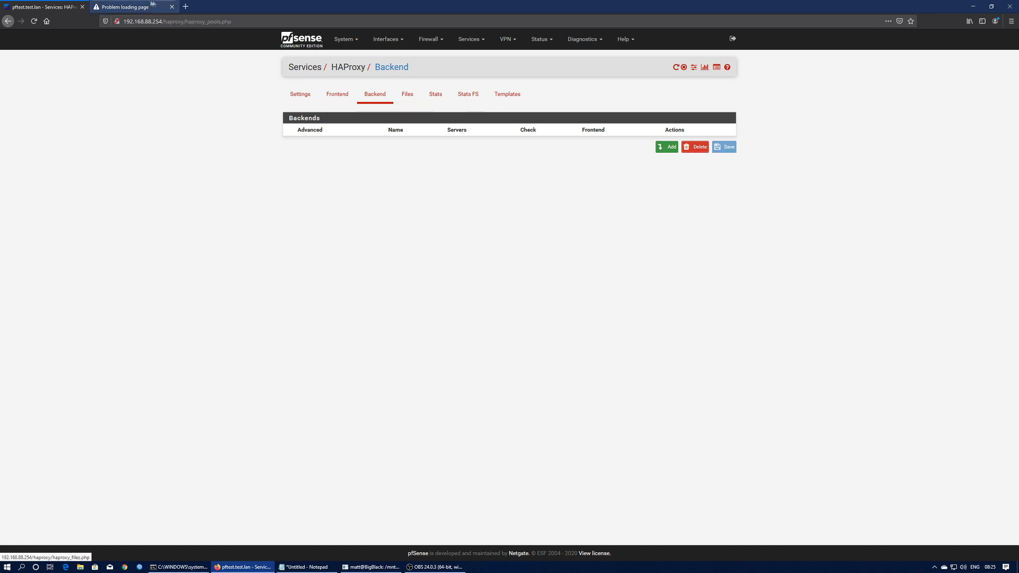
left_click(132, 7)
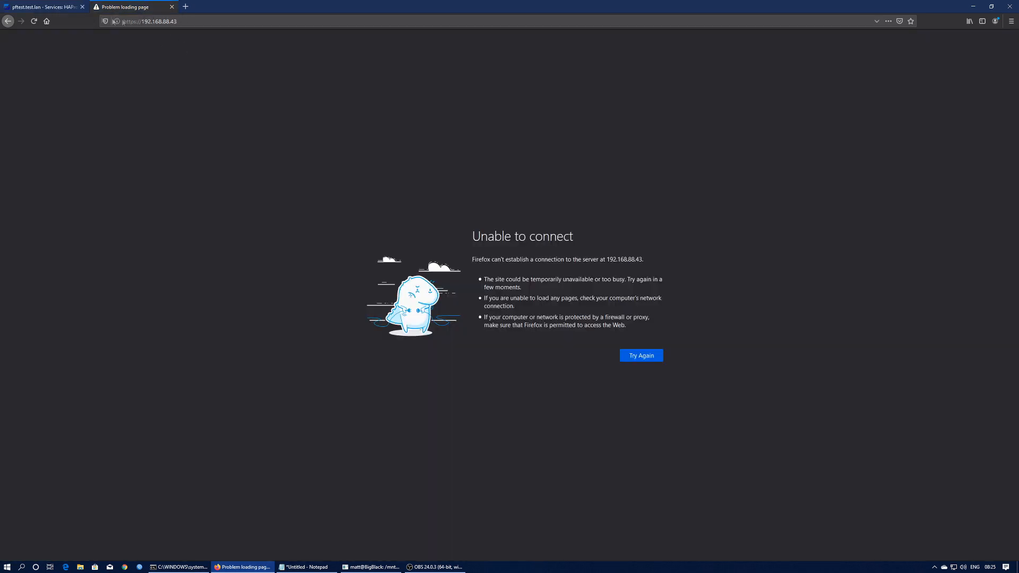
left_click(47, 9)
left_click(668, 147)
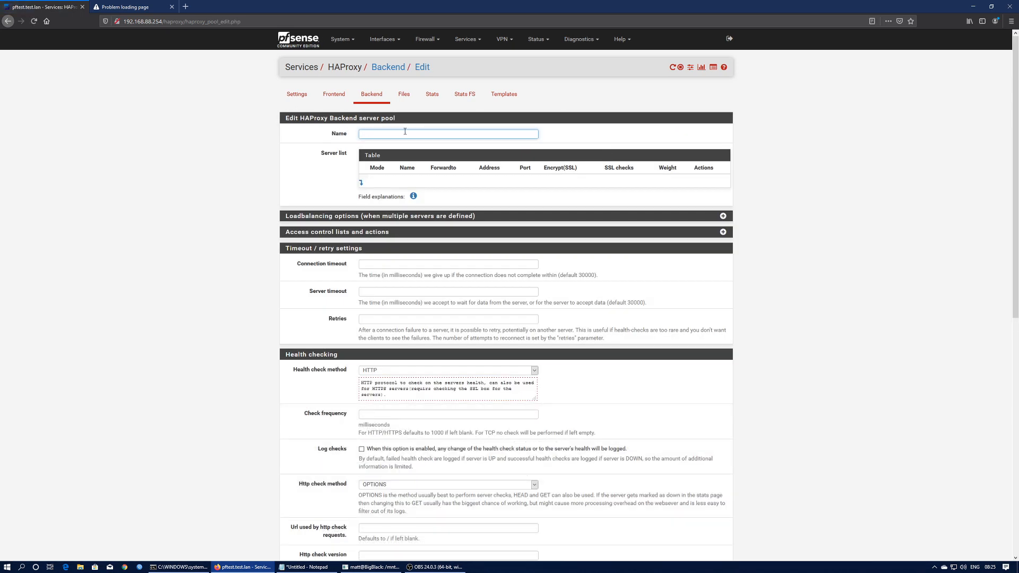
left_click(405, 133)
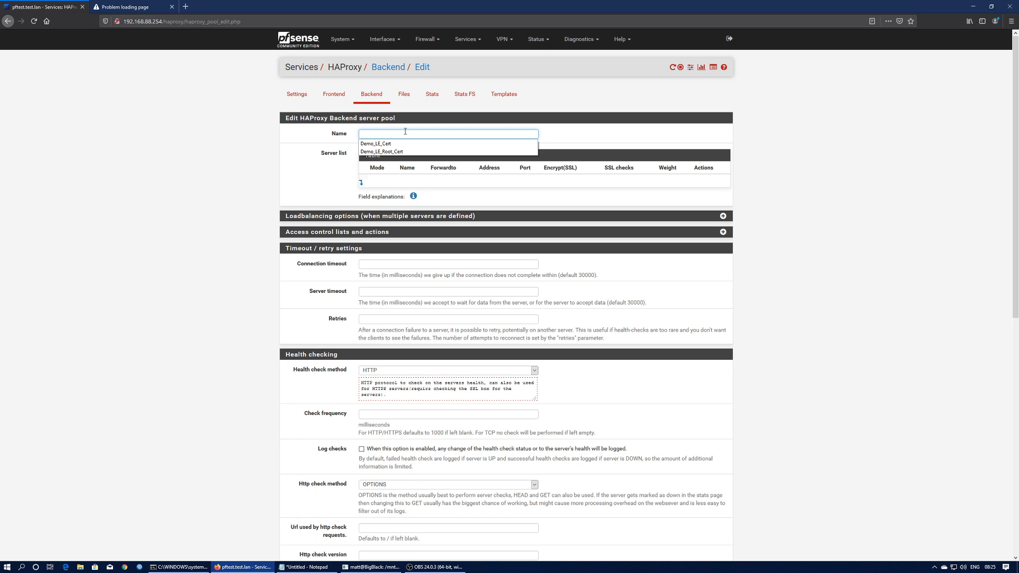
type("Web_Demo")
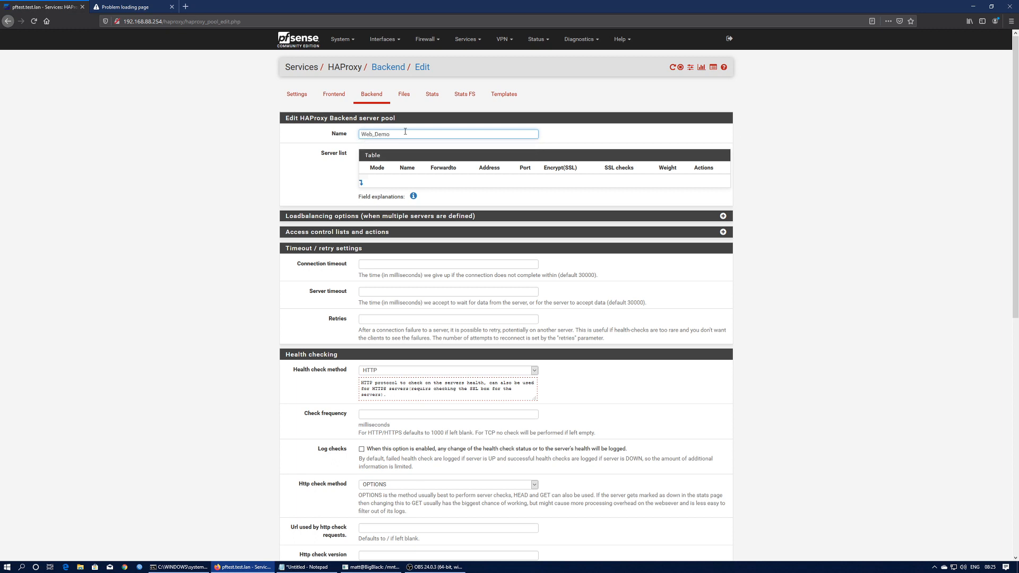
- Add a server entry to Web_Demo using the Apache web server's address and port 80
left_click(362, 184)
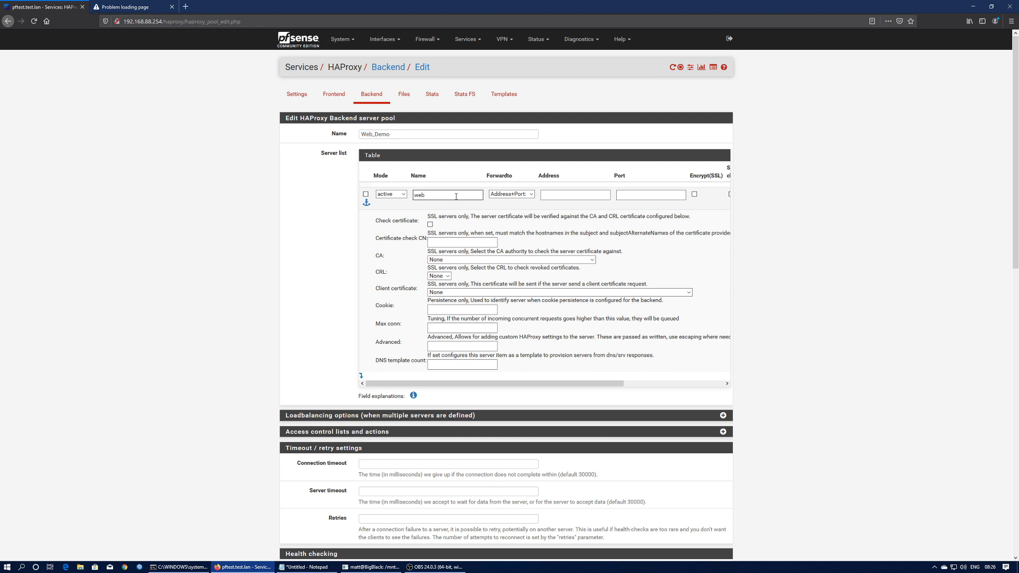
left_click(569, 196)
type("192.168.88.43")
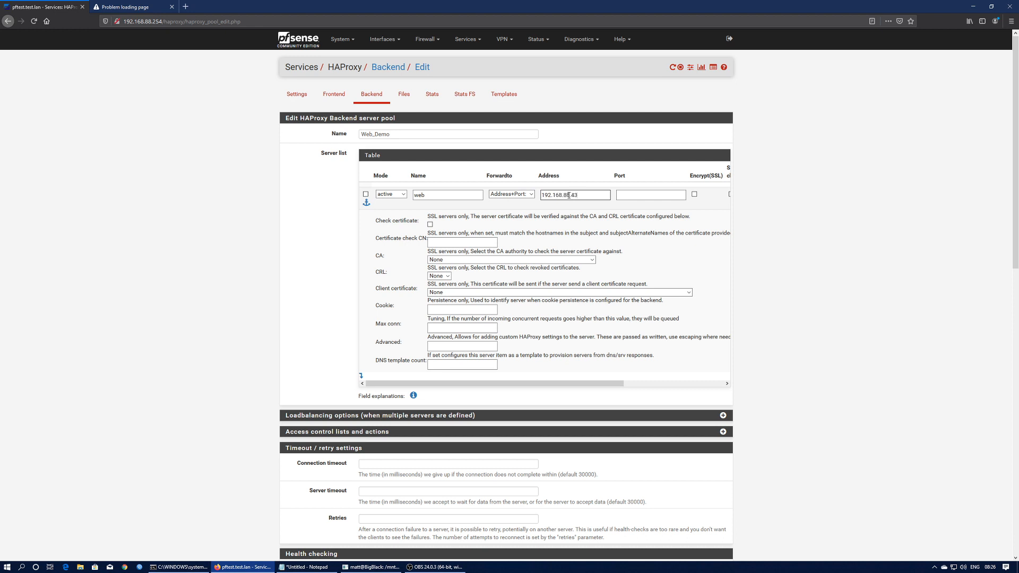
left_click(125, 7)
left_click(43, 7)
left_click(625, 193)
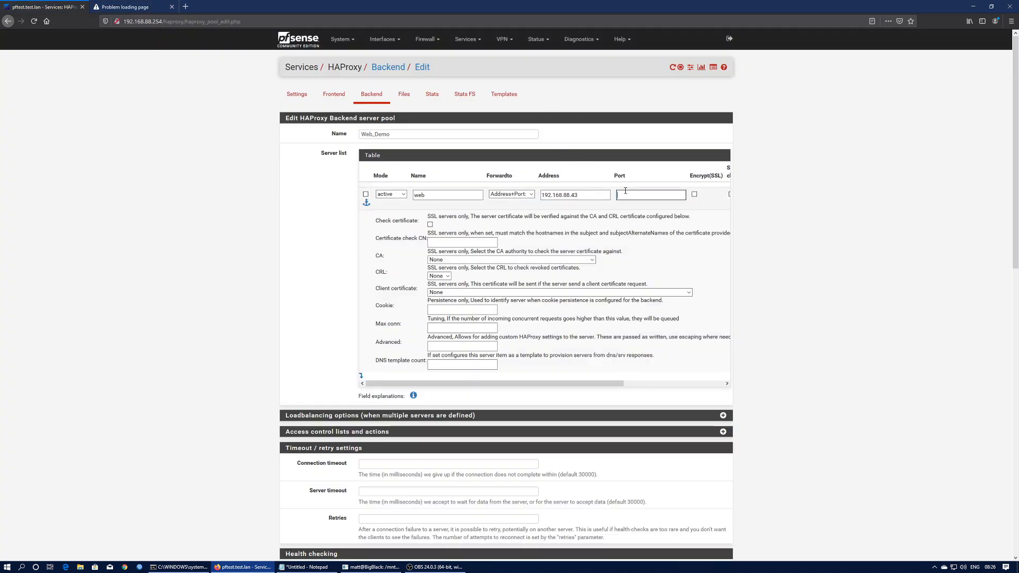
type("80")
left_click(662, 211)
left_click(648, 198)
key("Tab")
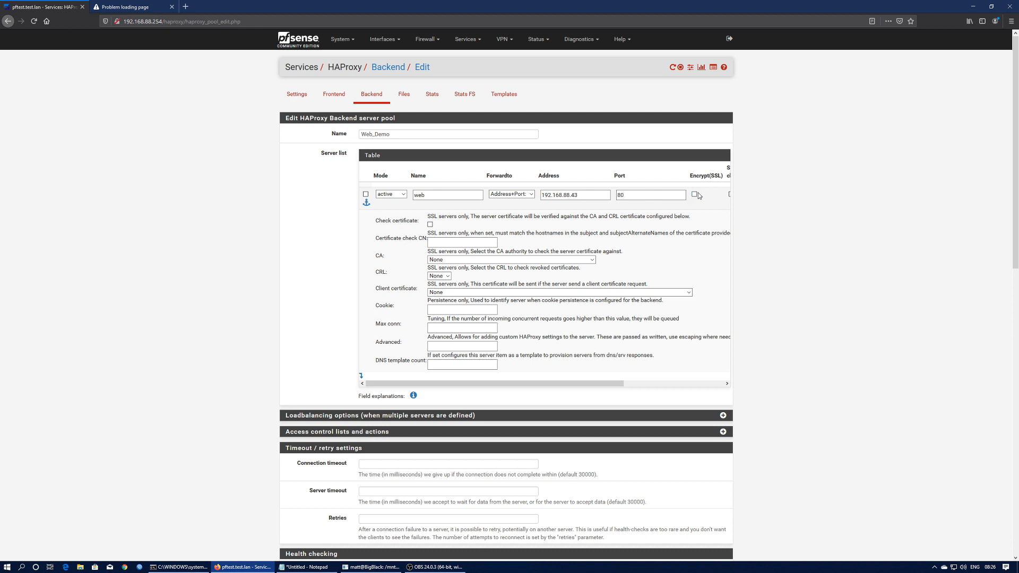
- Expand Access control lists and actions, then save the Web_Demo backend and apply the changes
scroll(622, 295, "down", 1)
scroll(622, 295, "down", 3)
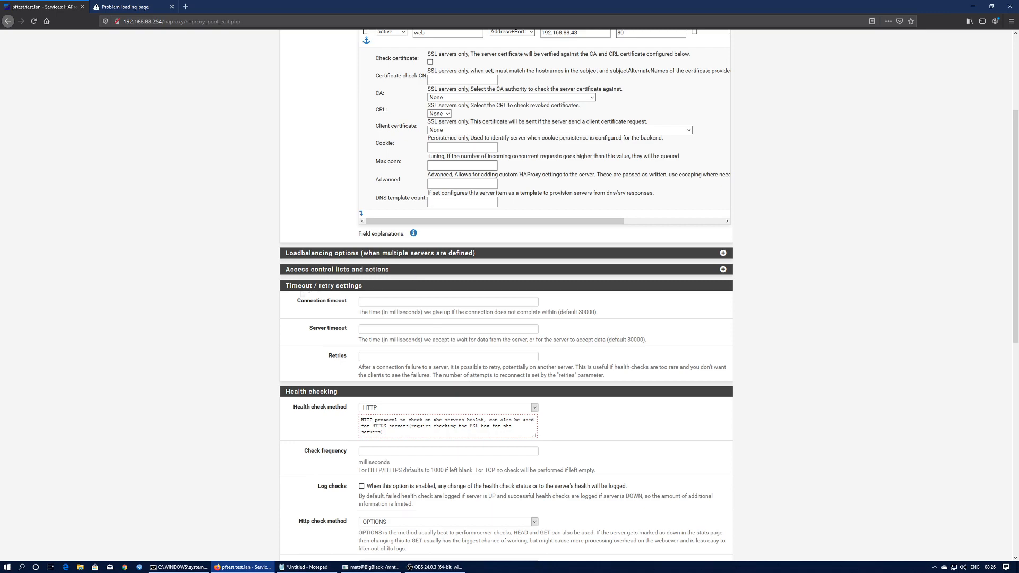
scroll(305, 293, "down", 2)
scroll(290, 313, "up", 3)
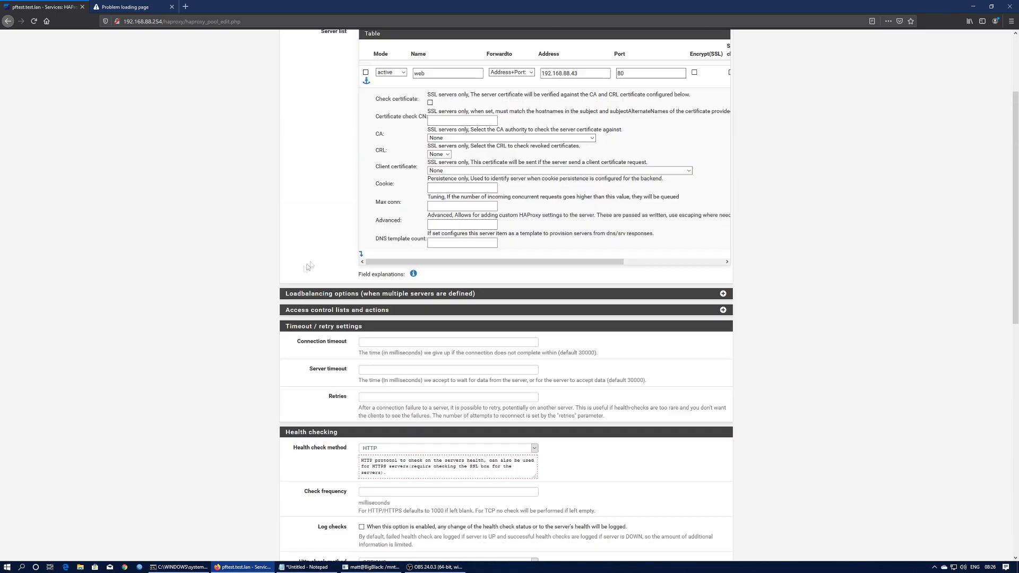
left_click(724, 310)
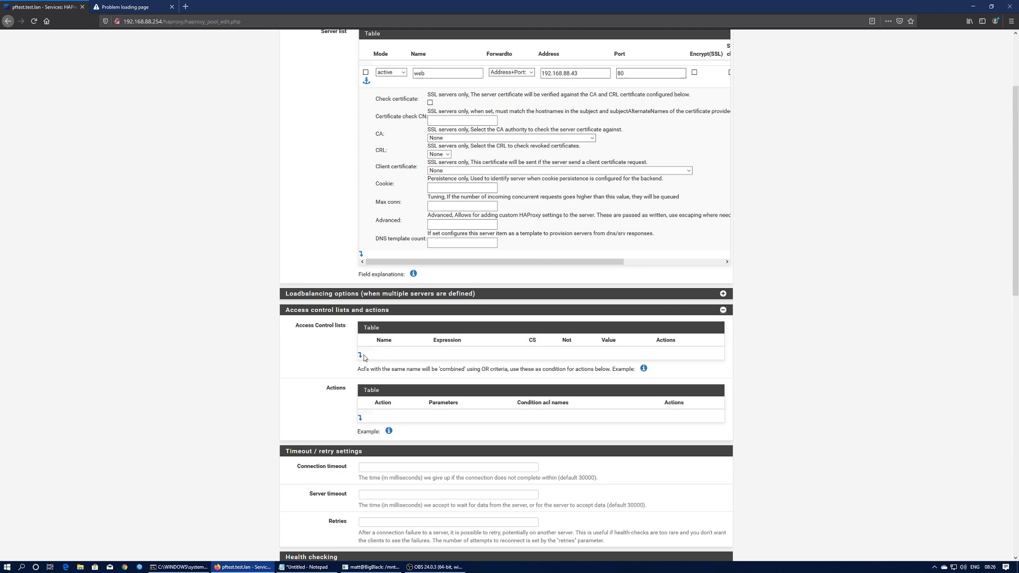
scroll(350, 223, "up", 3)
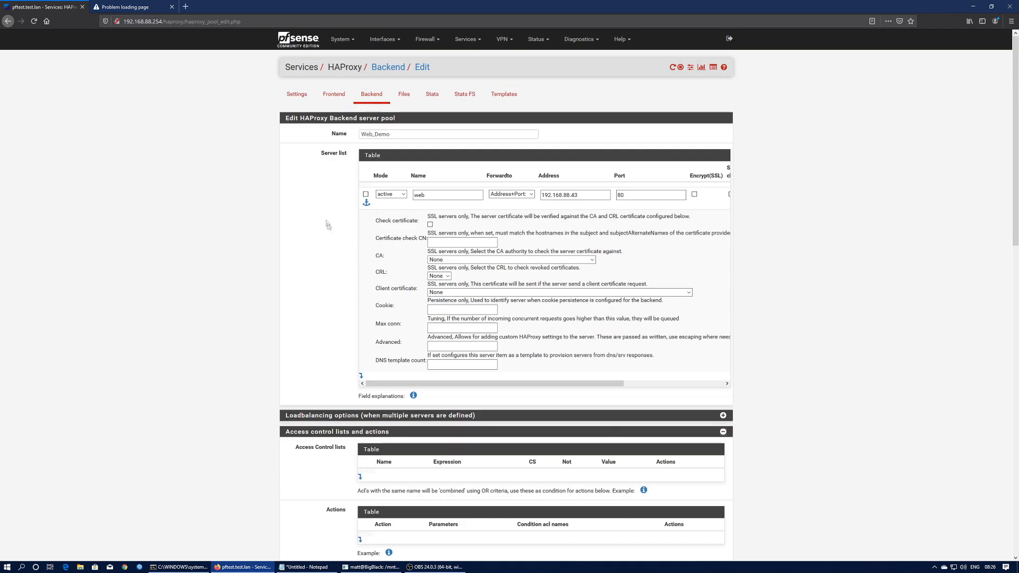
scroll(314, 233, "down", 15)
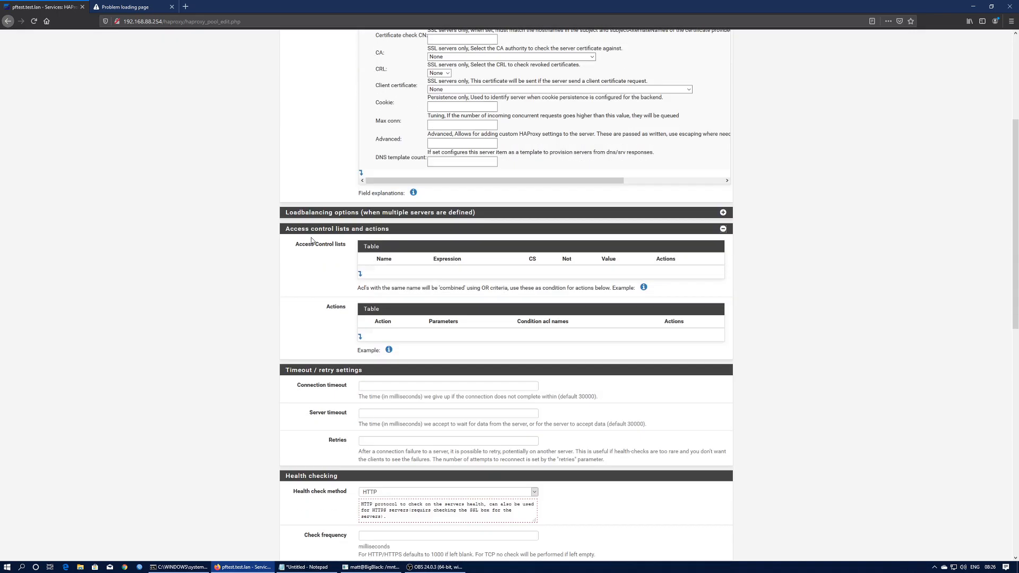
scroll(332, 316, "down", 3)
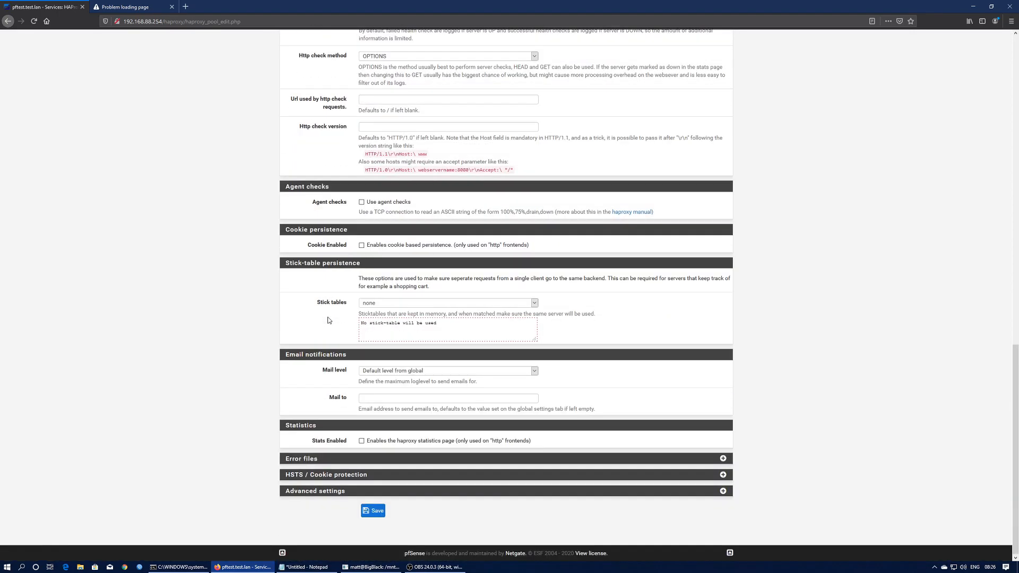
left_click(374, 511)
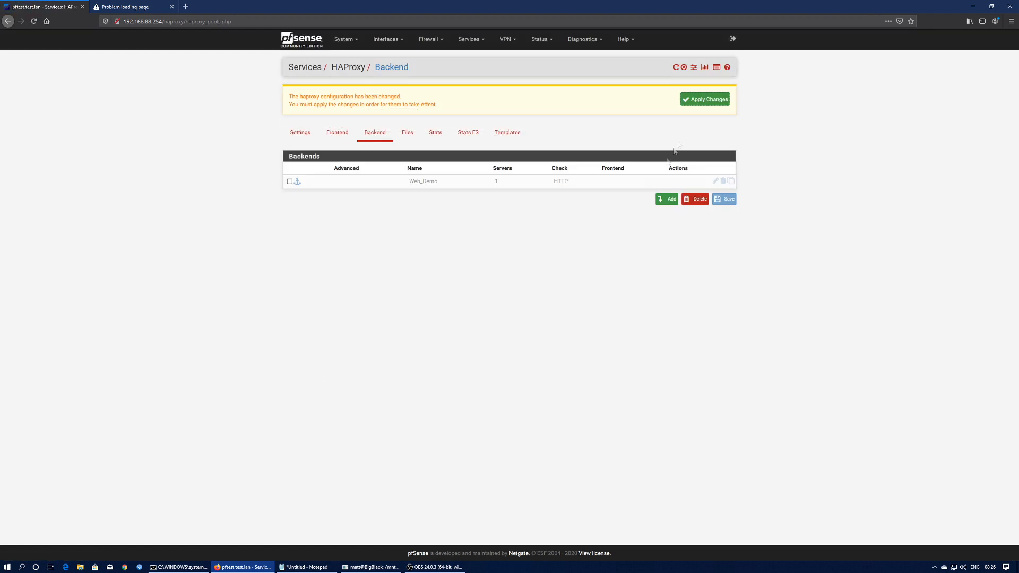
left_click(705, 100)
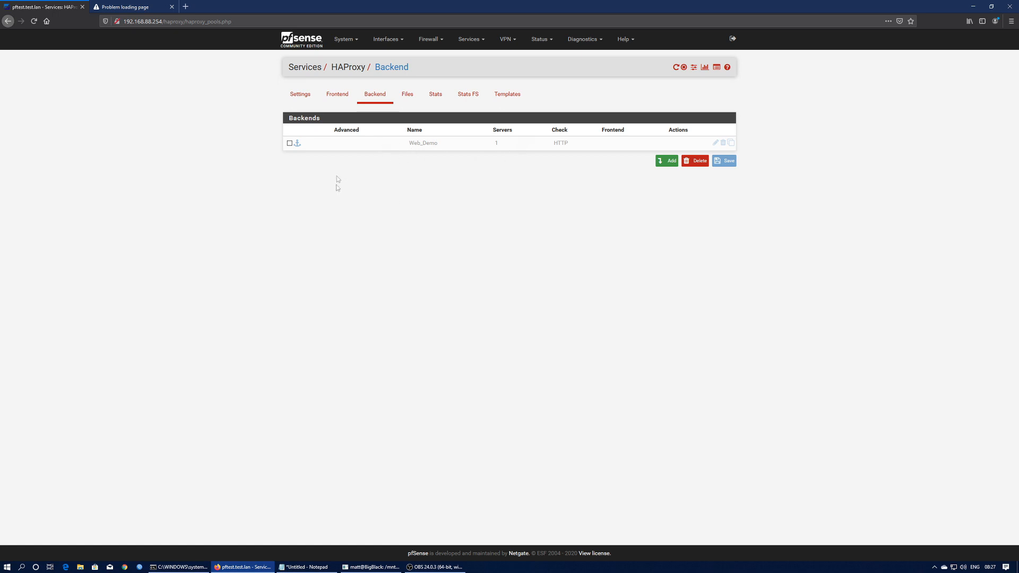
- Switch to the HAProxy Frontend tab and add a new frontend
left_click(341, 99)
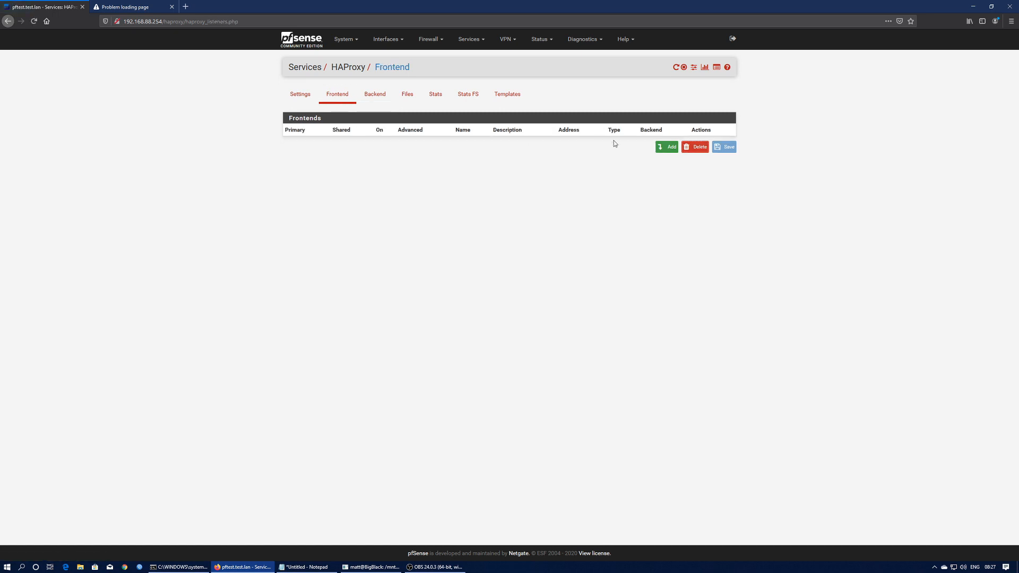
left_click(668, 147)
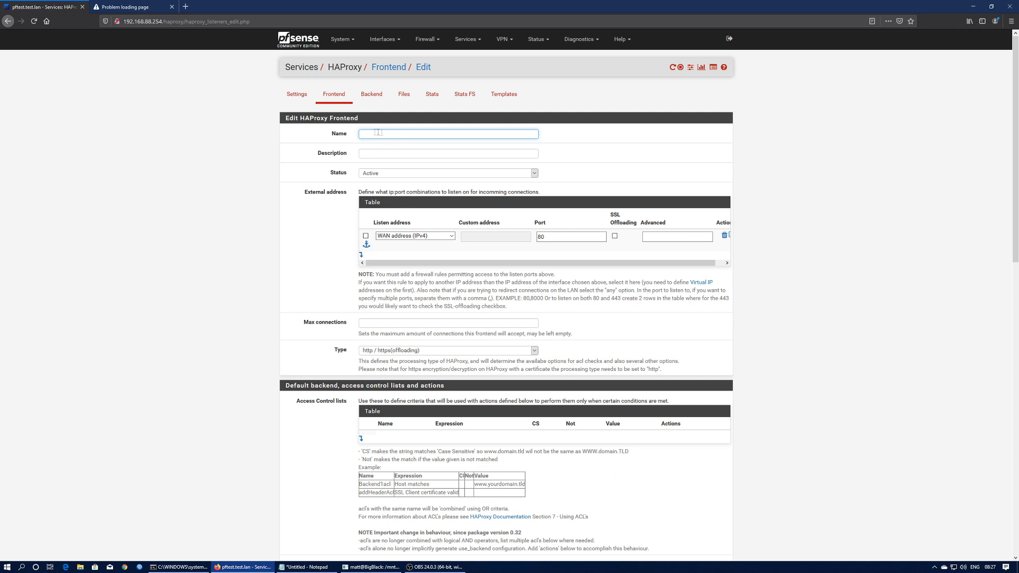
- Name the frontend HTTP_80 and choose listen address 192.168.88.130 (HAProxy_LB), keeping port 80
left_click(370, 133)
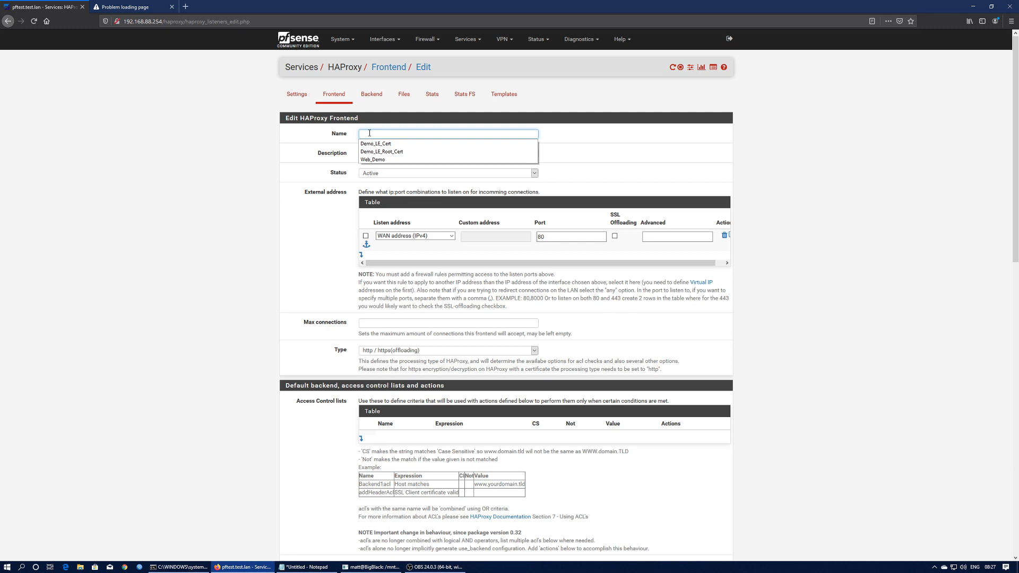
type("HTTP_80")
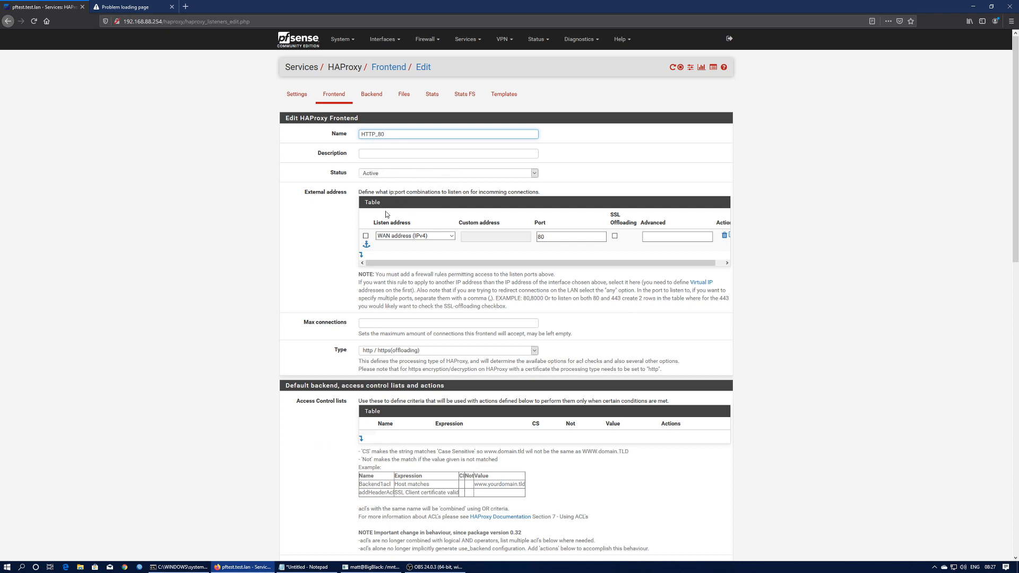
left_click(441, 237)
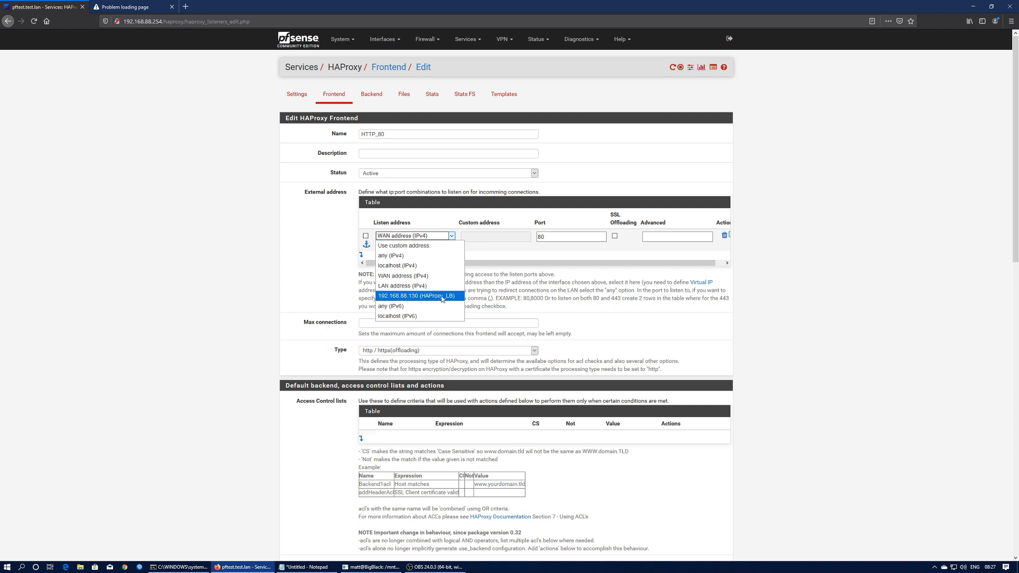
left_click(387, 300)
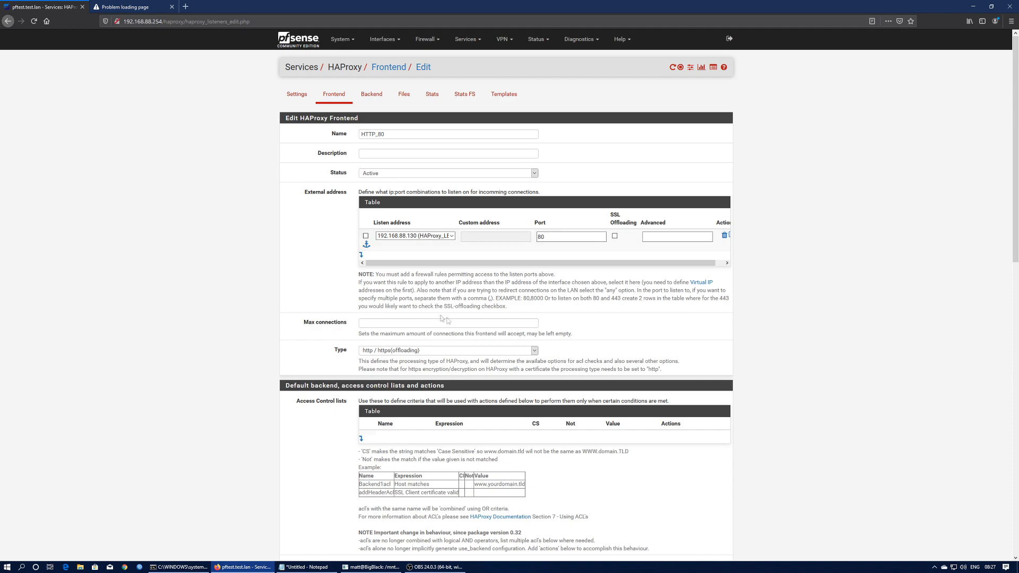
scroll(322, 340, "down", 5)
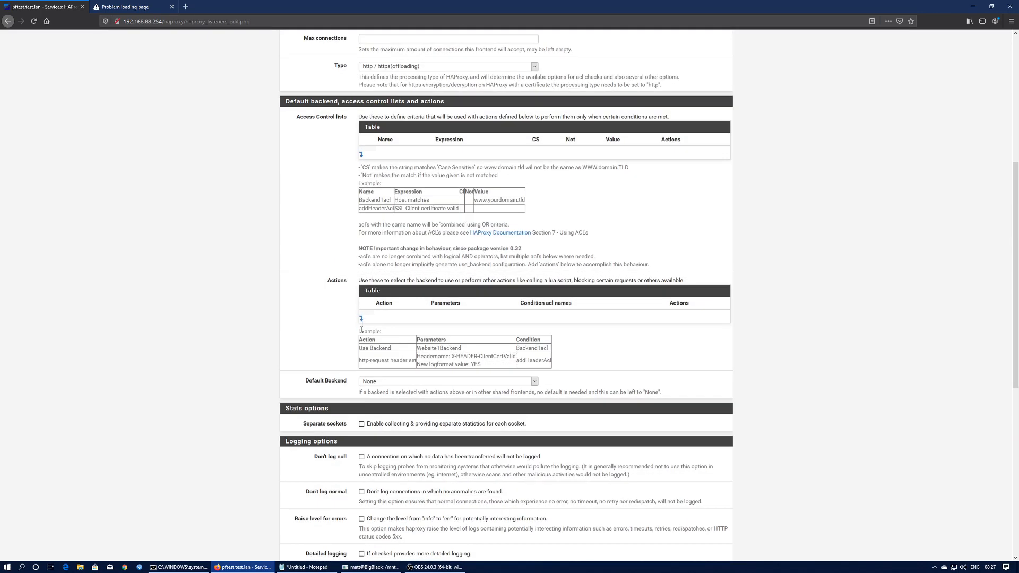
- Add an http-request redirect action with the rule 'scheme https' to the HTTP_80 frontend
left_click(361, 319)
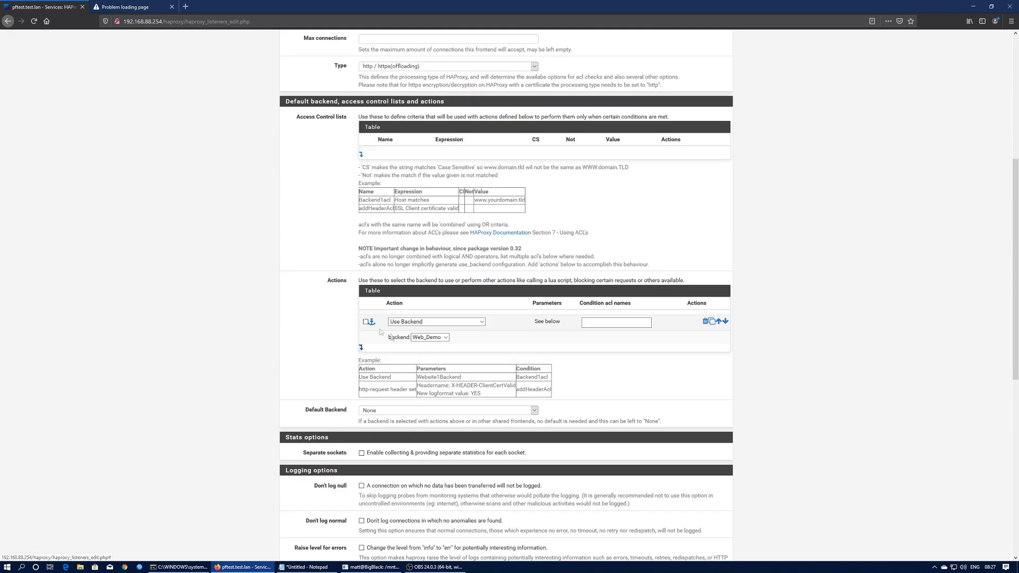
left_click(441, 323)
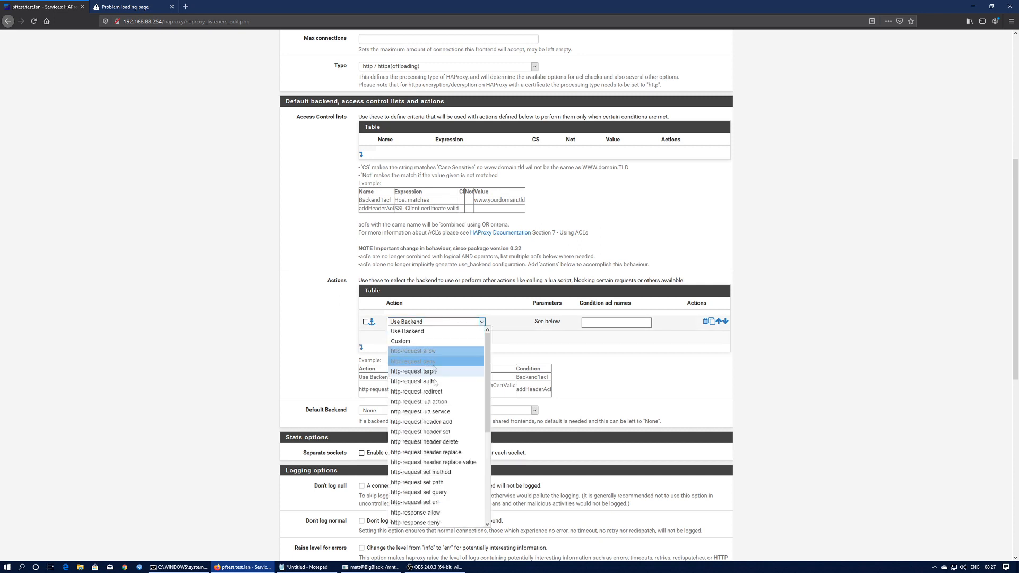
left_click(425, 392)
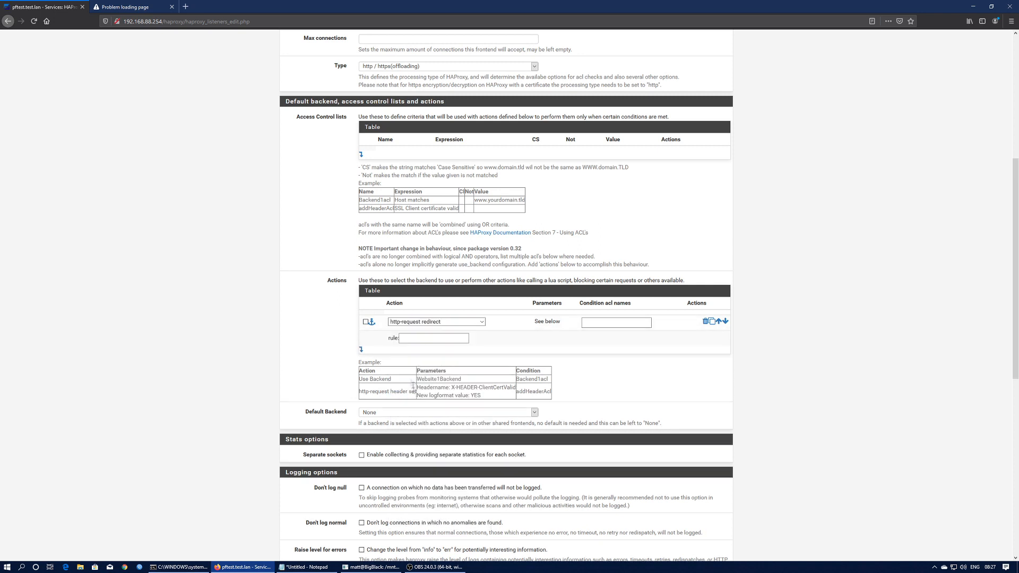
type("scheme https")
left_click(338, 320)
- Enable Use forwardfor in the advanced settings and save the HTTP_80 frontend
scroll(337, 367, "down", 7)
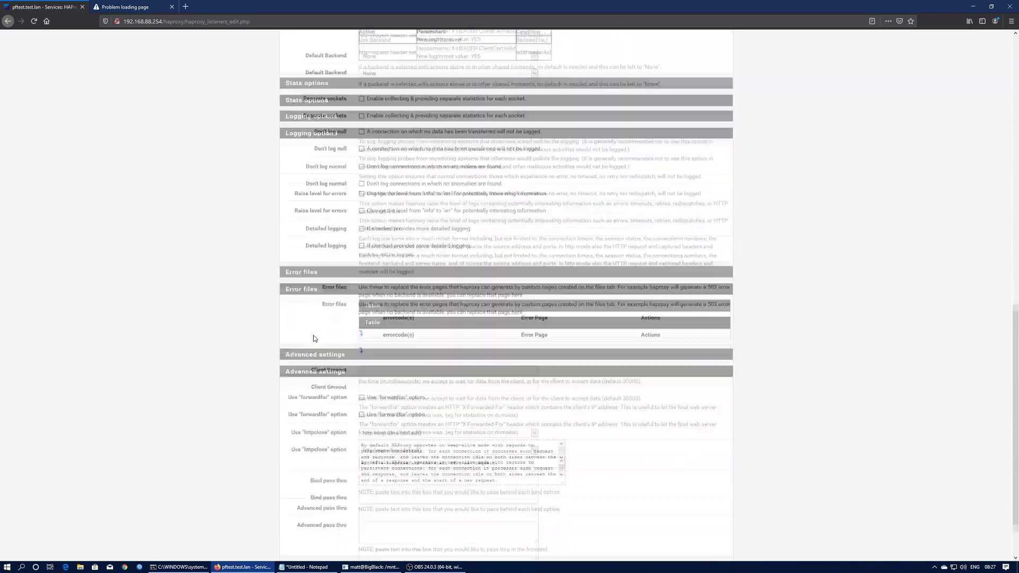
left_click(362, 389)
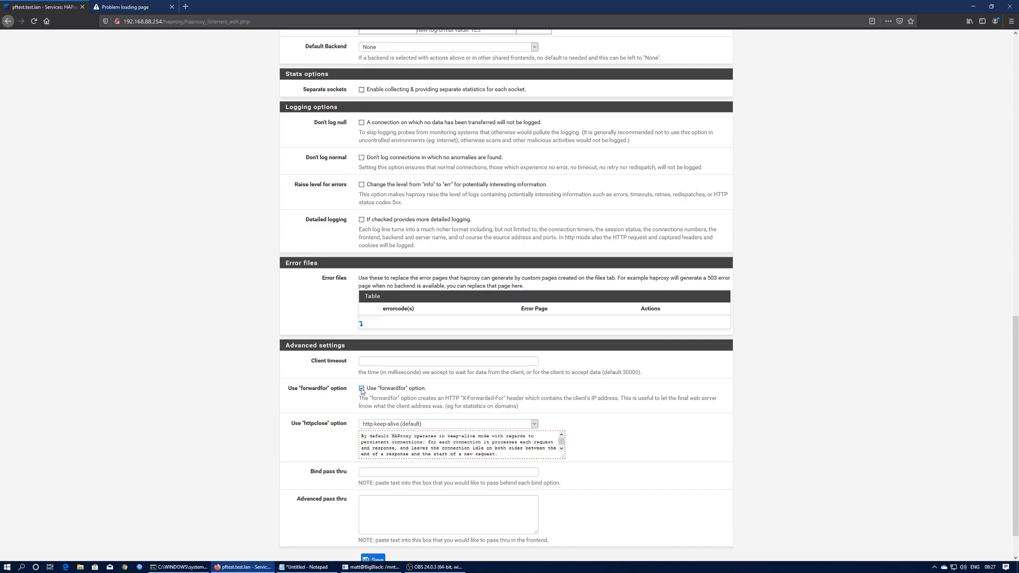
scroll(317, 389, "down", 1)
scroll(317, 390, "up", 15)
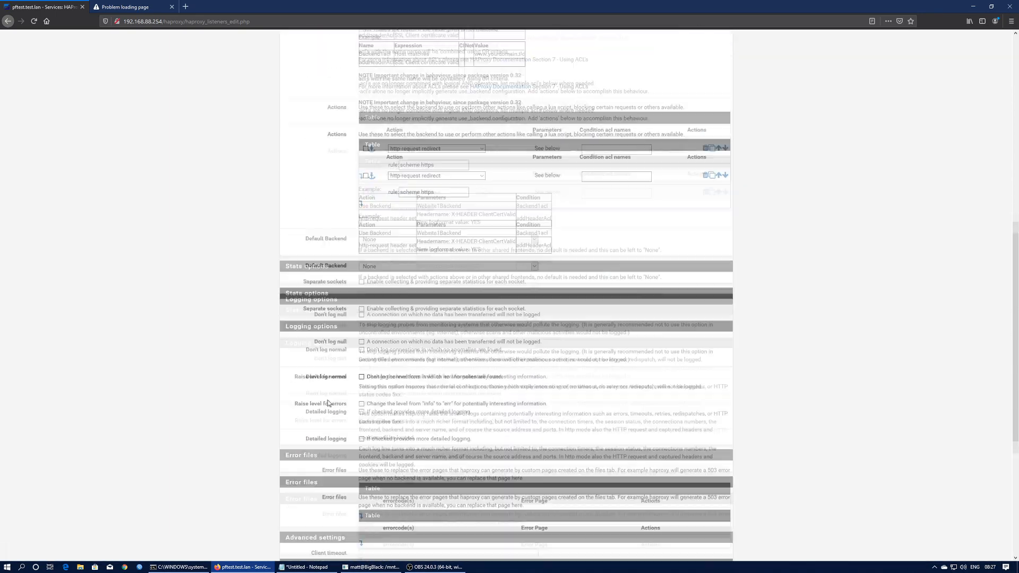
scroll(313, 226, "up", 2)
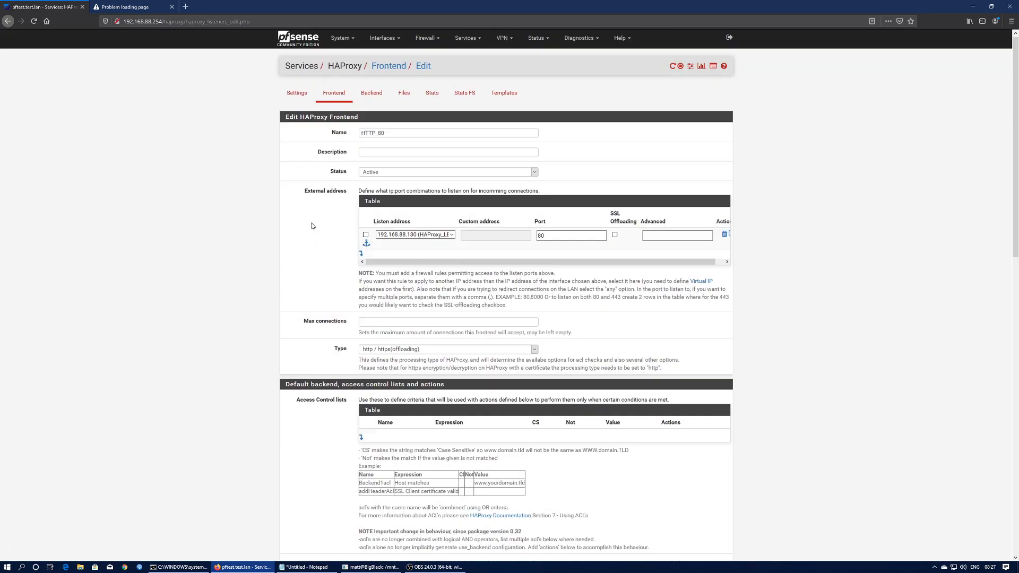
scroll(312, 224, "down", 4)
scroll(312, 226, "down", 3)
scroll(312, 226, "down", 5)
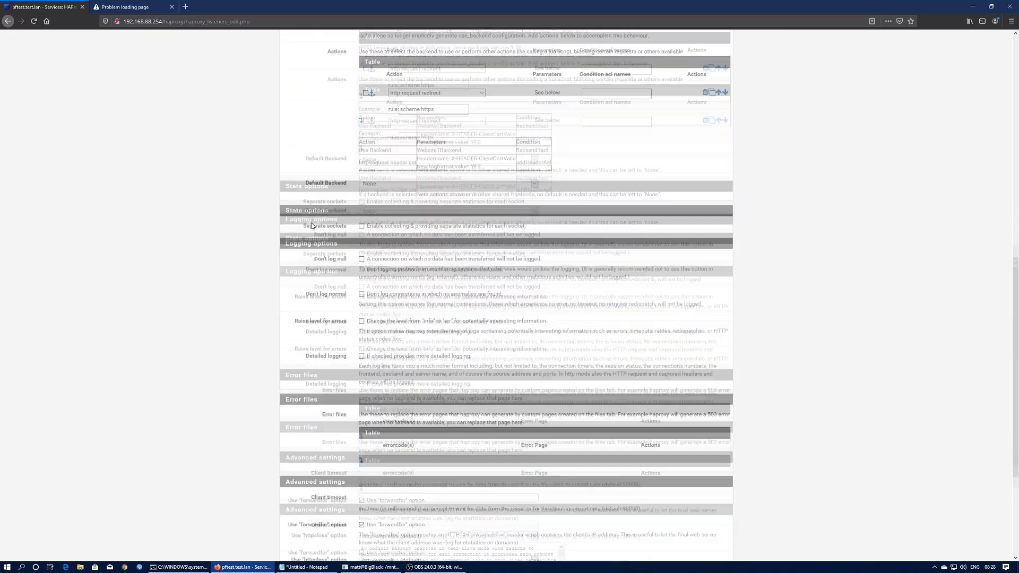
scroll(312, 226, "up", 4)
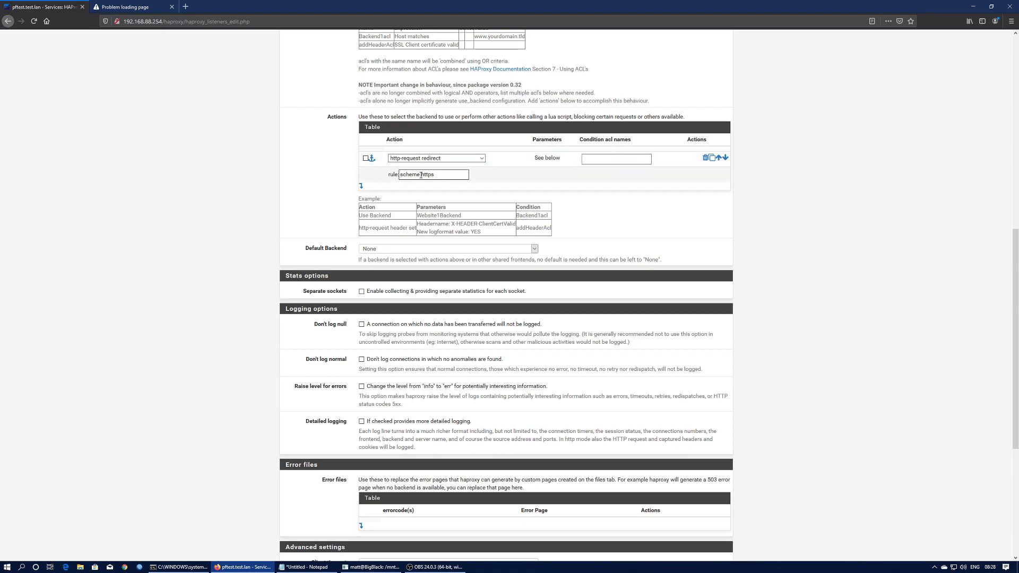
scroll(352, 196, "up", 8)
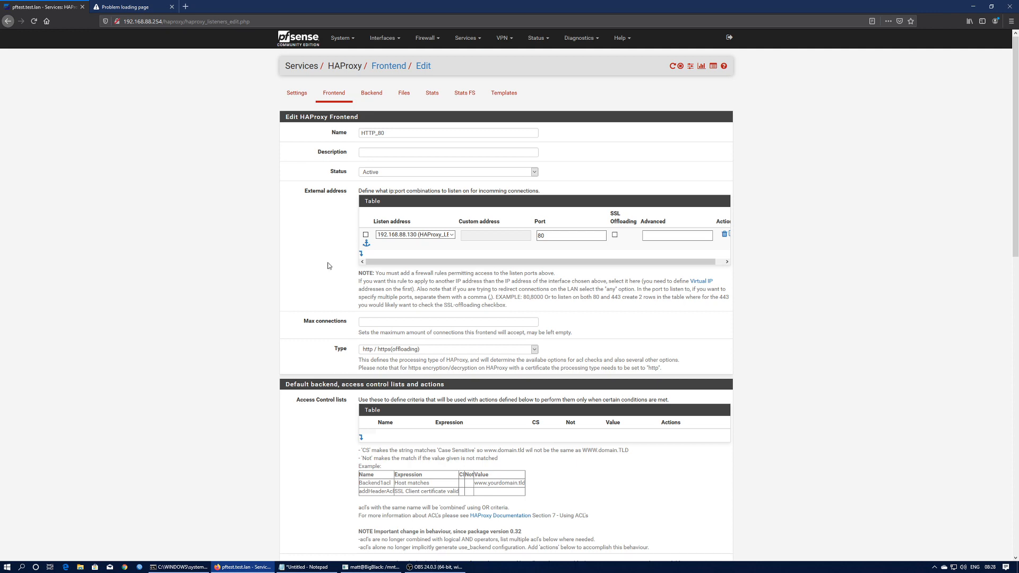
scroll(331, 265, "down", 20)
left_click(373, 518)
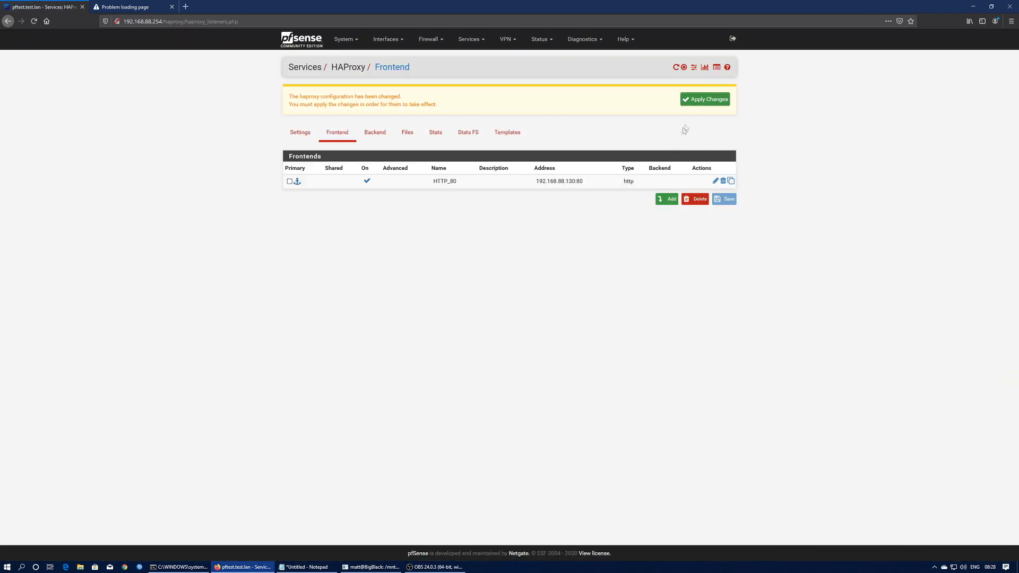
- Apply pending changes, then start frontend HTTPS_443 listening on 192.168.88.130 port 443
left_click(706, 100)
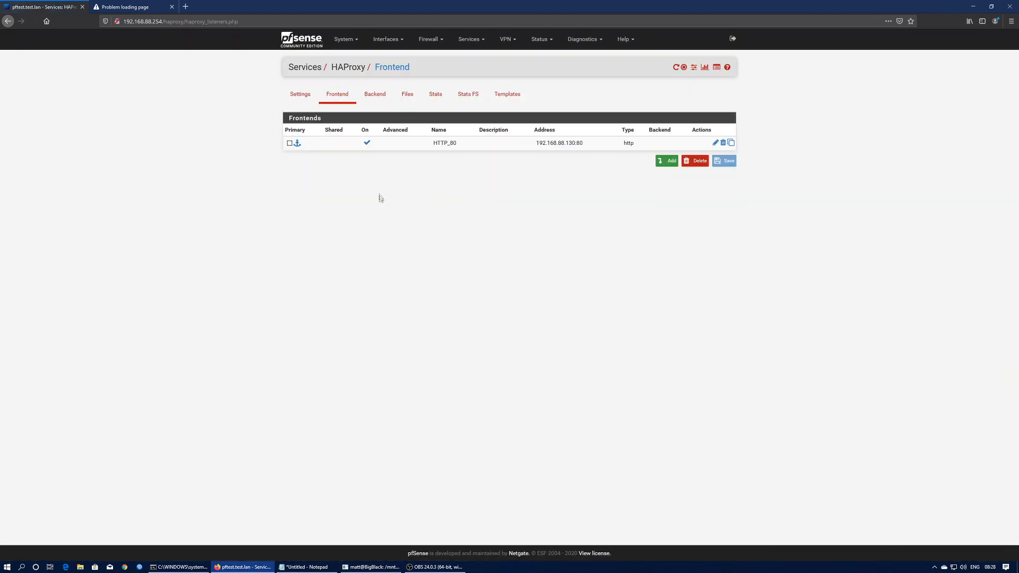
left_click(661, 163)
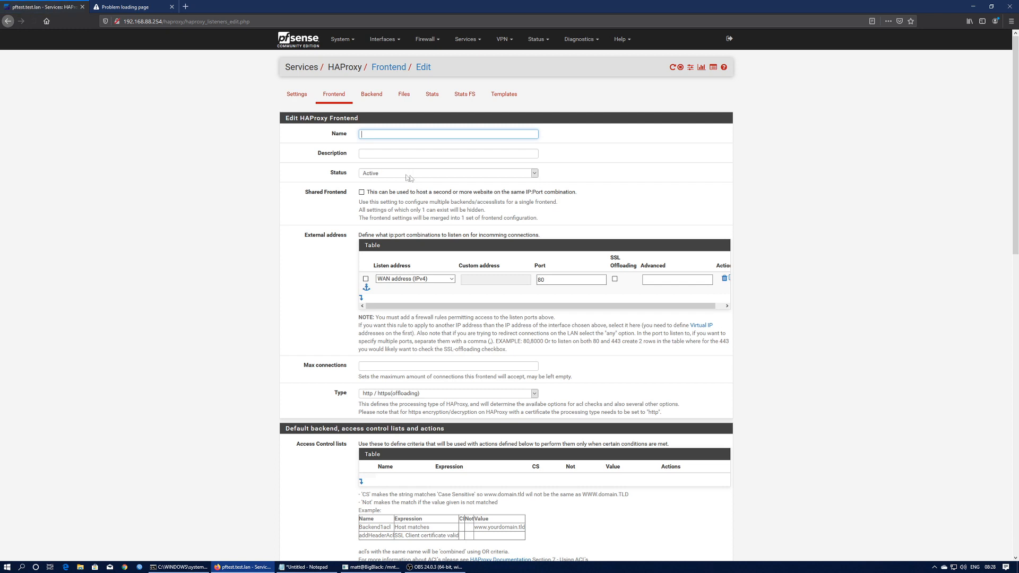
left_click(369, 135)
type("TTPS_443")
left_click(431, 283)
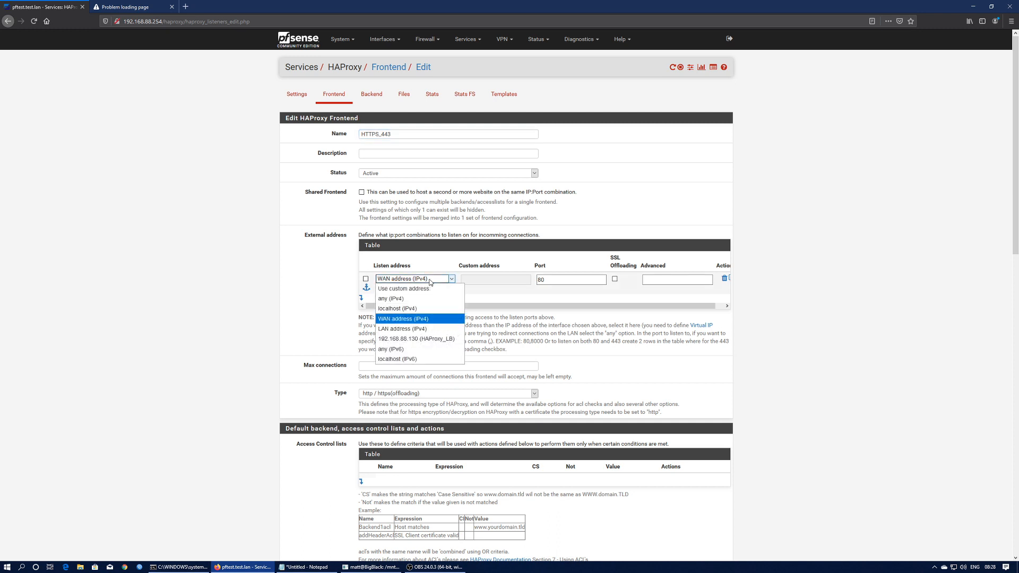
left_click(391, 342)
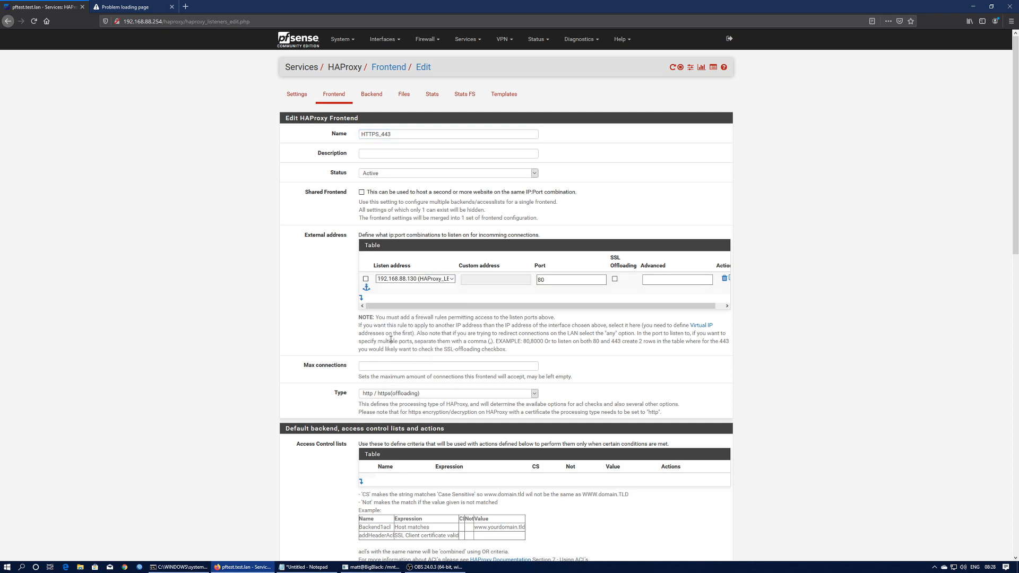
key("Tab")
type("443")
- Enable SSL offloading and forwardfor, use Demo_LE_Root_Cert with a CommonName ACL, and save
left_click(615, 279)
scroll(314, 344, "down", 2)
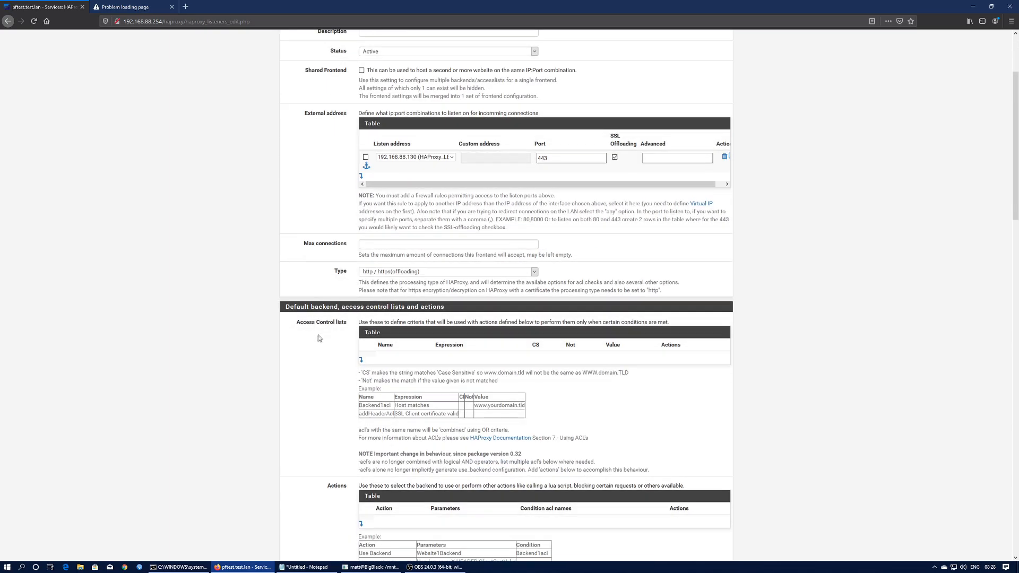
scroll(340, 346, "down", 8)
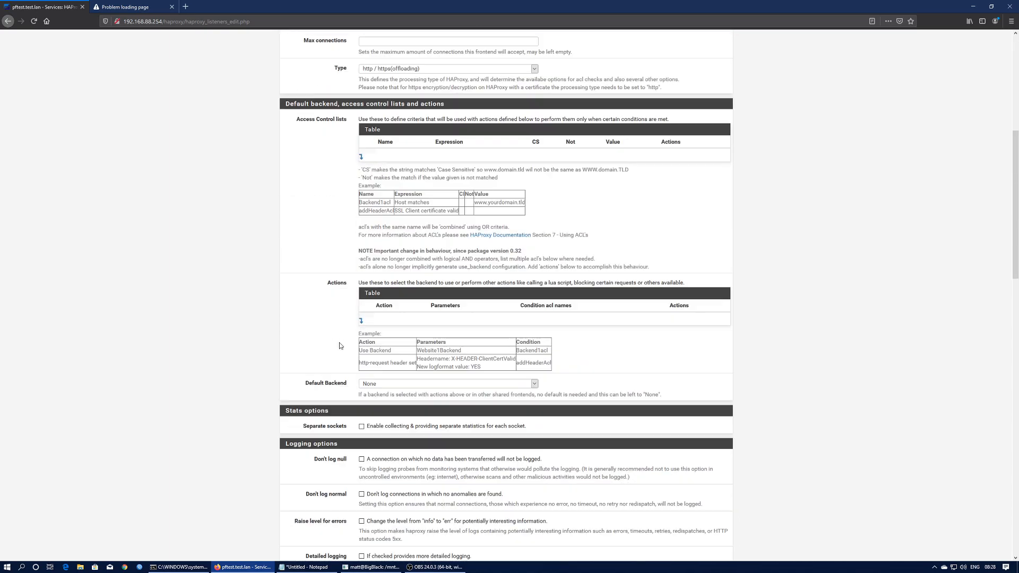
scroll(340, 346, "down", 4)
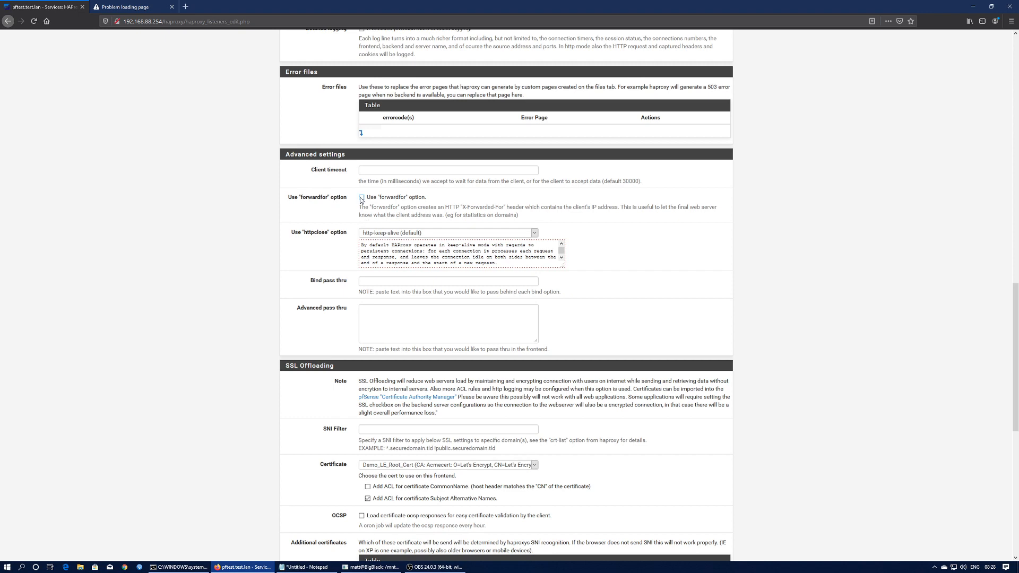
left_click(362, 199)
scroll(313, 254, "down", 3)
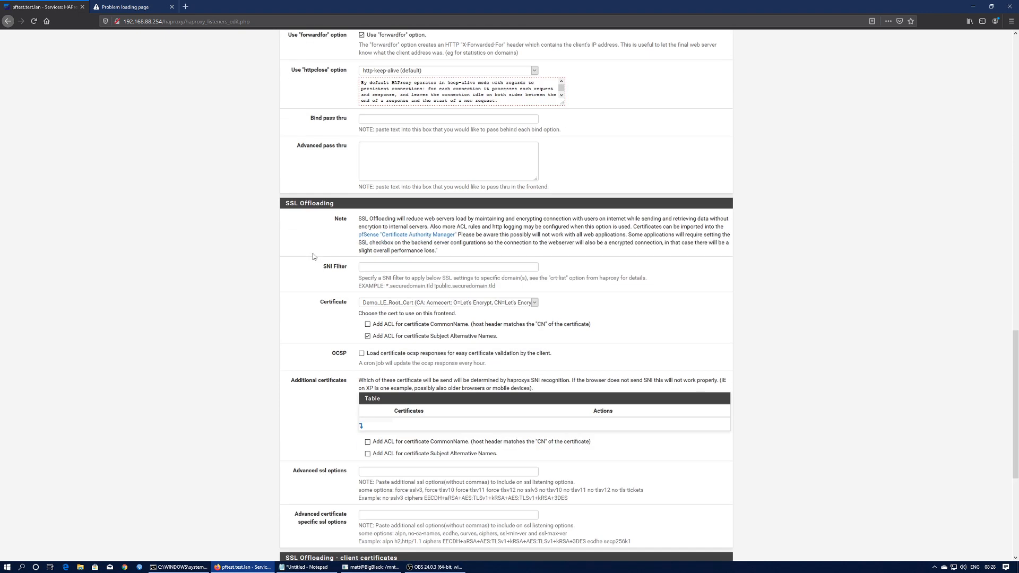
left_click(512, 303)
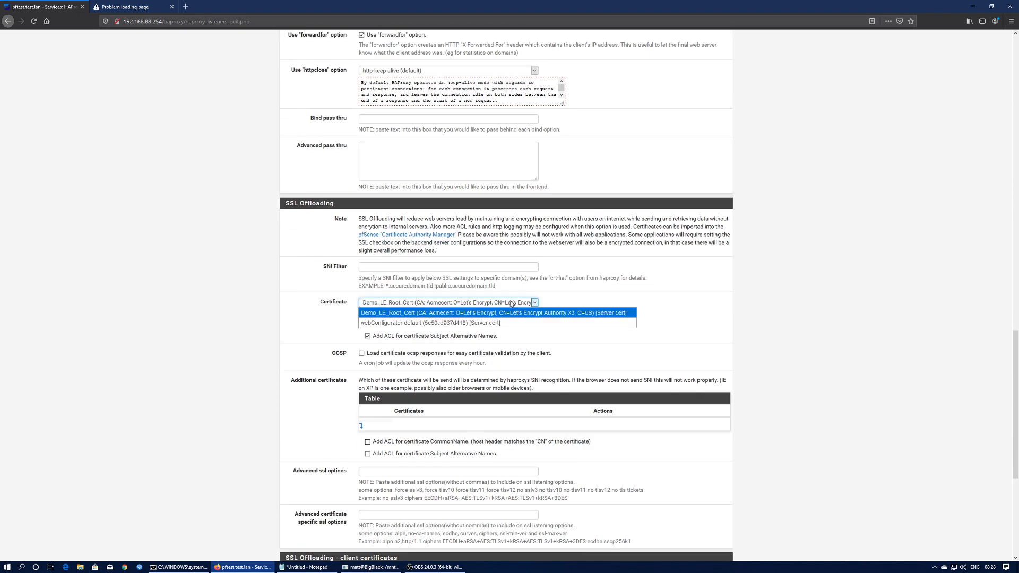
left_click(402, 313)
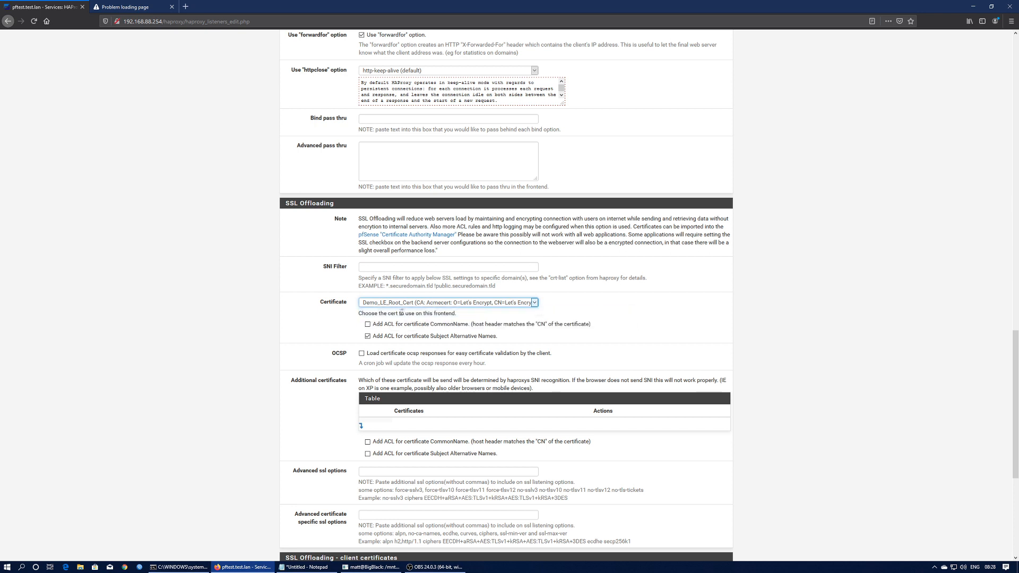
left_click(368, 325)
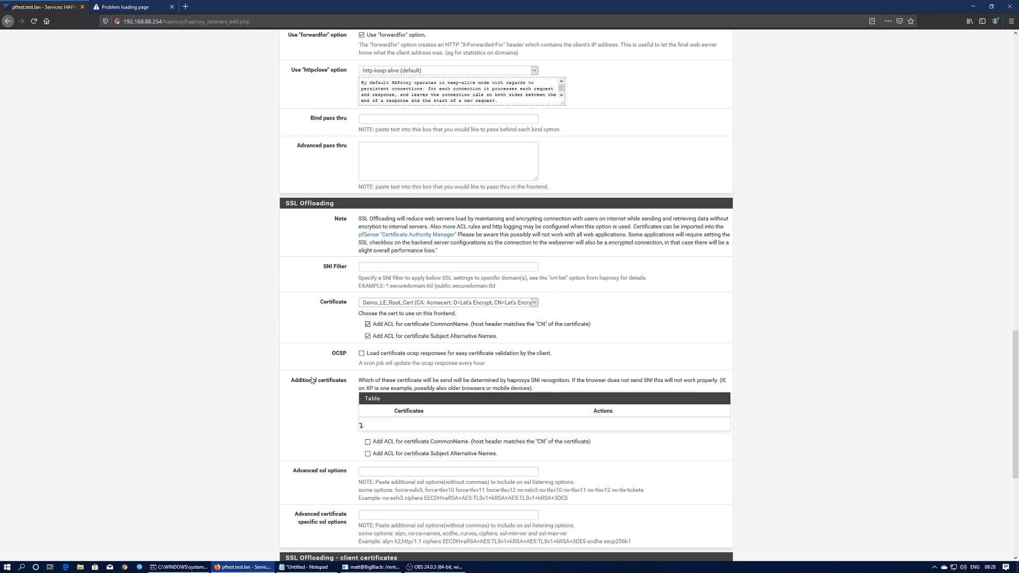
scroll(312, 380, "down", 4)
scroll(312, 380, "down", 1)
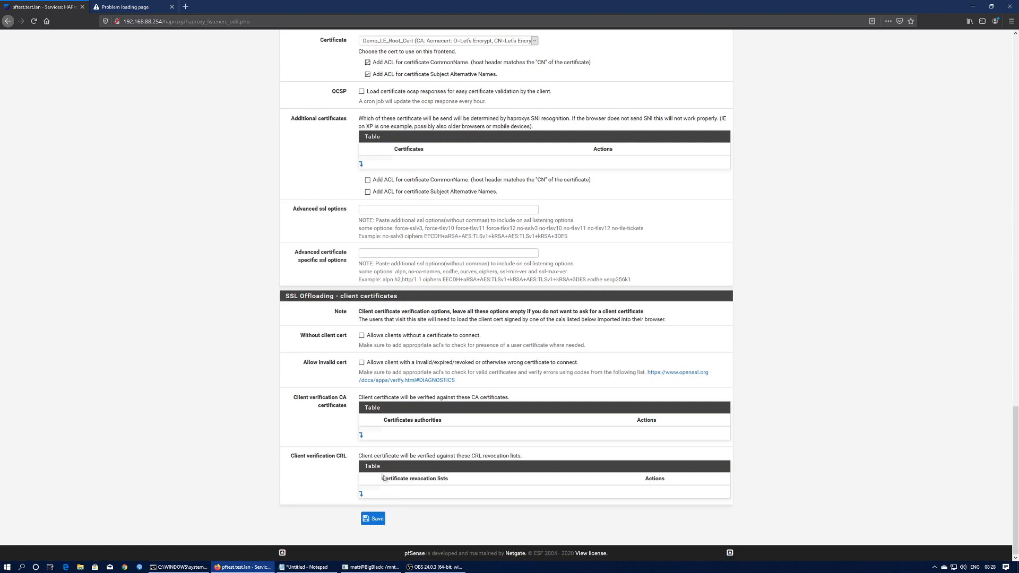
left_click(372, 519)
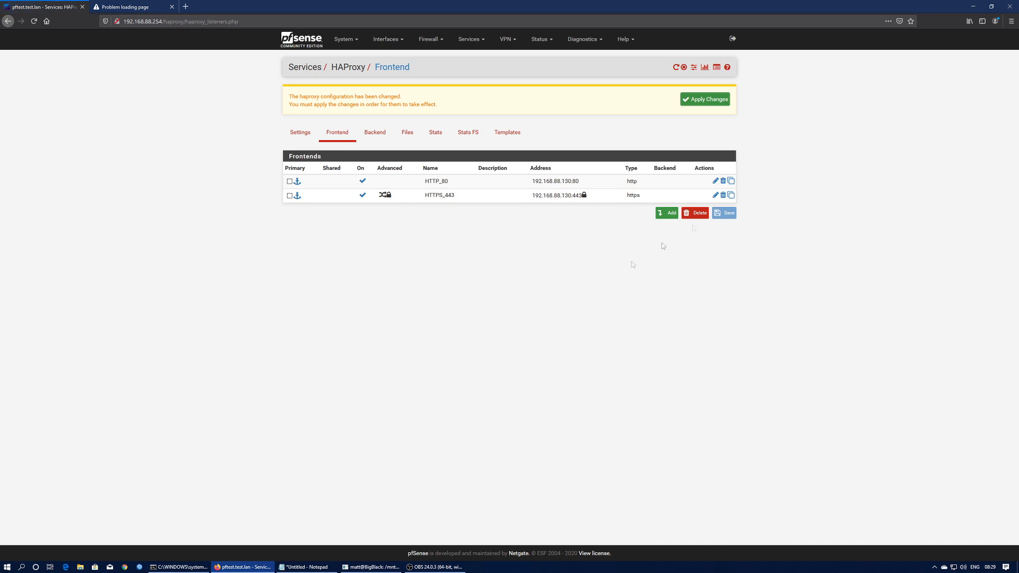
- Apply the pending HAProxy changes and reopen the HTTPS_443 frontend for editing
left_click(683, 101)
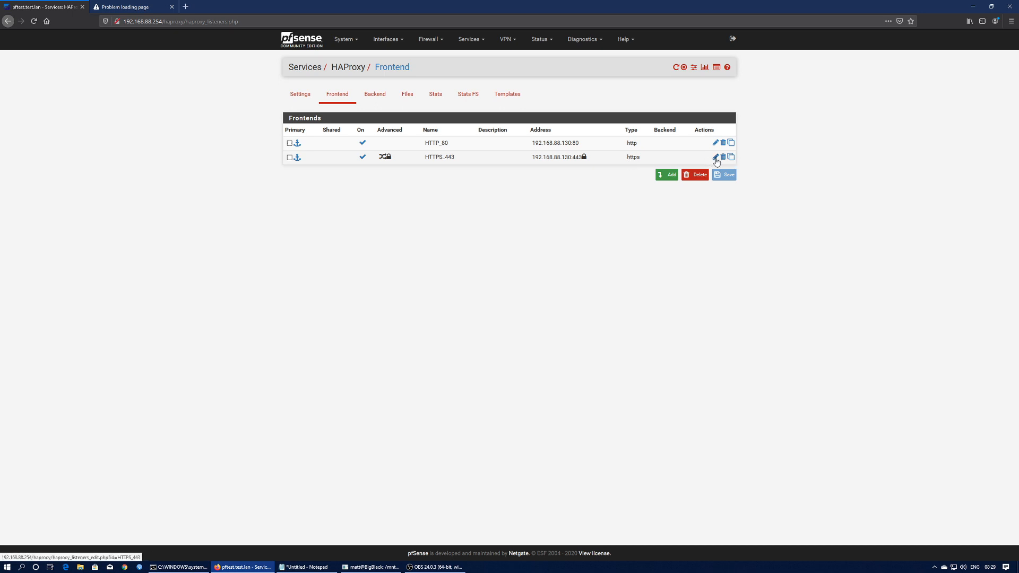
left_click(376, 96)
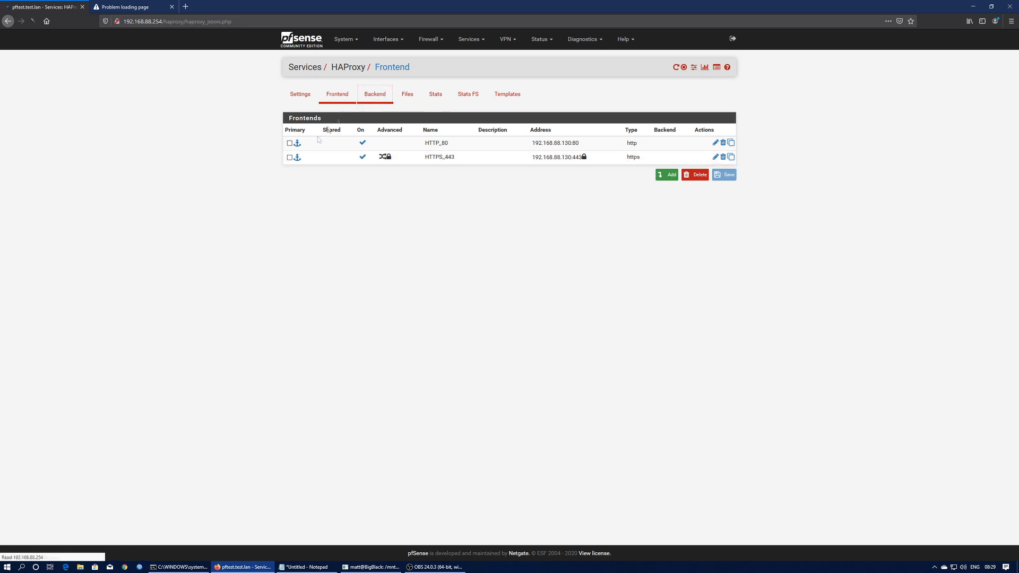
left_click(336, 93)
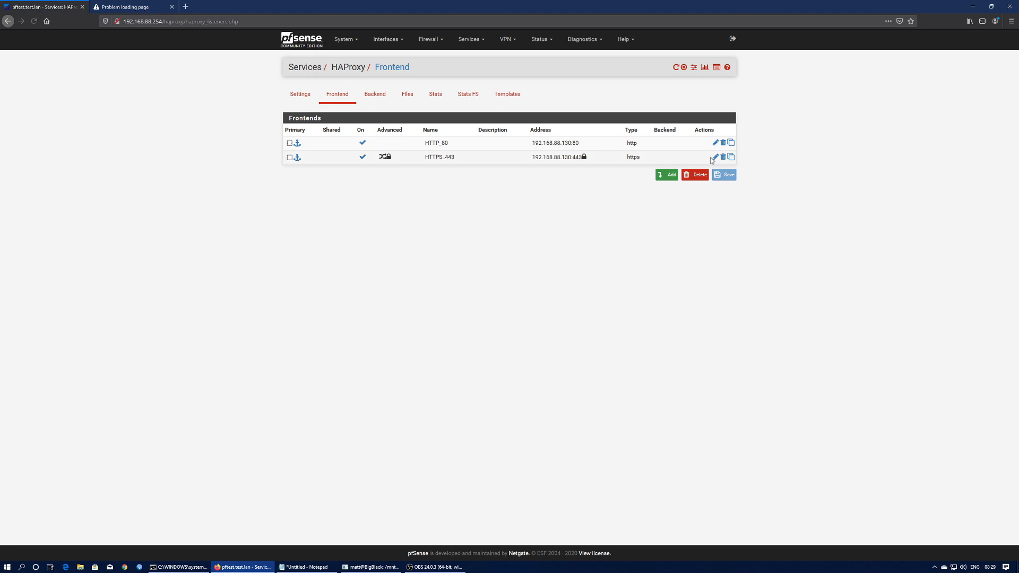
left_click(716, 158)
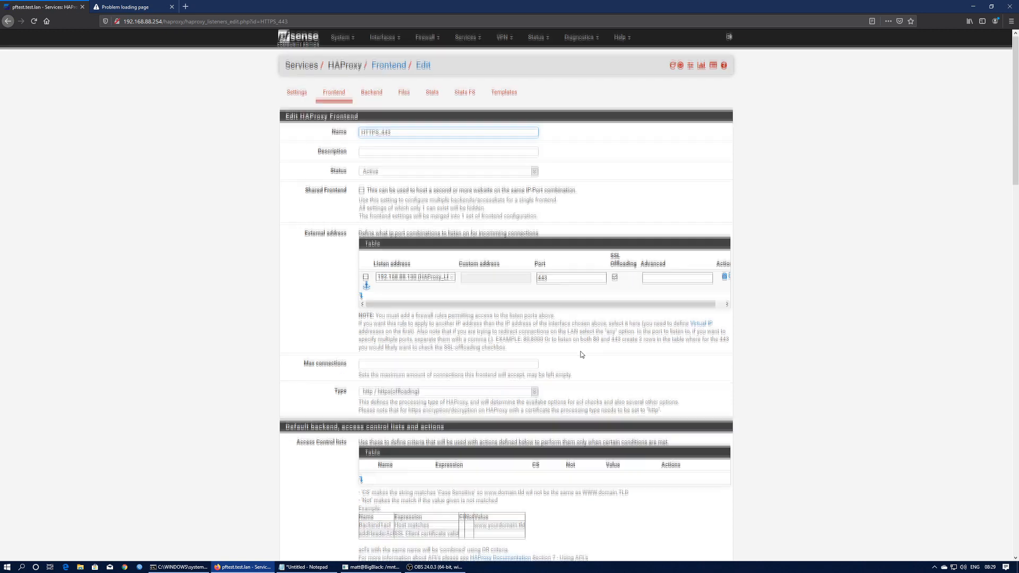
scroll(345, 305, "down", 3)
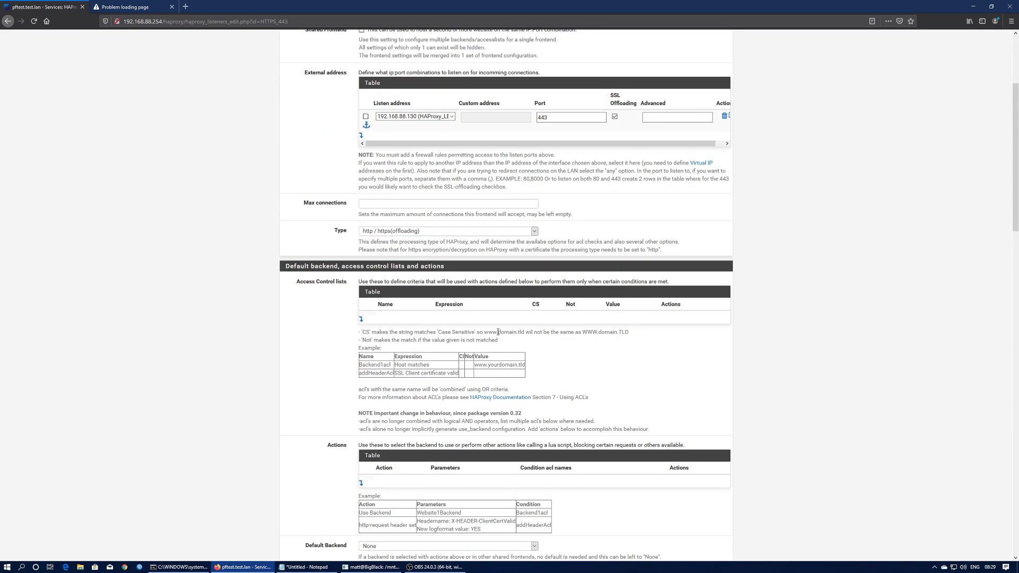
- Add an ACL named Web_Demo matching 'Host starts with' the site's hostname
left_click(361, 320)
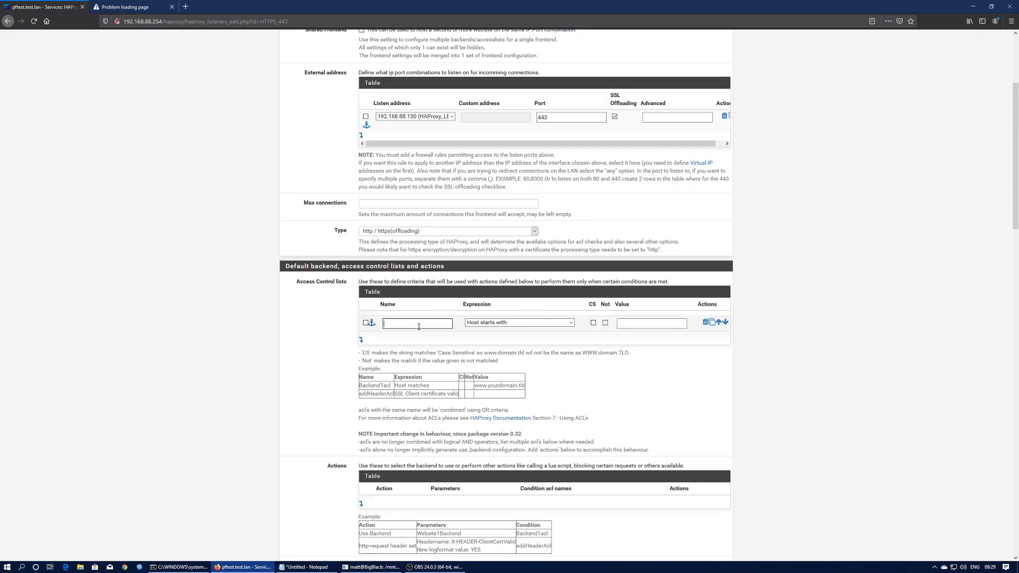
left_click(419, 327)
type("Web_Demo")
left_click(521, 323)
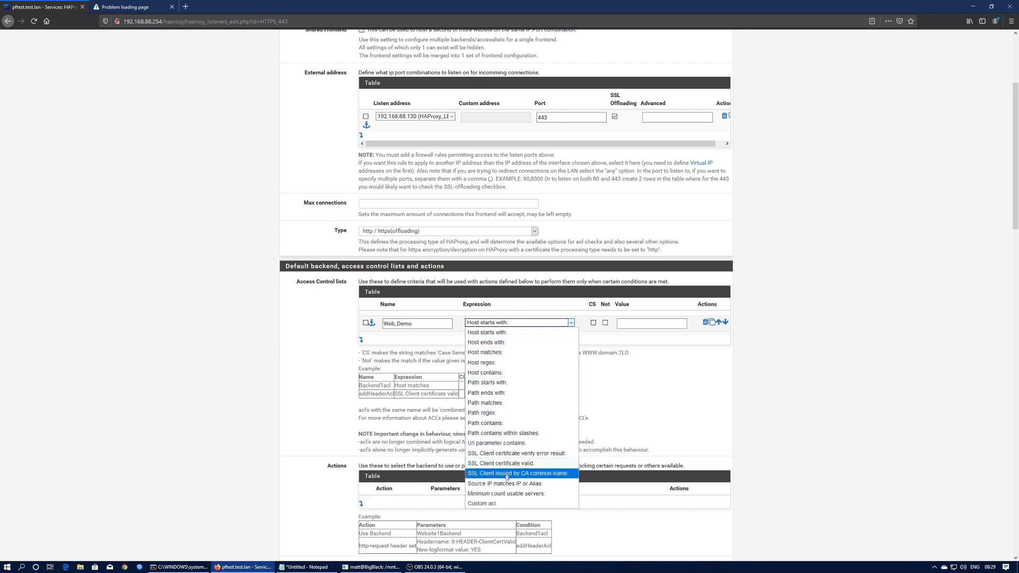
left_click(481, 333)
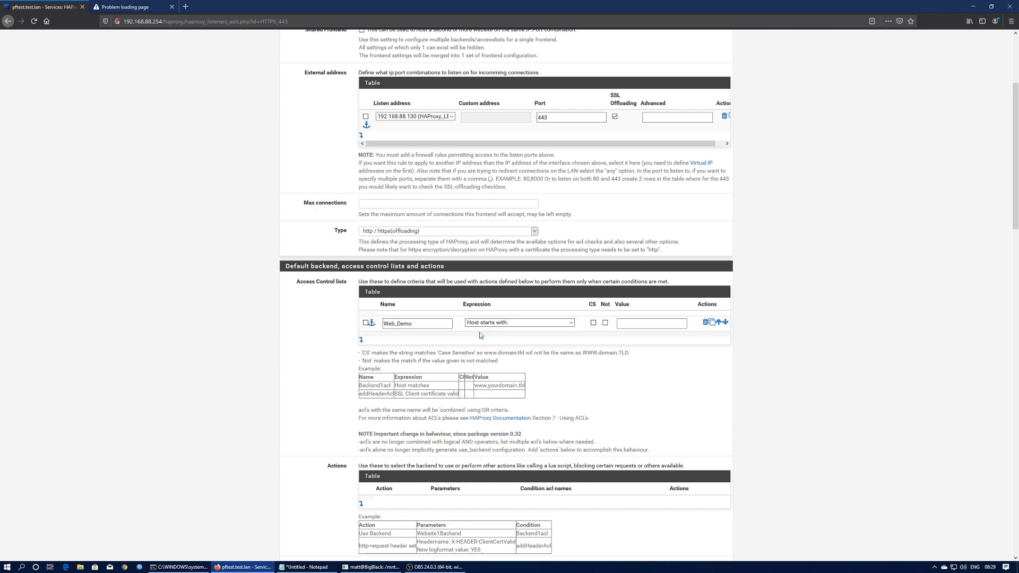
left_click(643, 324)
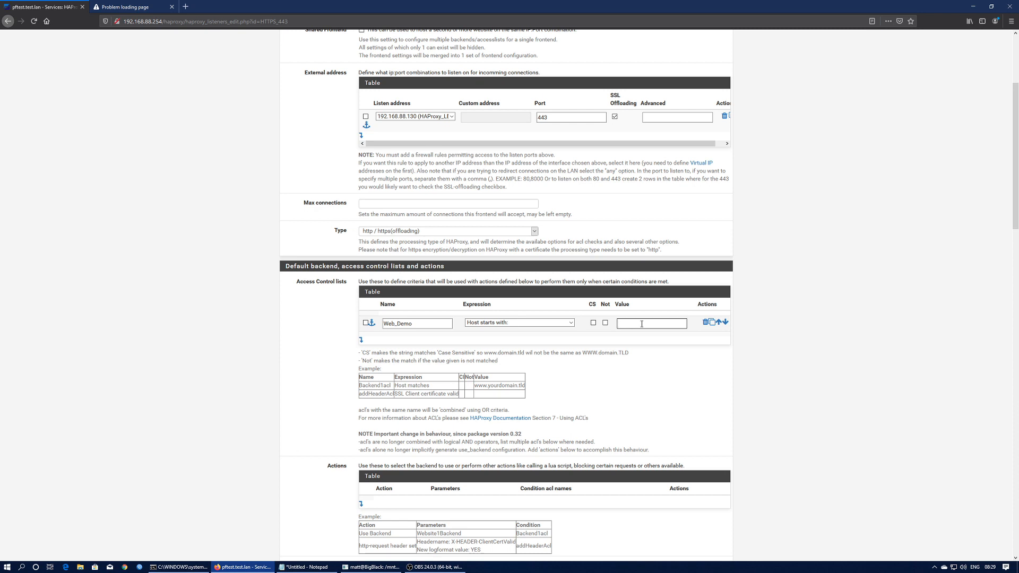
type("est.test.lan")
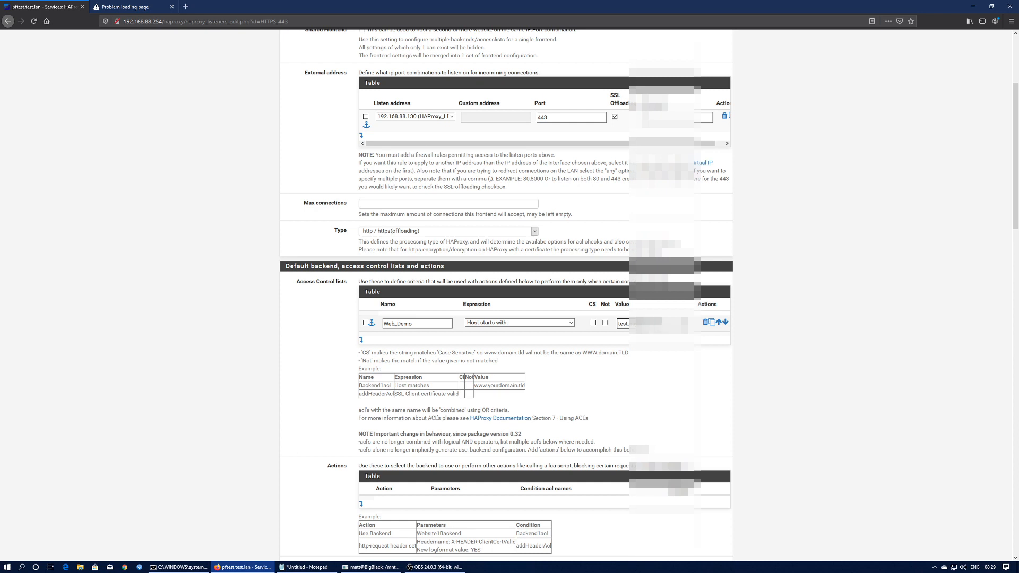
key("Tab")
key("Tab")
key("Tab")
key("Tab")
key("Tab")
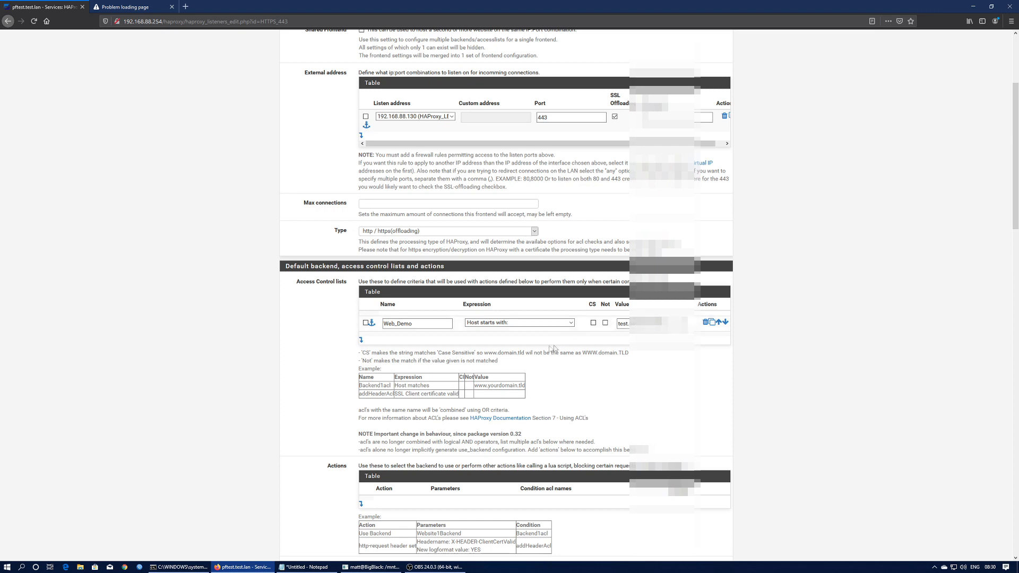
scroll(580, 380, "down", 3)
- Add a Use Backend action to Web_Demo, conditioned on the ACL named Web_Demo
left_click(363, 344)
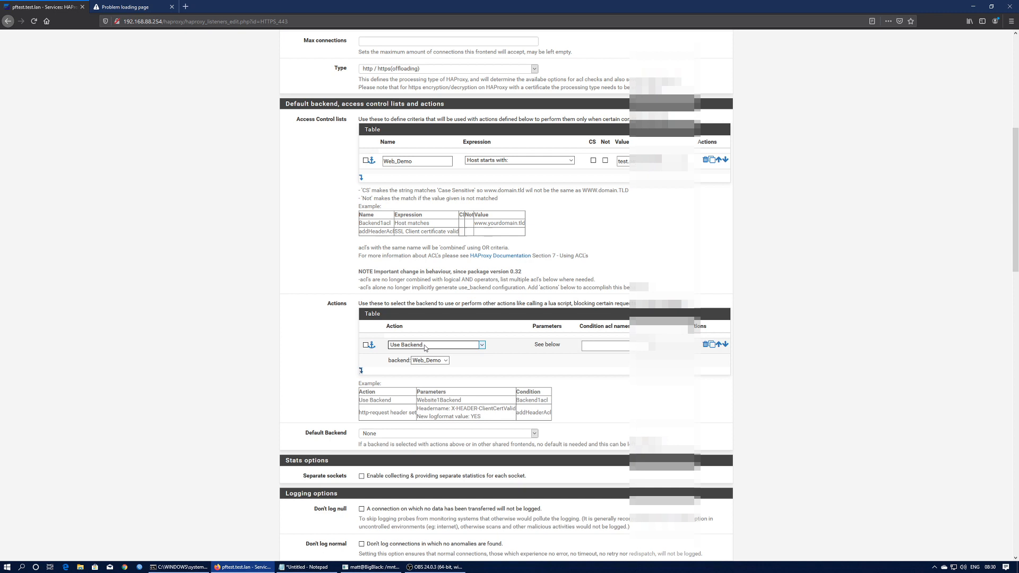
left_click(429, 361)
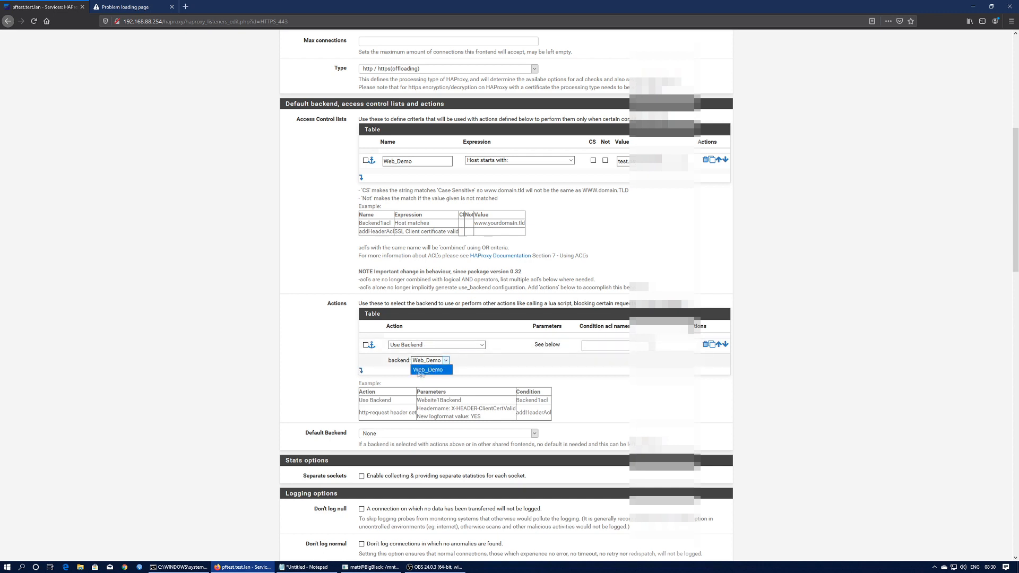
left_click(428, 370)
left_click(589, 346)
type("Web_Demo")
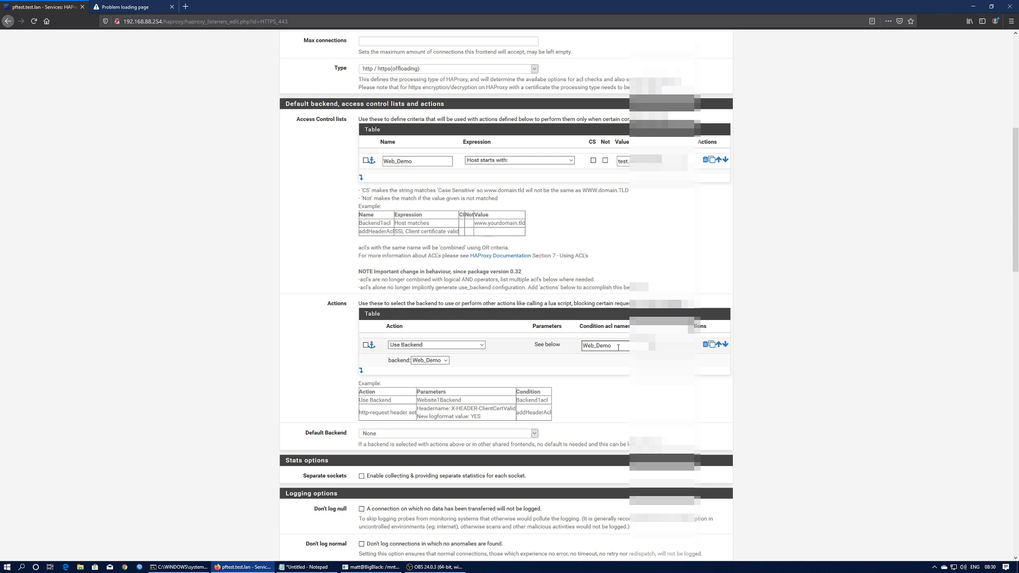
left_click_drag(619, 348, 582, 348)
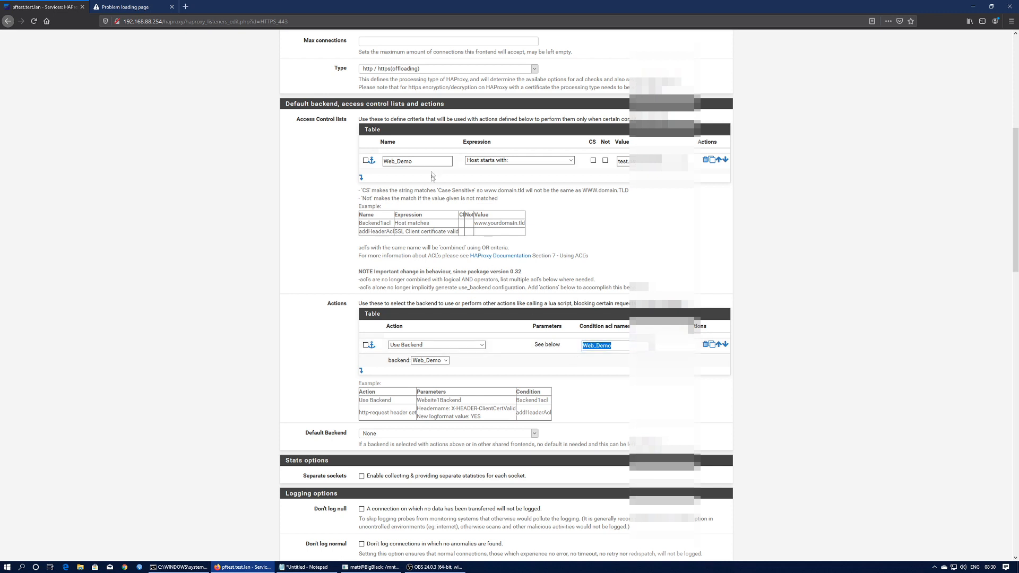
double_click(416, 161)
left_click(415, 162)
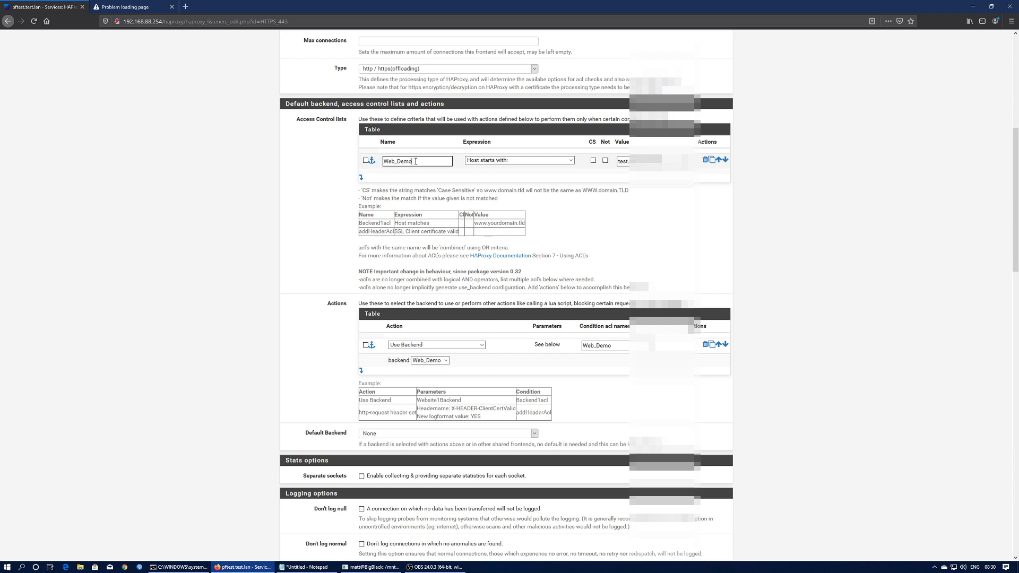
left_click(589, 348)
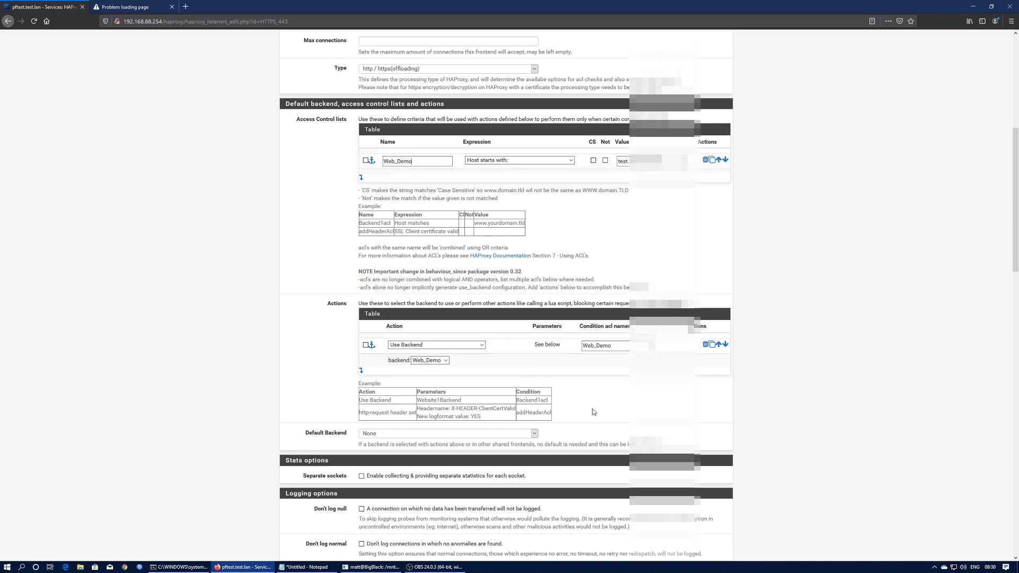
- Save the HTTPS_443 frontend and apply the HAProxy changes
scroll(439, 415, "down", 20)
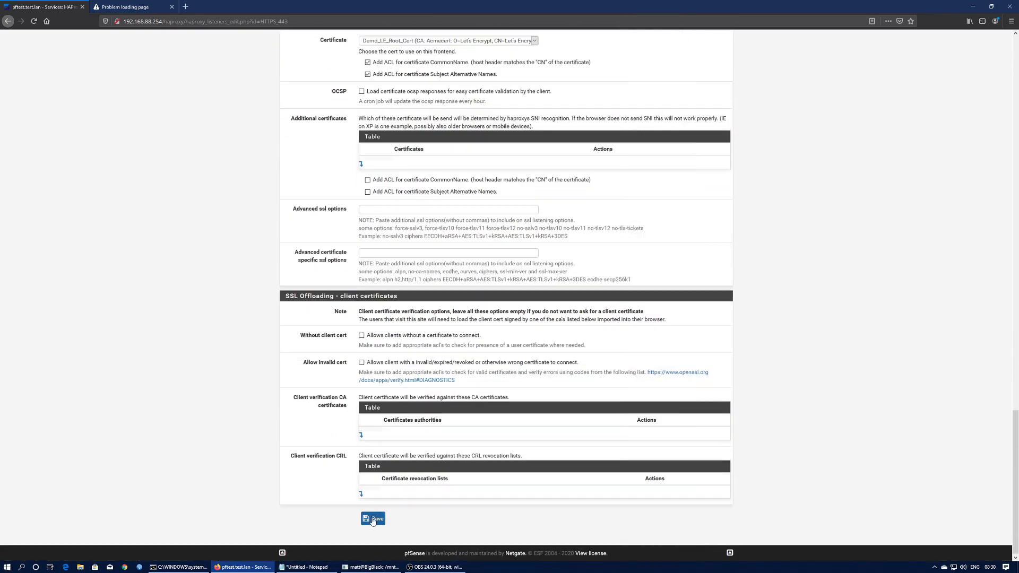
left_click(373, 533)
left_click(693, 100)
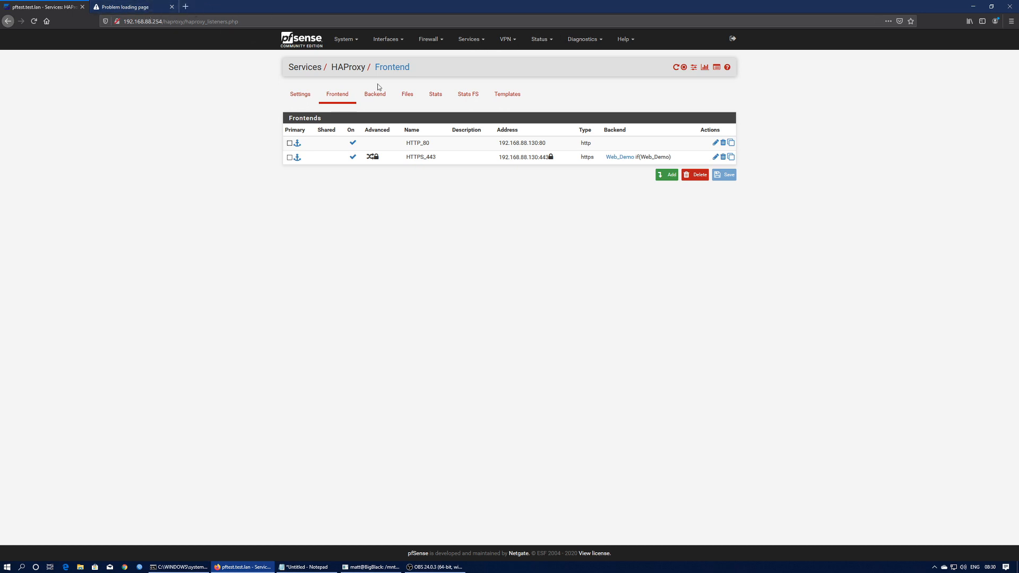
- Save a WAN port forward sending HTTP to 192.168.88.130 port HTTP, then begin another rule
left_click(440, 41)
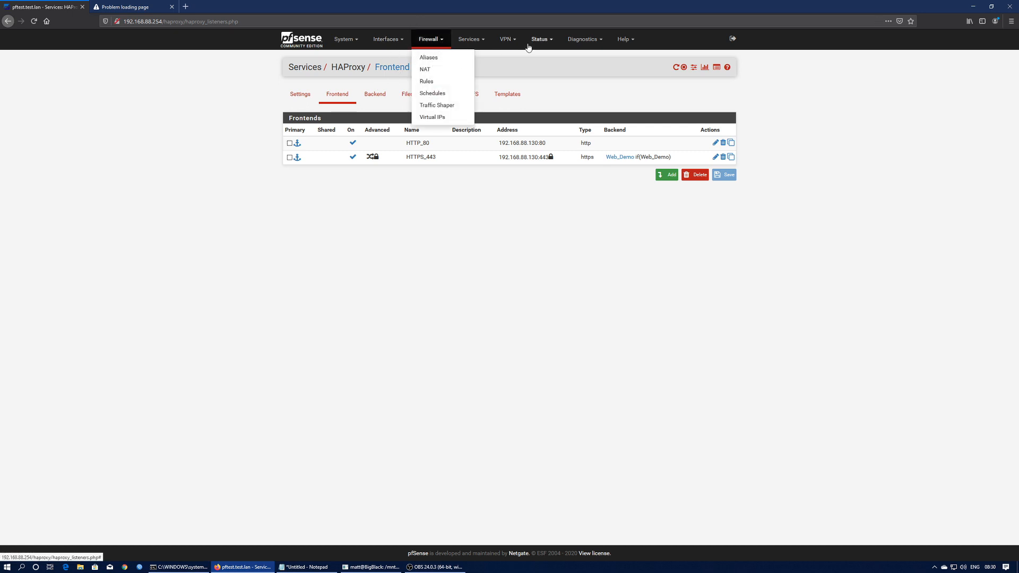
left_click(426, 70)
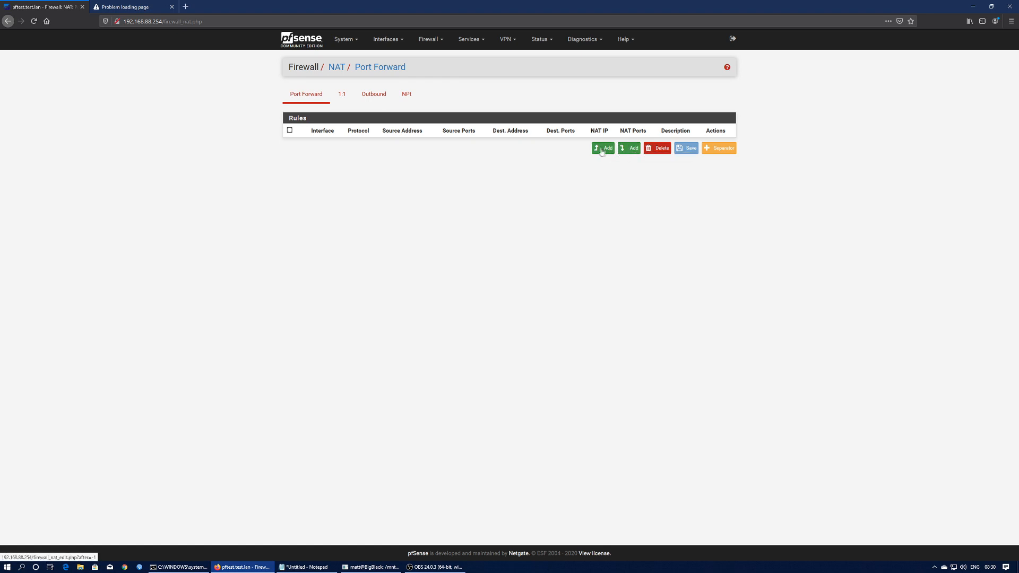
left_click(607, 150)
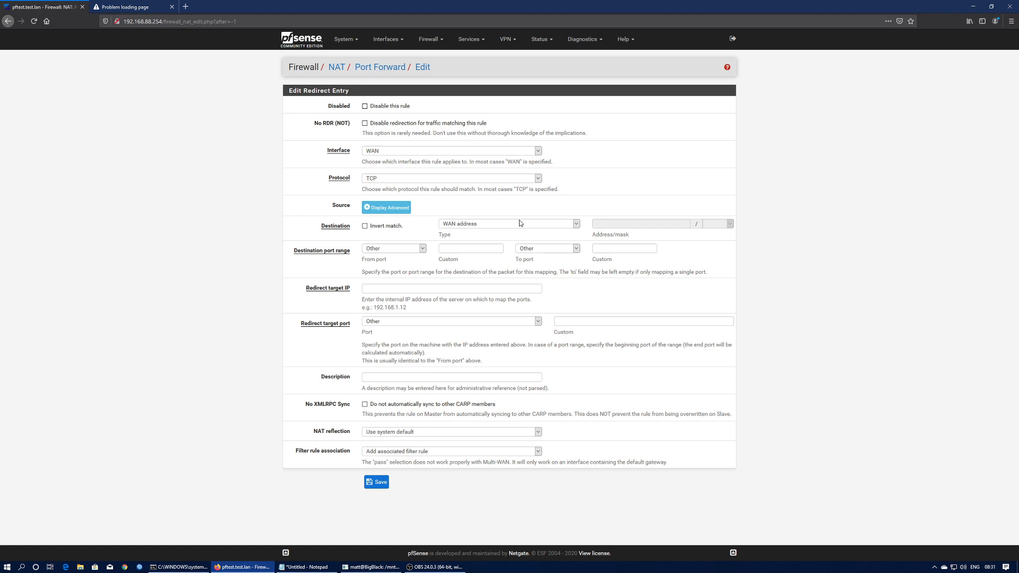
left_click(401, 250)
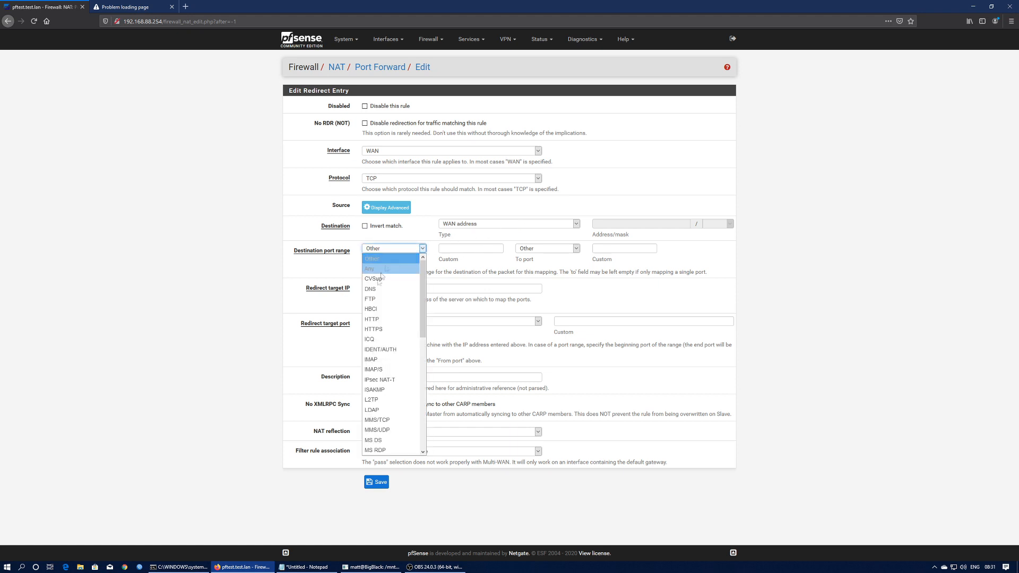
left_click(382, 320)
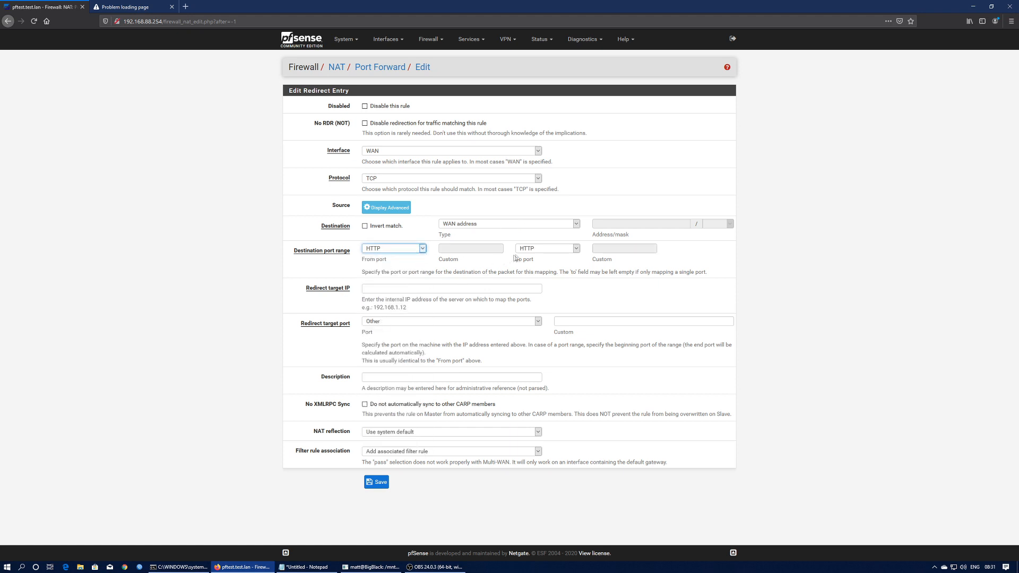
left_click(389, 291)
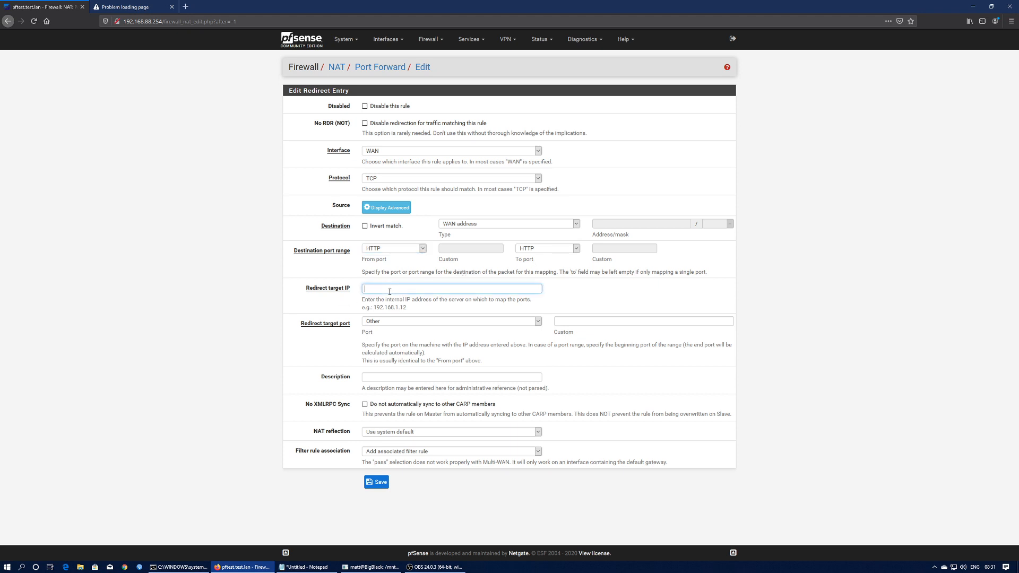
type("192.168.88.130")
left_click(457, 321)
left_click(370, 382)
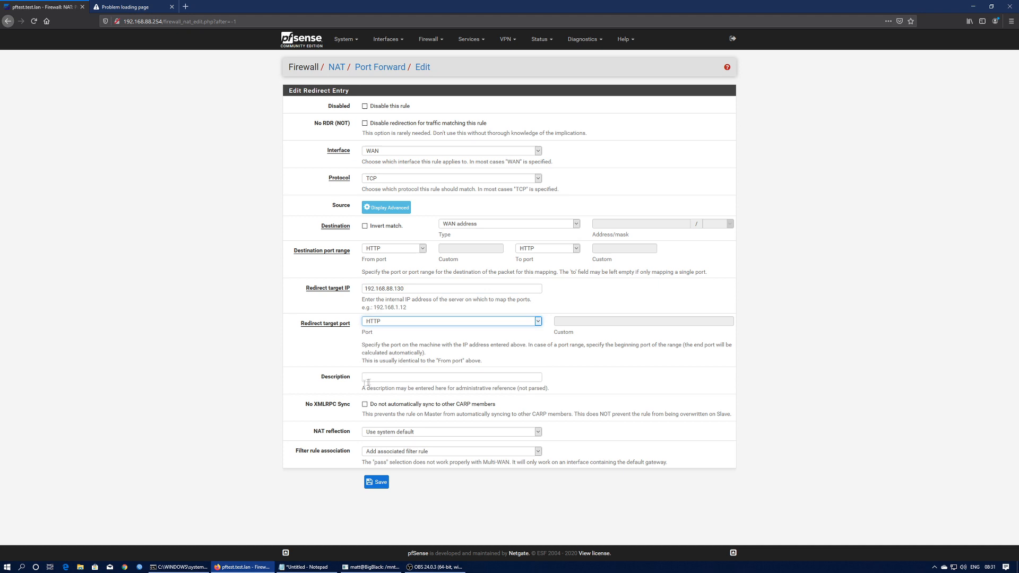
left_click(375, 483)
left_click(606, 201)
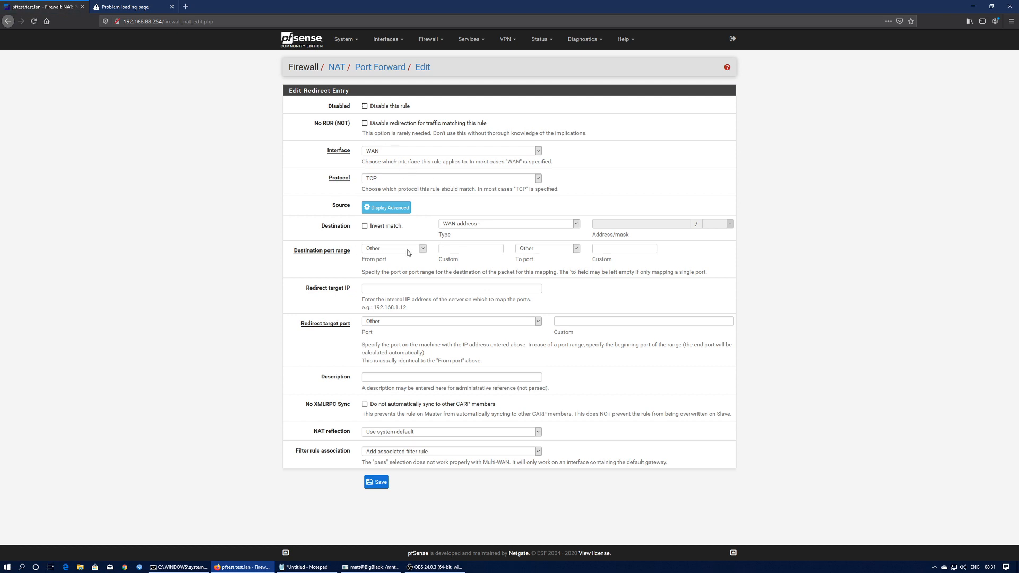
- Save the second rule forwarding HTTPS to 192.168.88.130 on port HTTPS
left_click(390, 249)
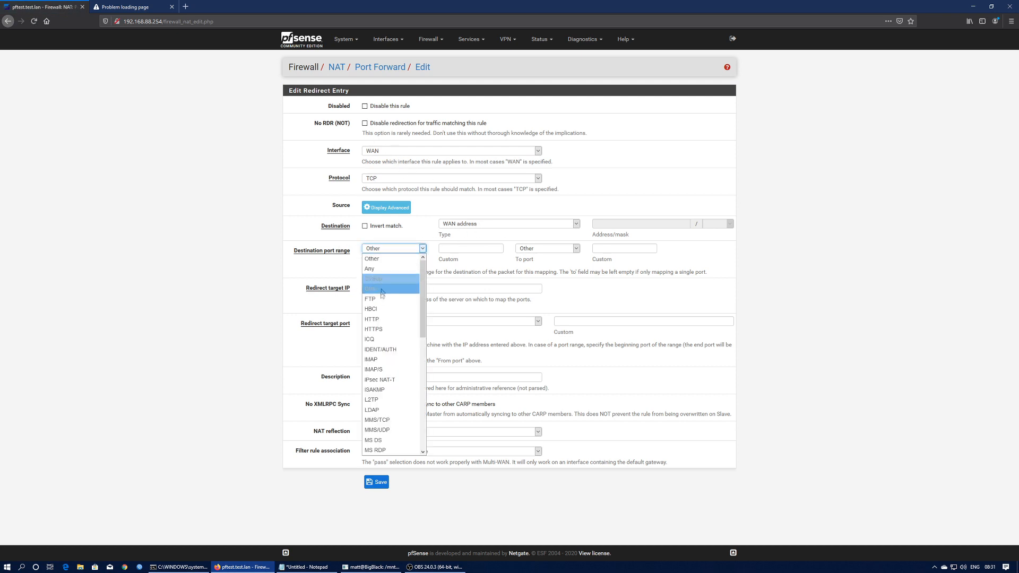
left_click(377, 330)
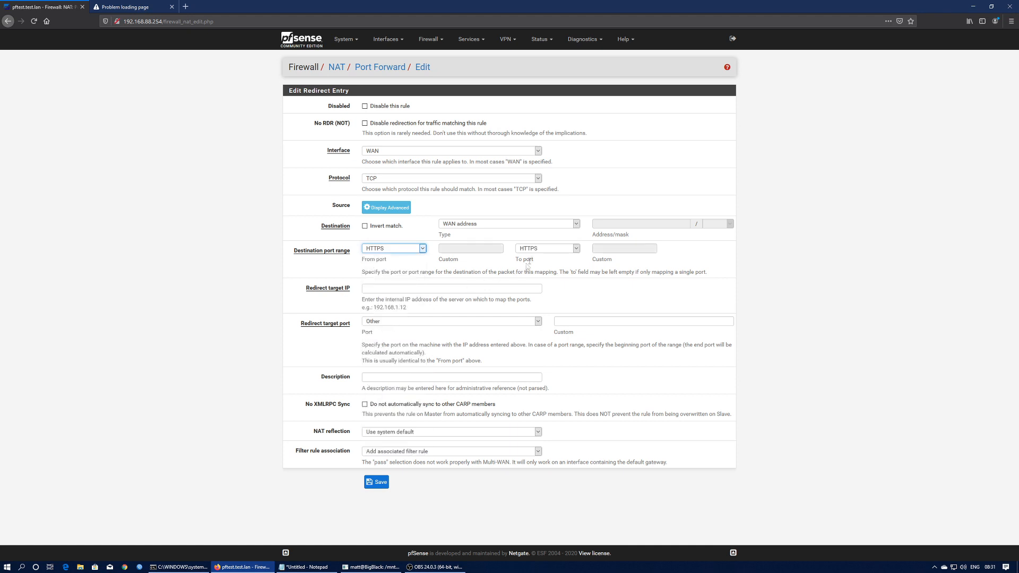
left_click(380, 291)
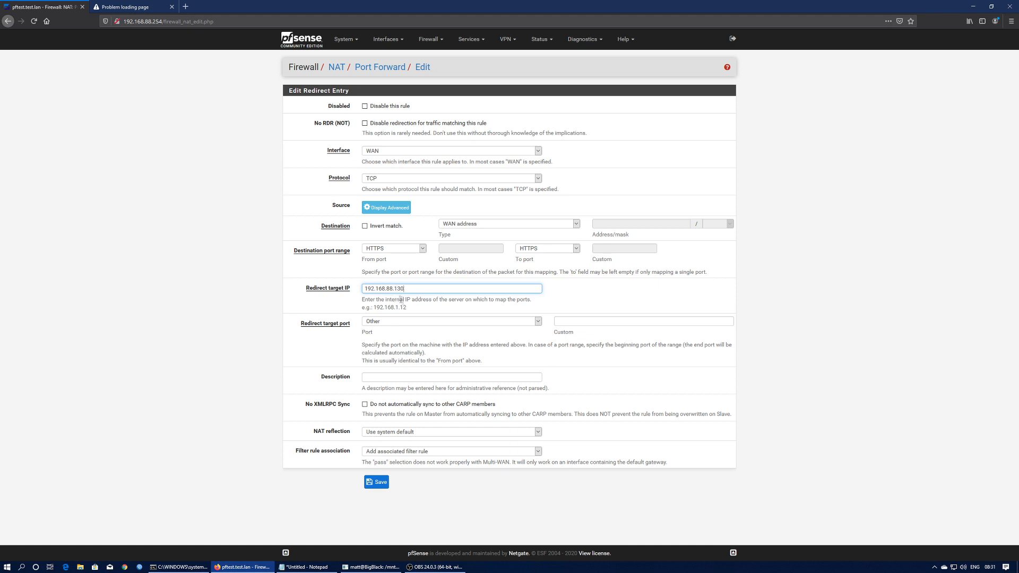
left_click(408, 323)
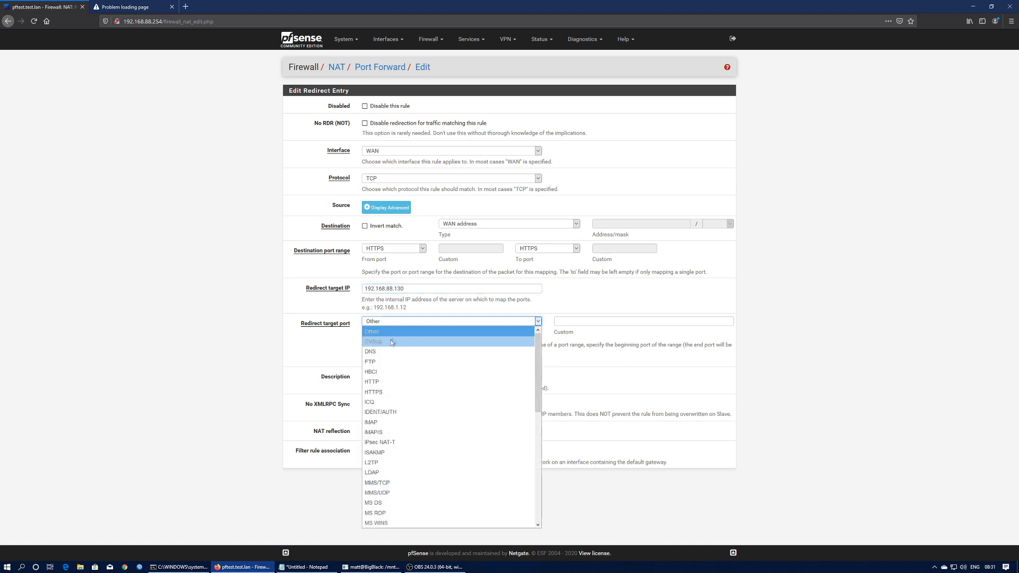
left_click(385, 383)
left_click(381, 486)
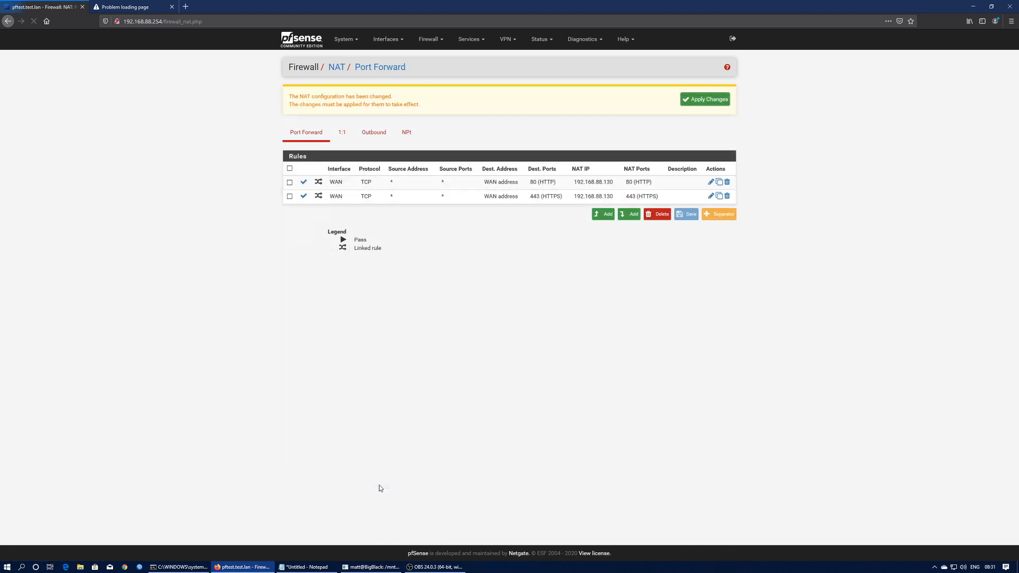
- Apply the NAT configuration so both port forwards take effect
left_click(711, 102)
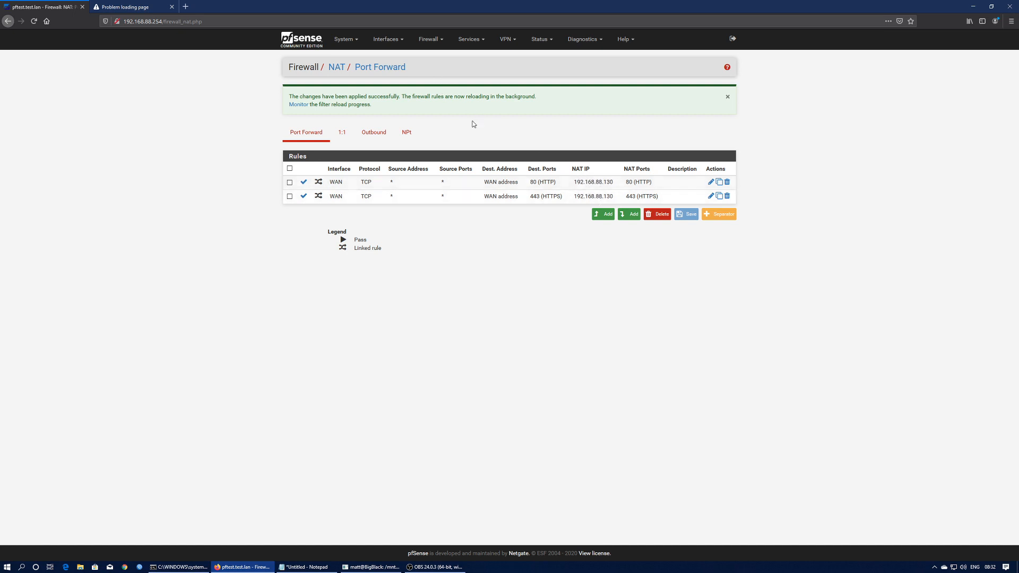
- Review the Web_Demo backend in HAProxy, then return to the frontends list with HTTP_80 and HTTPS_443
left_click(468, 41)
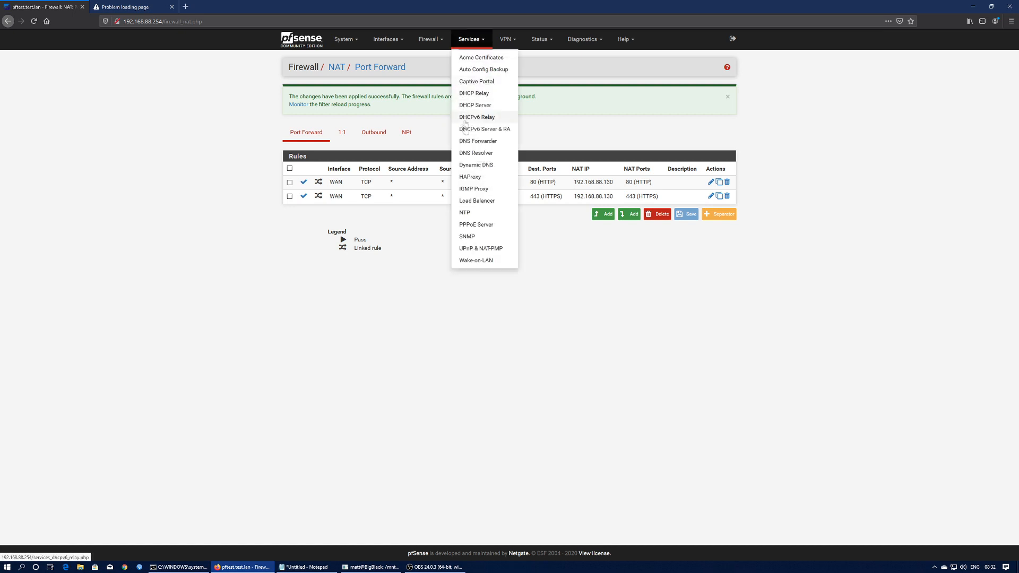
left_click(470, 177)
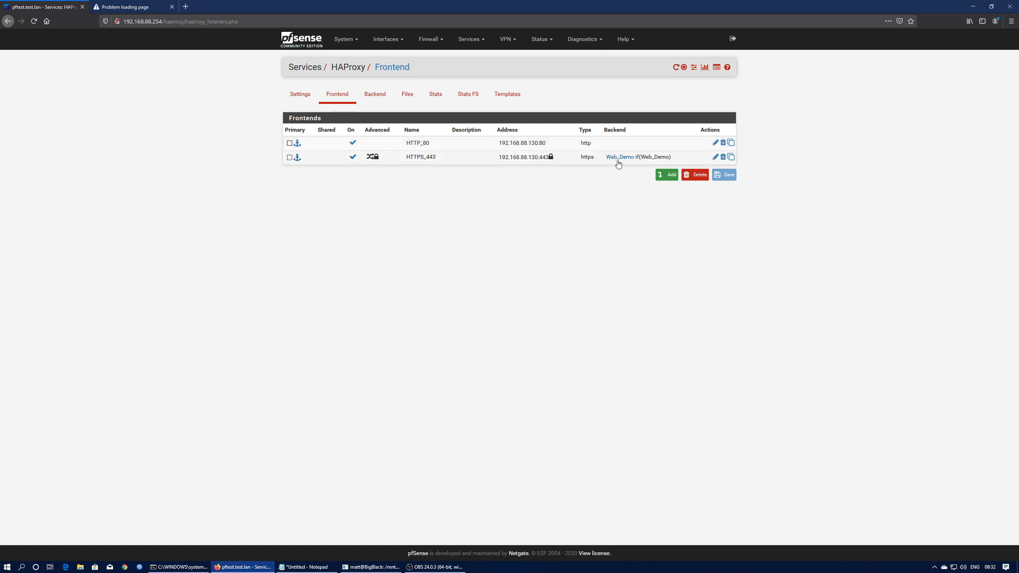
mouse_move(618, 161)
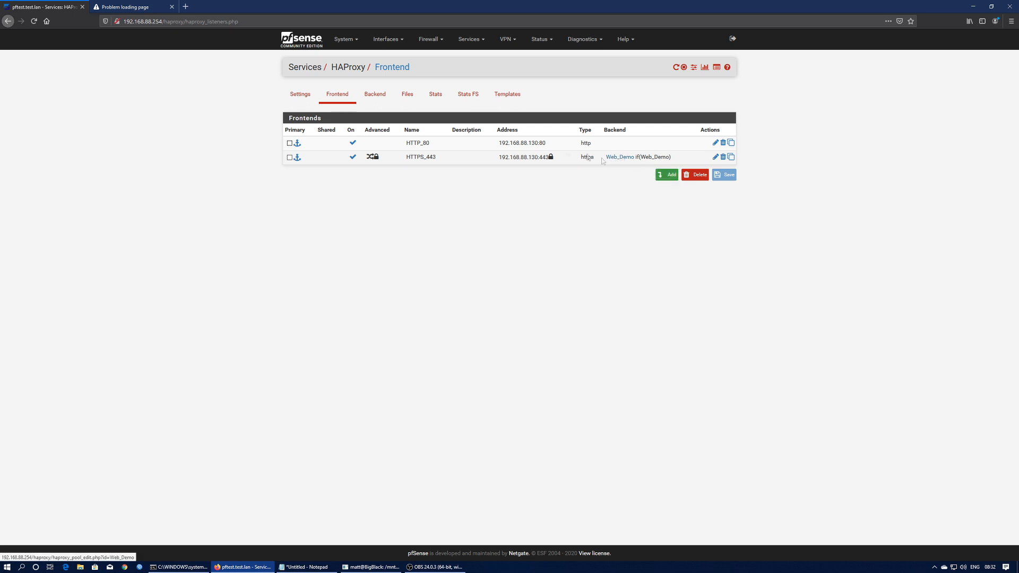
left_click(375, 94)
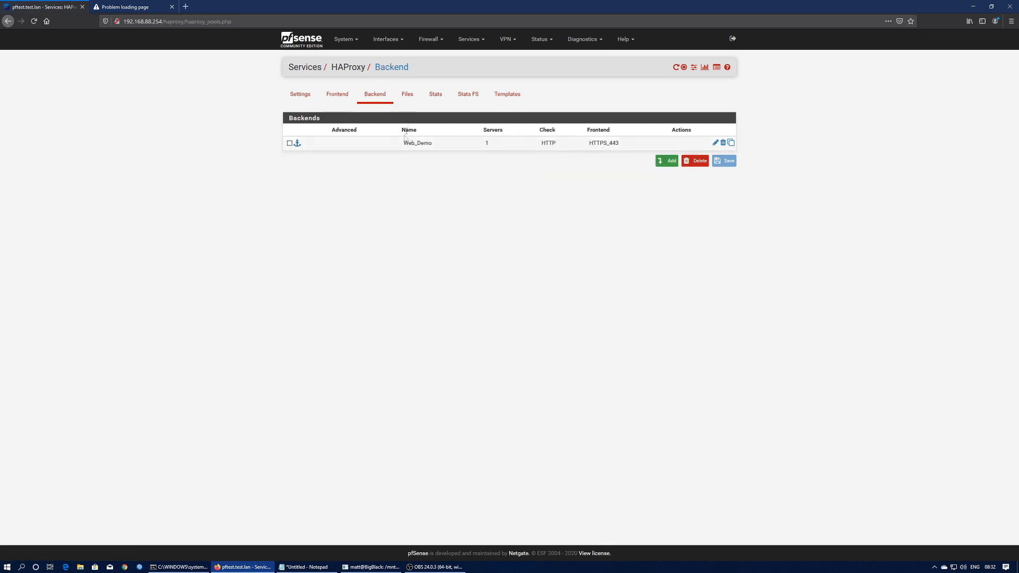
left_click(128, 7)
left_click(33, 9)
left_click(336, 96)
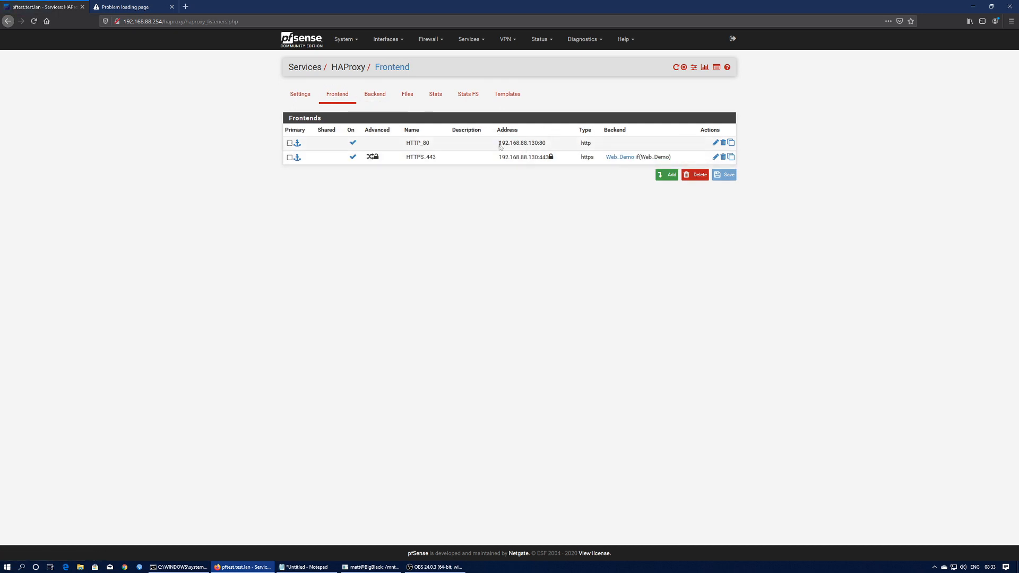
- Copy the frontend address 192.168.88.130 and go to the DNS Resolver settings
left_click_drag(500, 144, 536, 144)
right_click(531, 144)
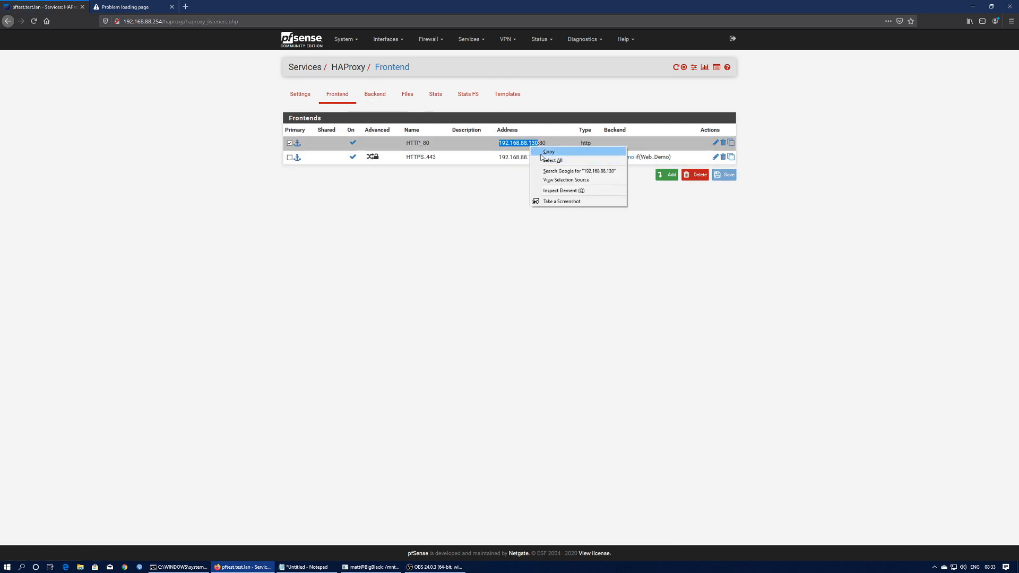
left_click(544, 151)
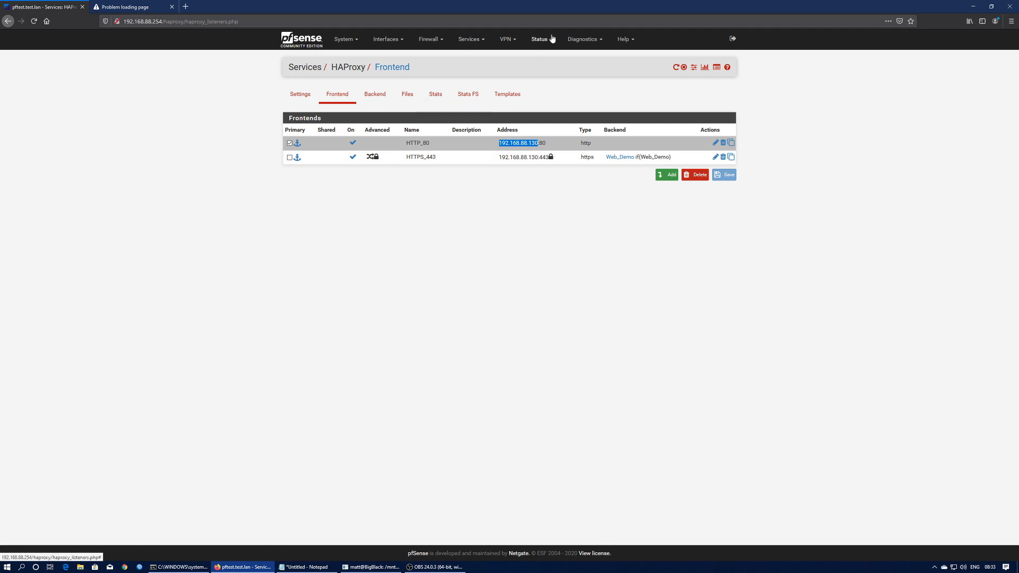
left_click(474, 41)
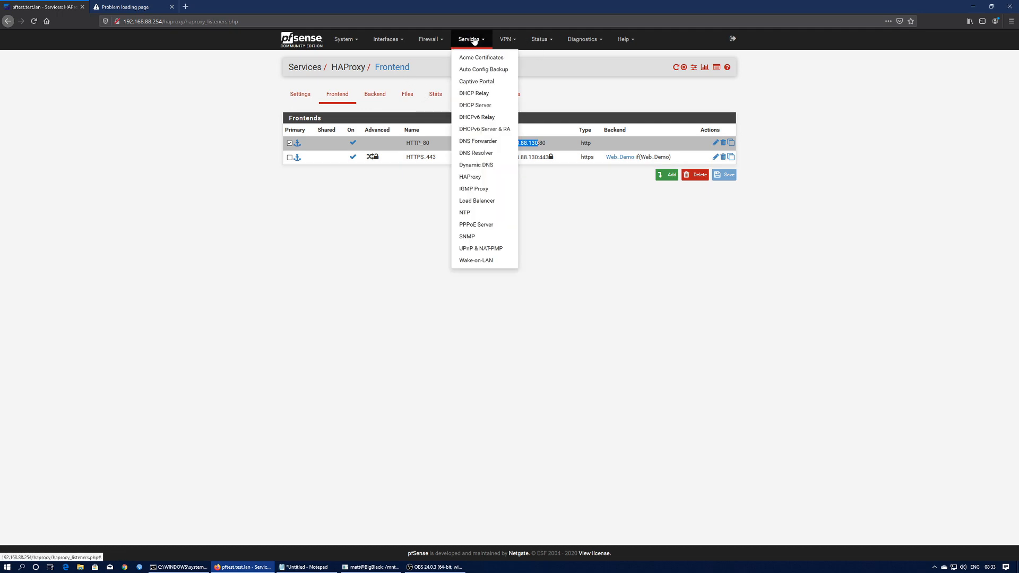
left_click(476, 154)
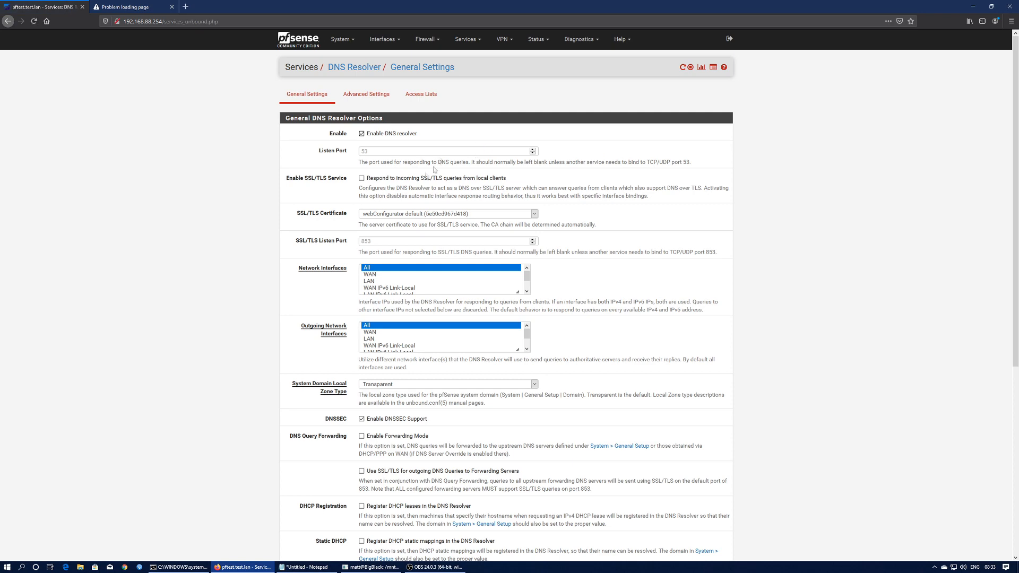
- Stop the running ping in the command window, clear it with cls, and return to the browser
left_click(198, 567)
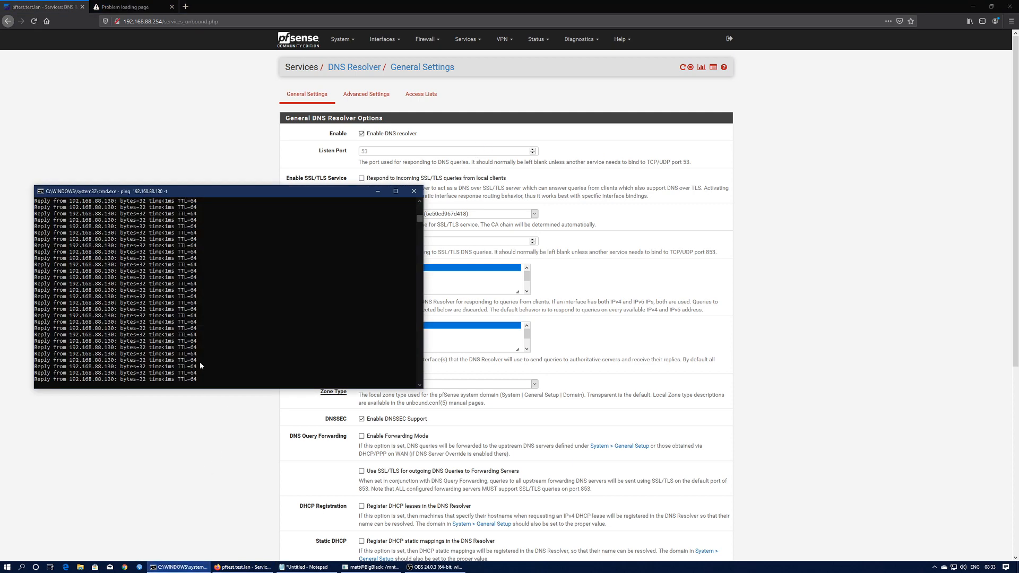
key("ctrl+c")
type("cls")
key("Return")
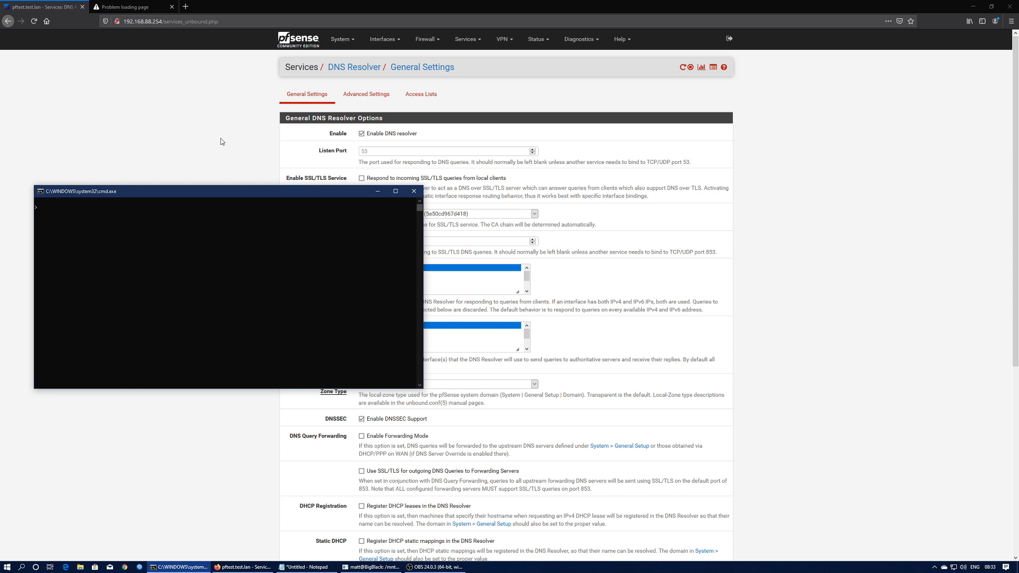
left_click(423, 4)
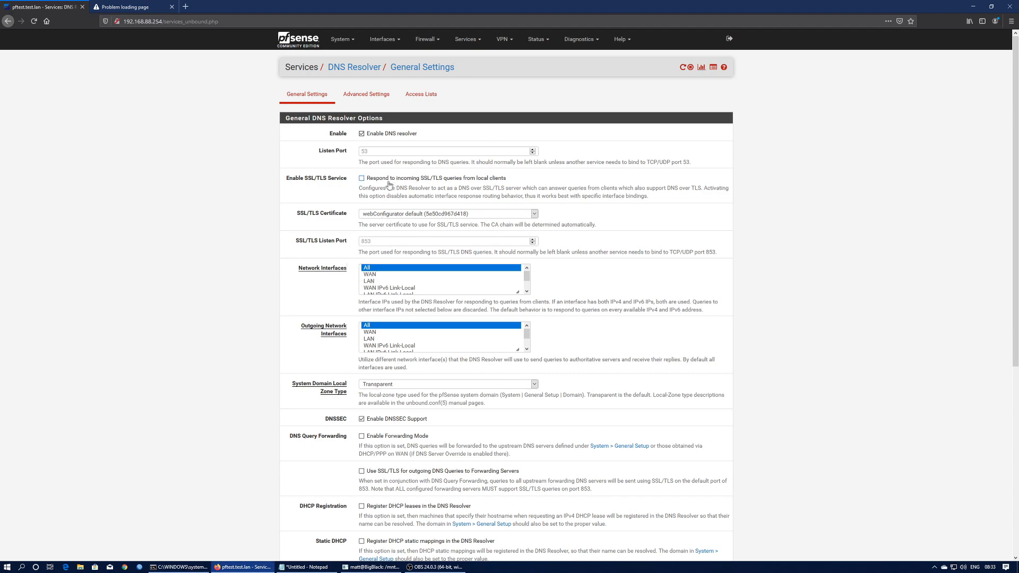
- Save a host override for host 'test', domain 'test.lanlocal', pointing to 192.168.88.130
scroll(329, 226, "down", 5)
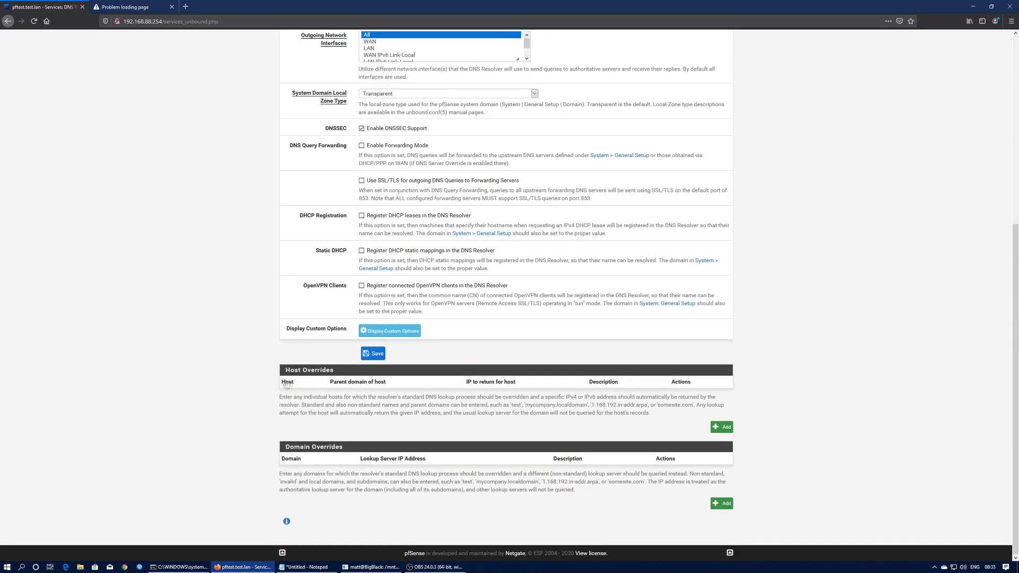
left_click(722, 427)
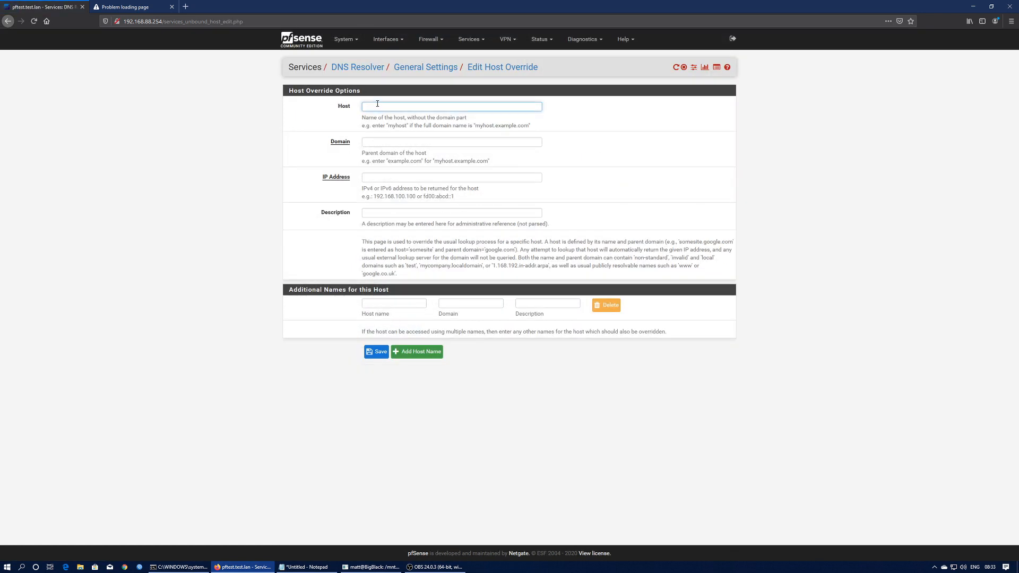
type("test")
key("Tab")
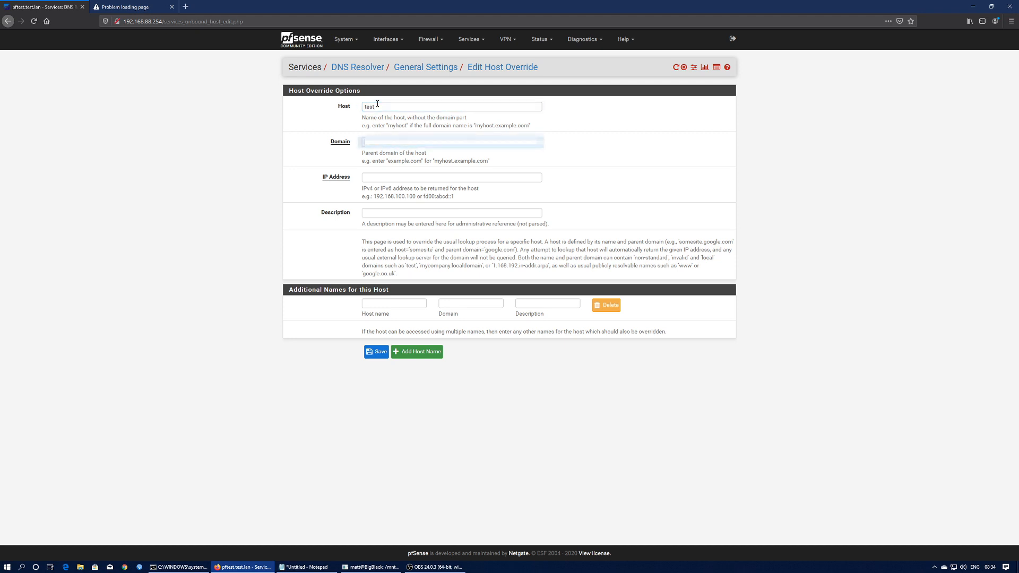
type("test.lanlocal")
left_click(389, 177)
key("ctrl+v")
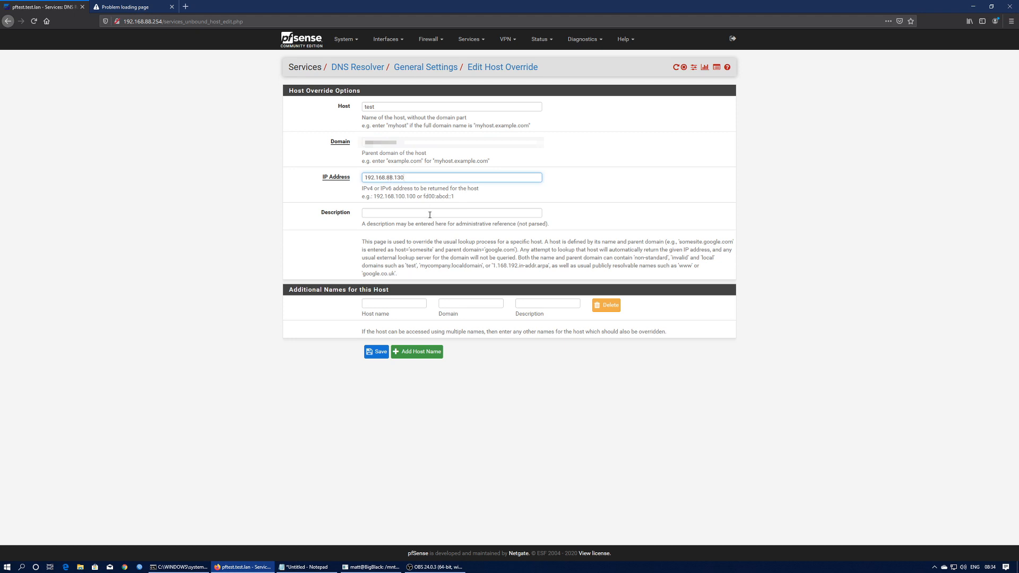
left_click(372, 354)
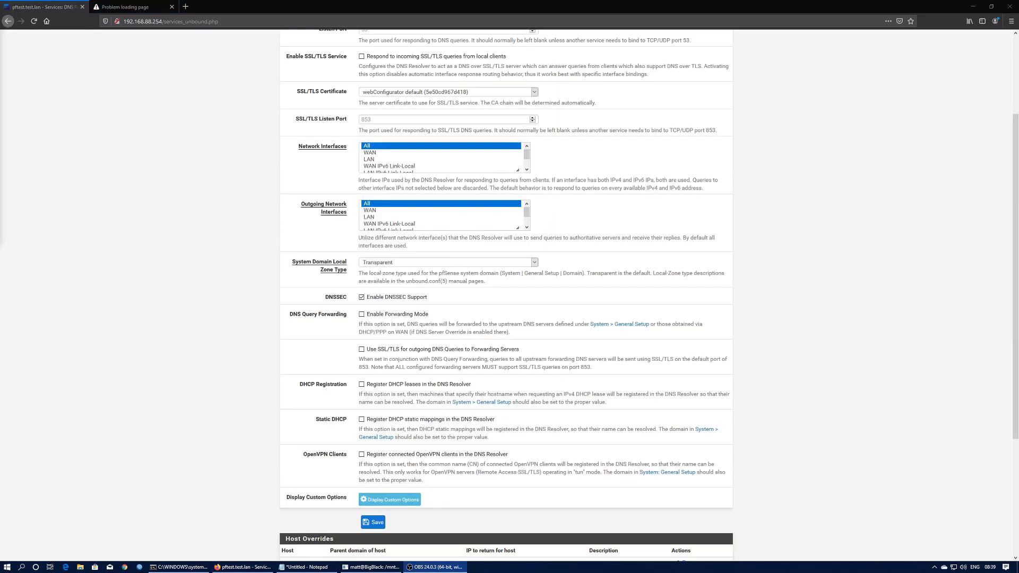
left_click(149, 8)
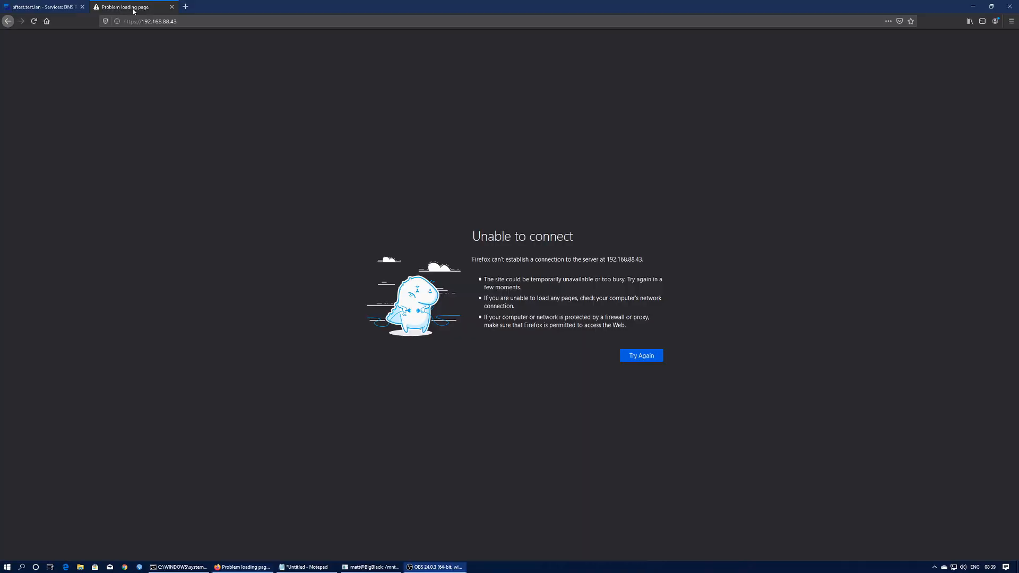
left_click(207, 23)
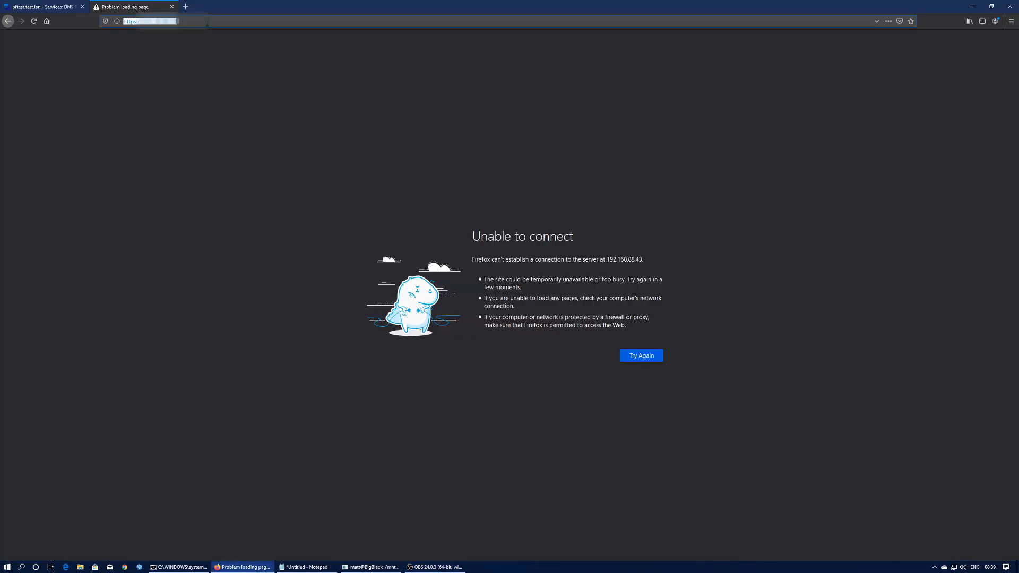
type("http://te")
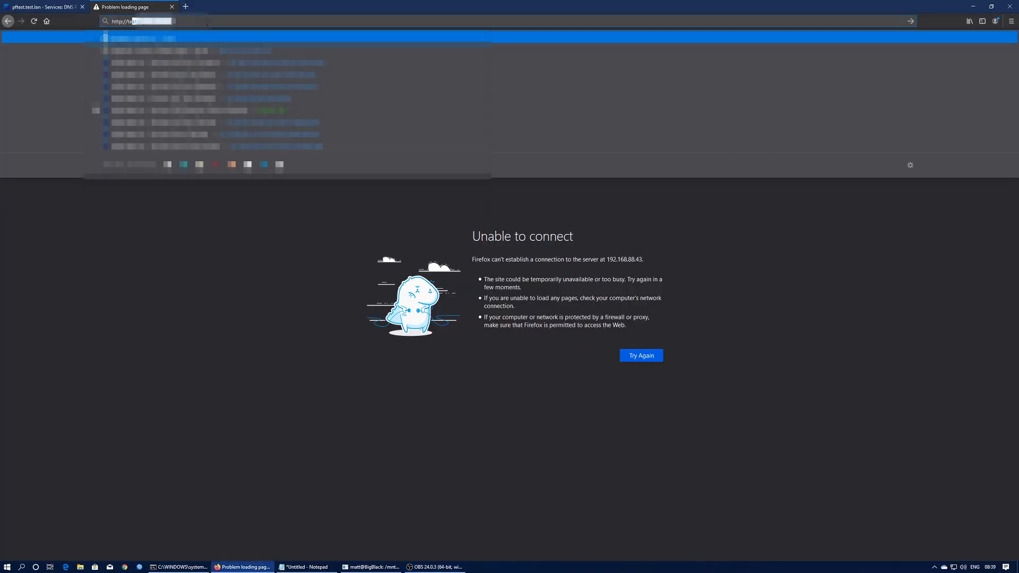
type("st.psy-ne")
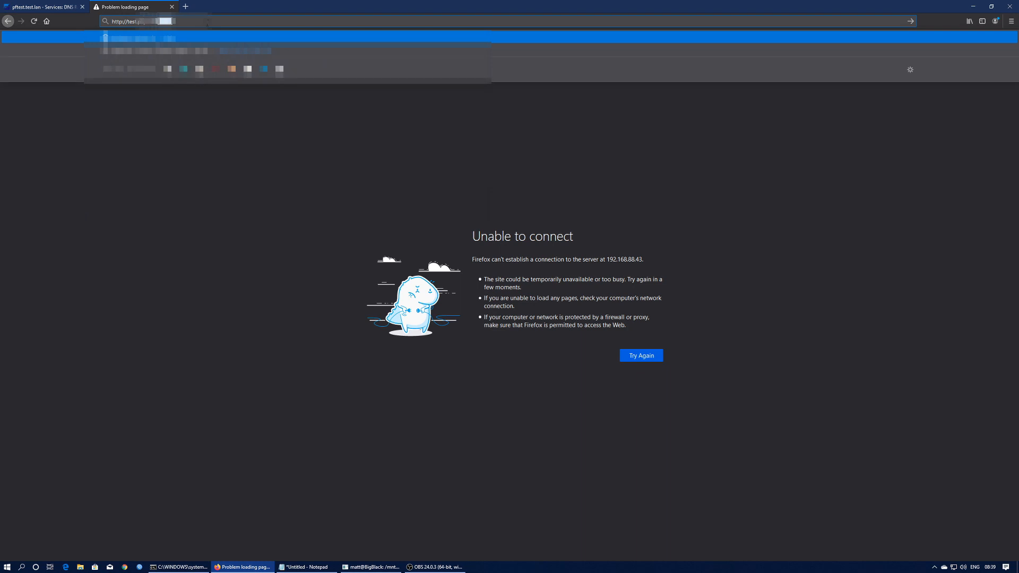
key("Return")
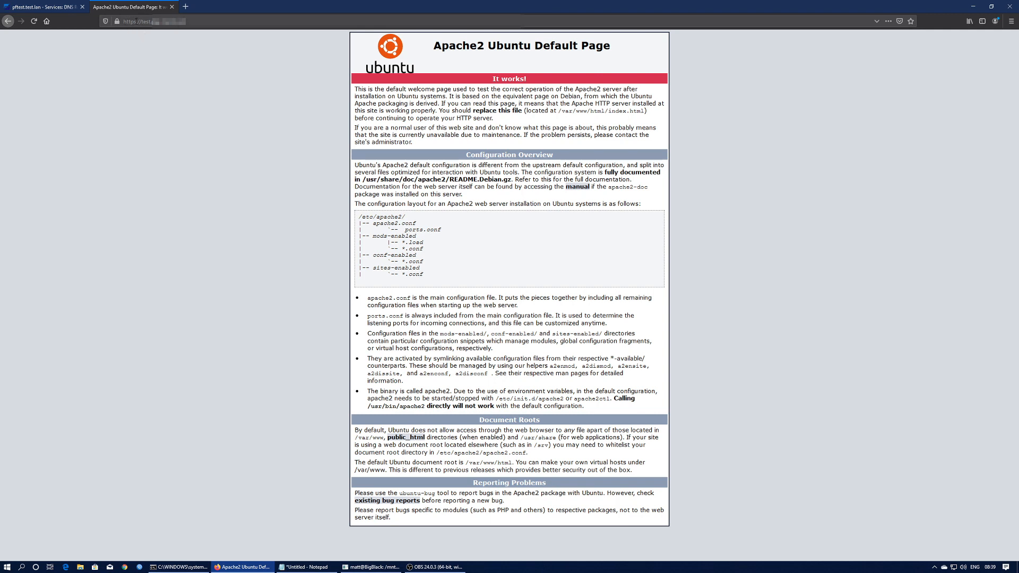
left_click(119, 23)
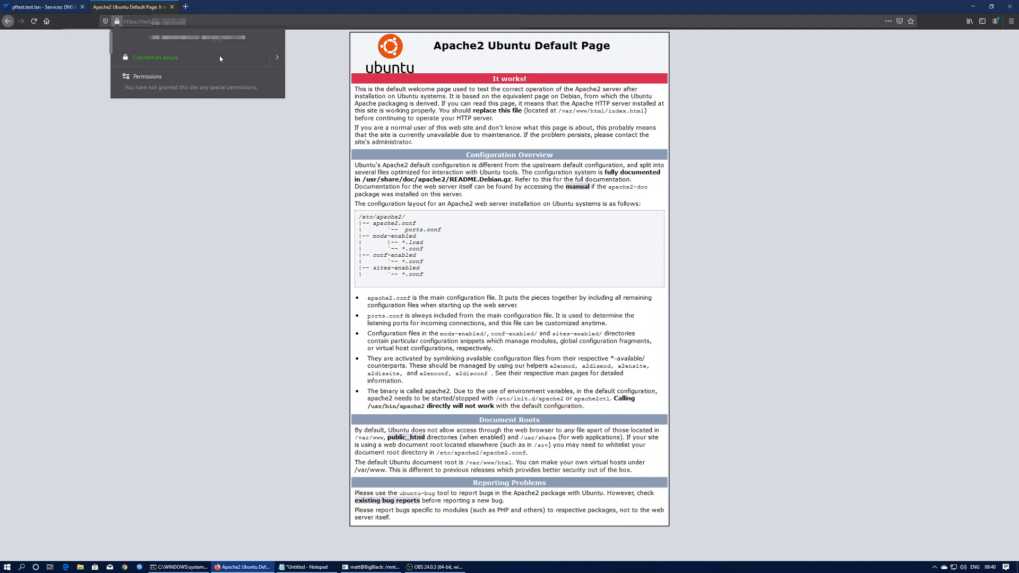
left_click(285, 162)
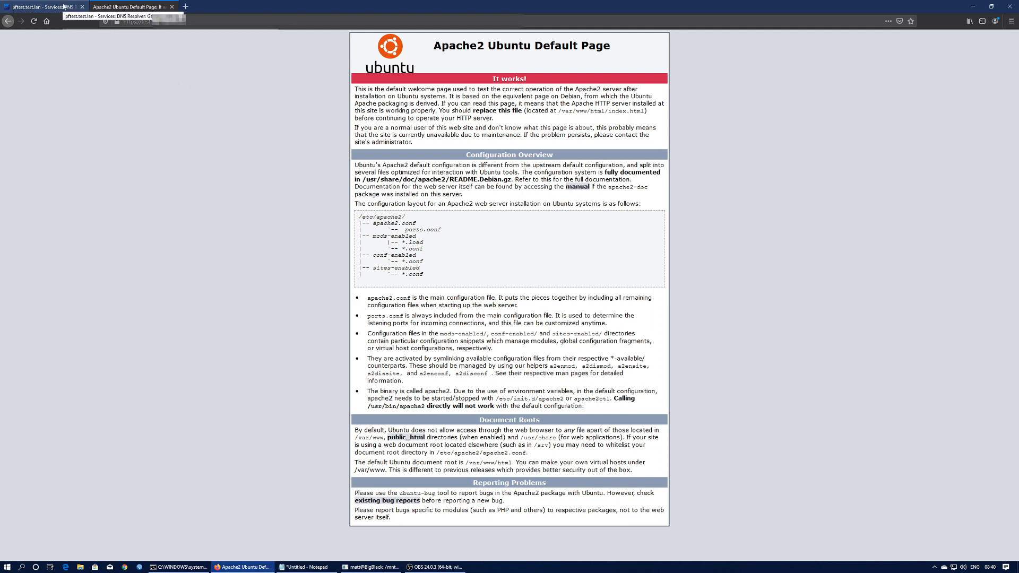
left_click(185, 6)
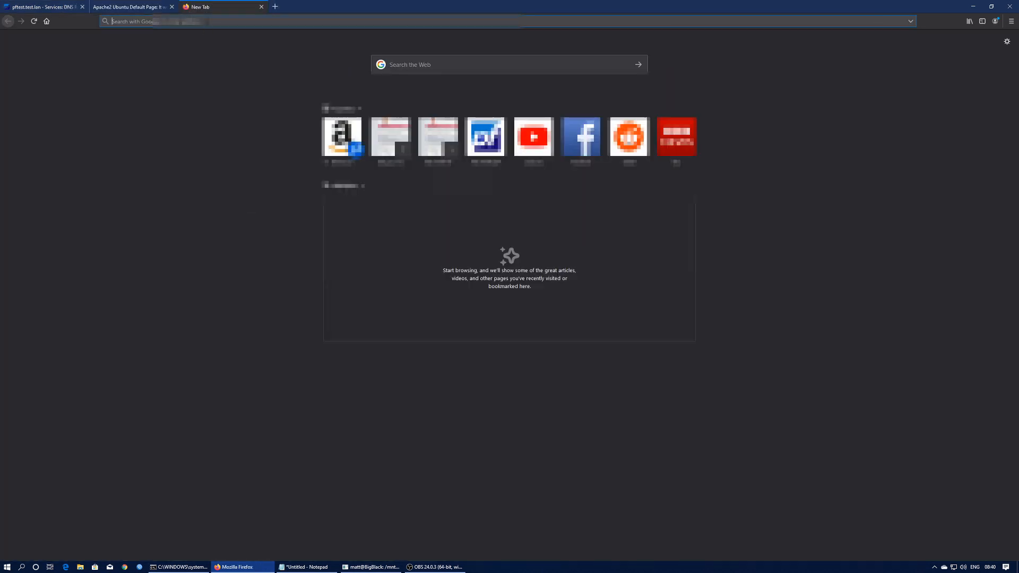
type("htt")
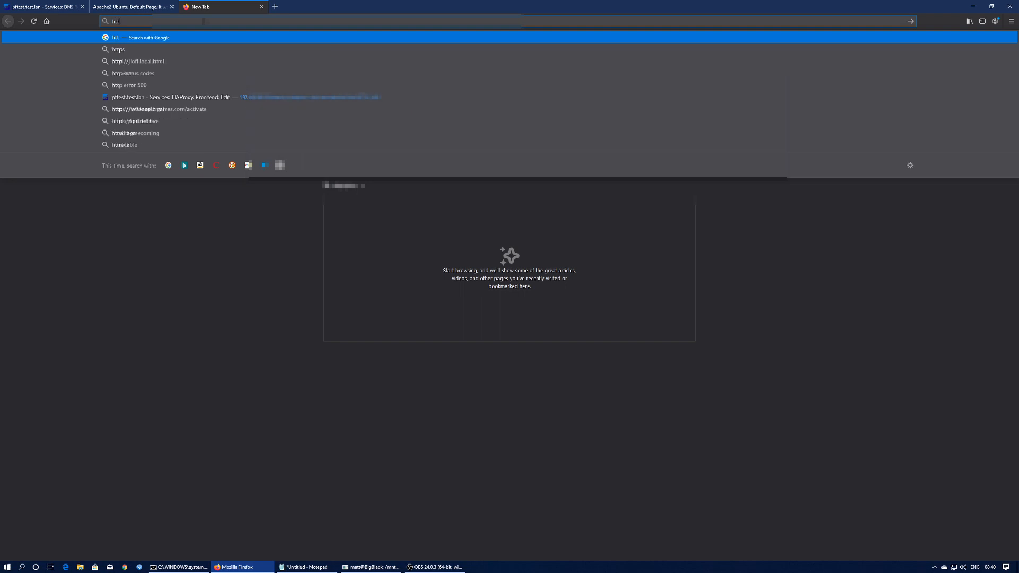
type("ps")
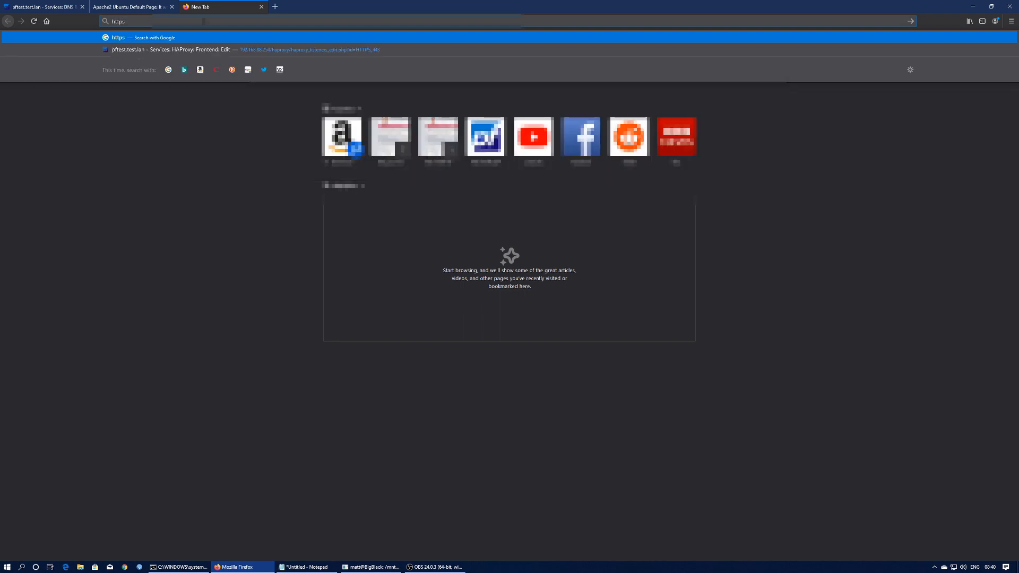
type(":")
type("//192.")
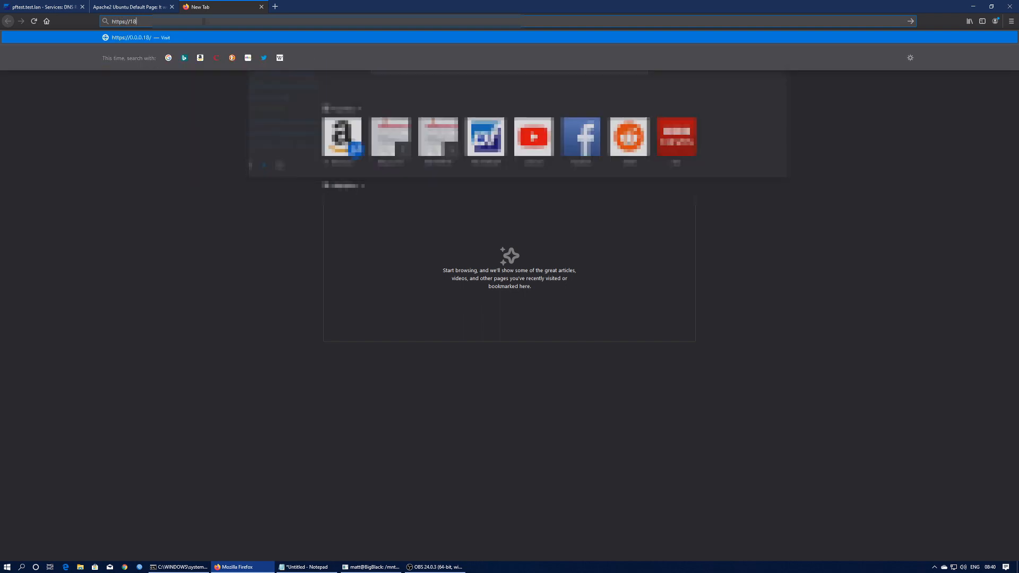
type("168.88.43")
key("Return")
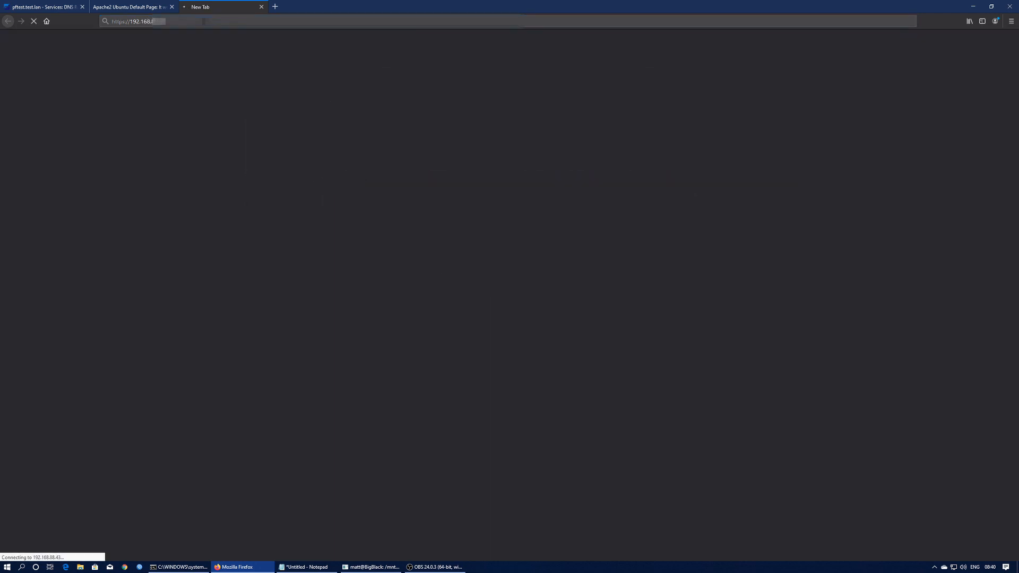
key("ctrl+t")
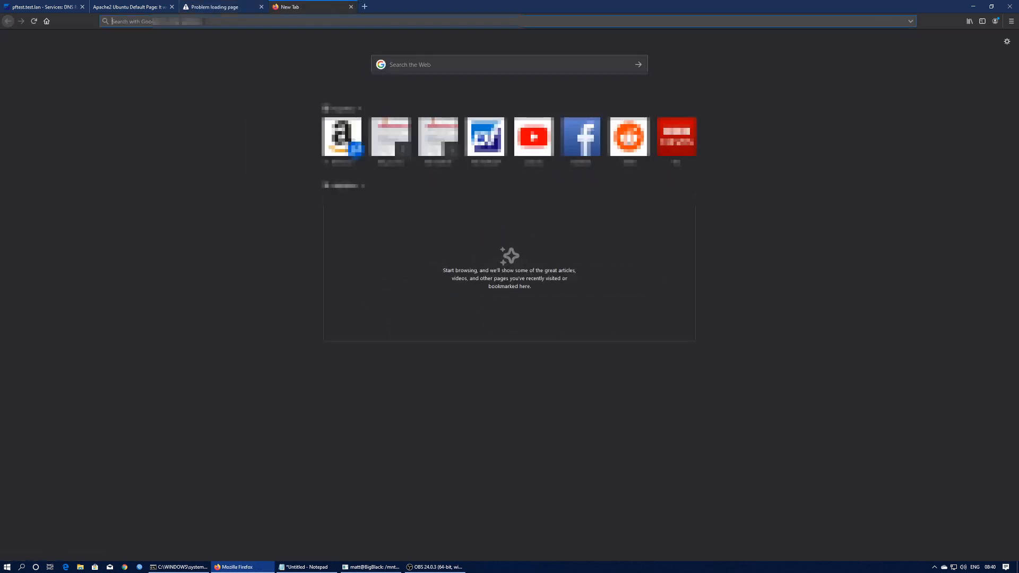
type("http:/")
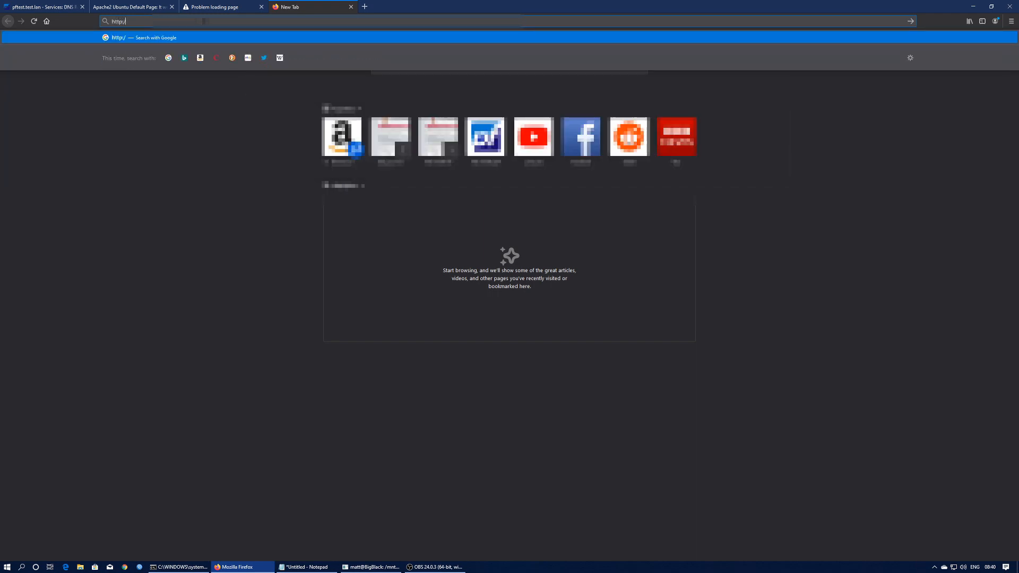
type("/192.168.88.43")
key("Return")
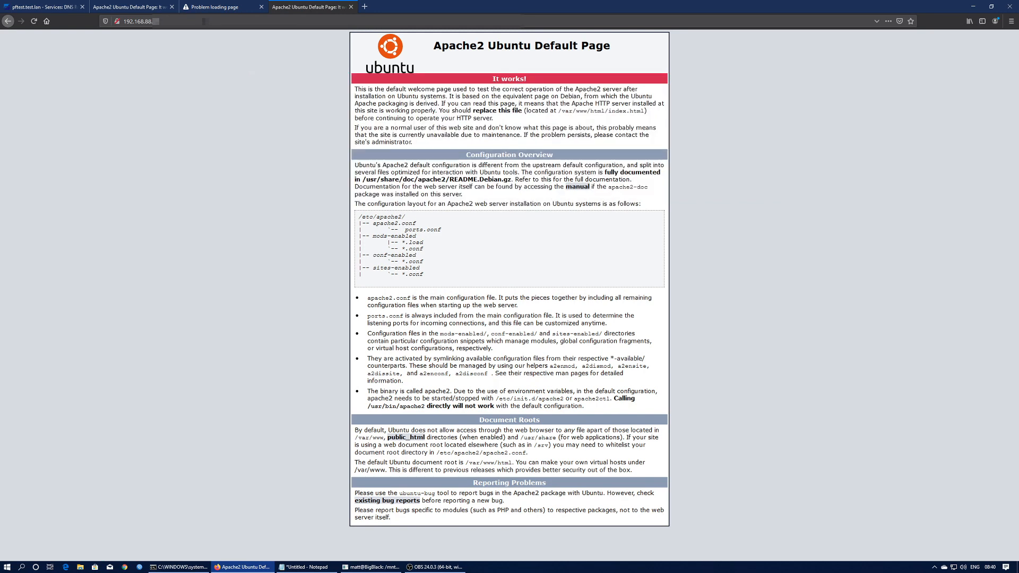
left_click(125, 6)
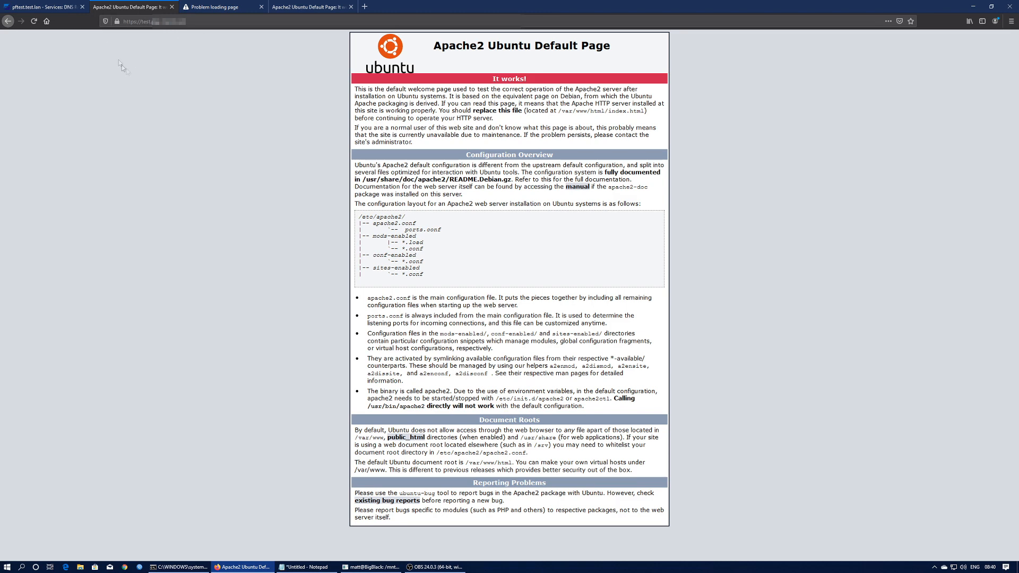
- Back in pfSense, go to the Acme certificates page under Services
left_click(47, 8)
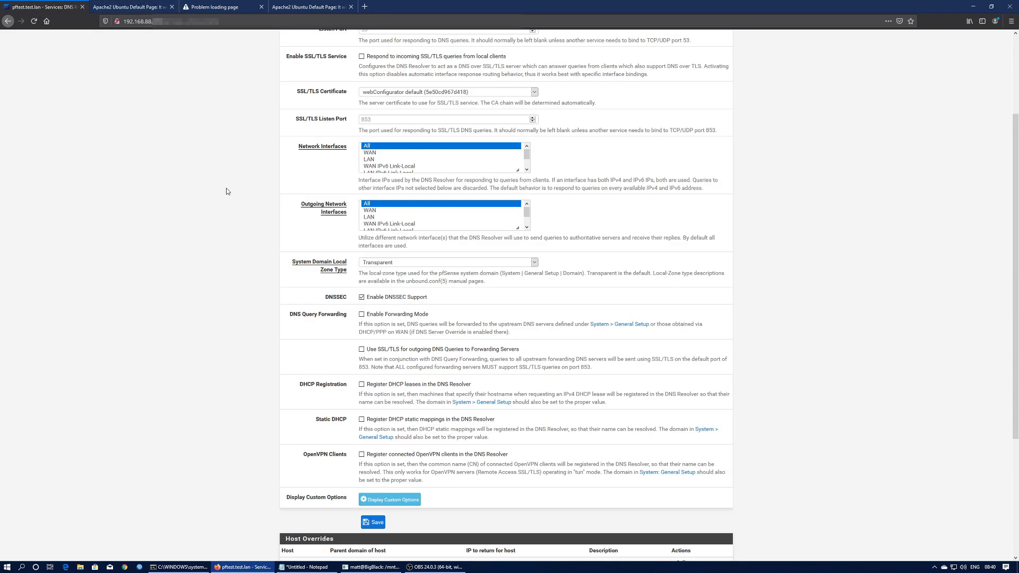
scroll(226, 189, "up", 3)
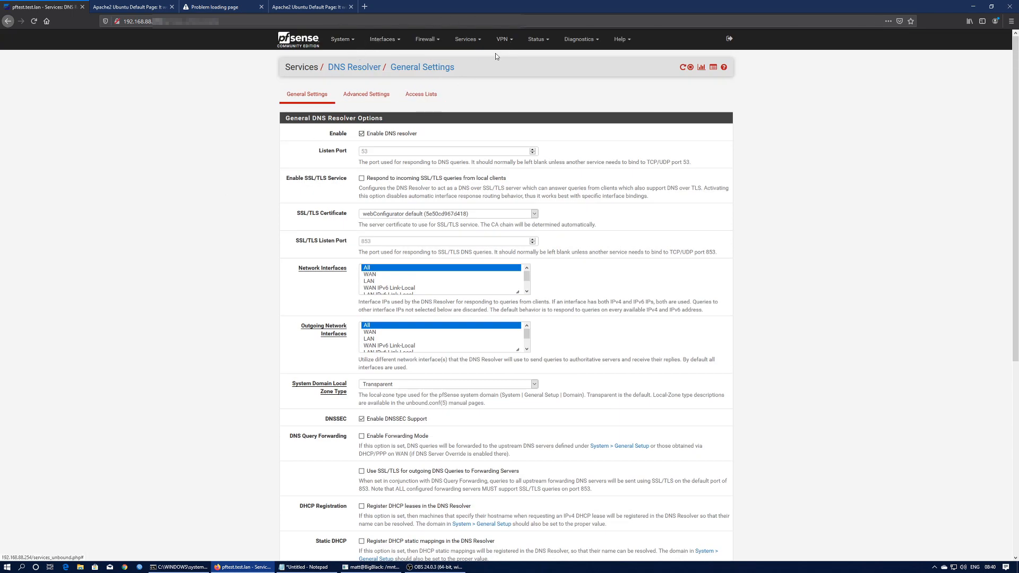
left_click(467, 40)
left_click(470, 58)
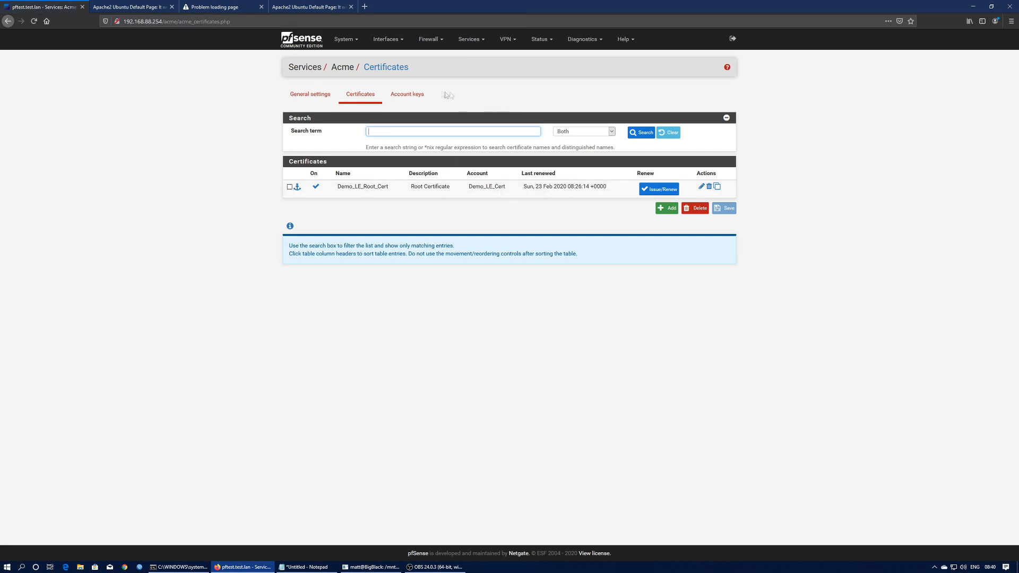
- In HAProxy, review the Web_Demo backend, then show frontends HTTP_80 and HTTPS_443 routing to Web_Demo
left_click(470, 41)
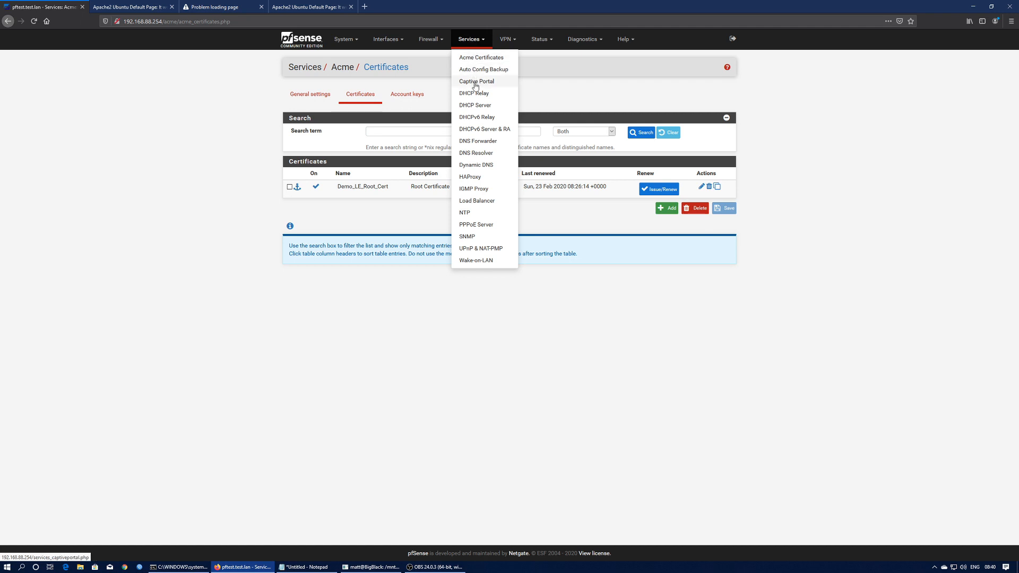
left_click(472, 177)
left_click(375, 94)
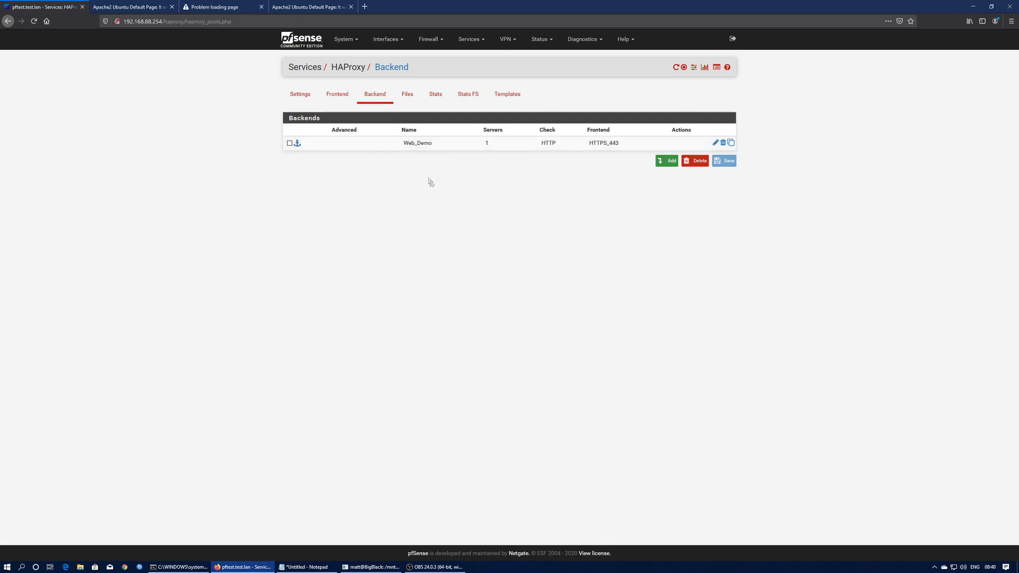
left_click(715, 142)
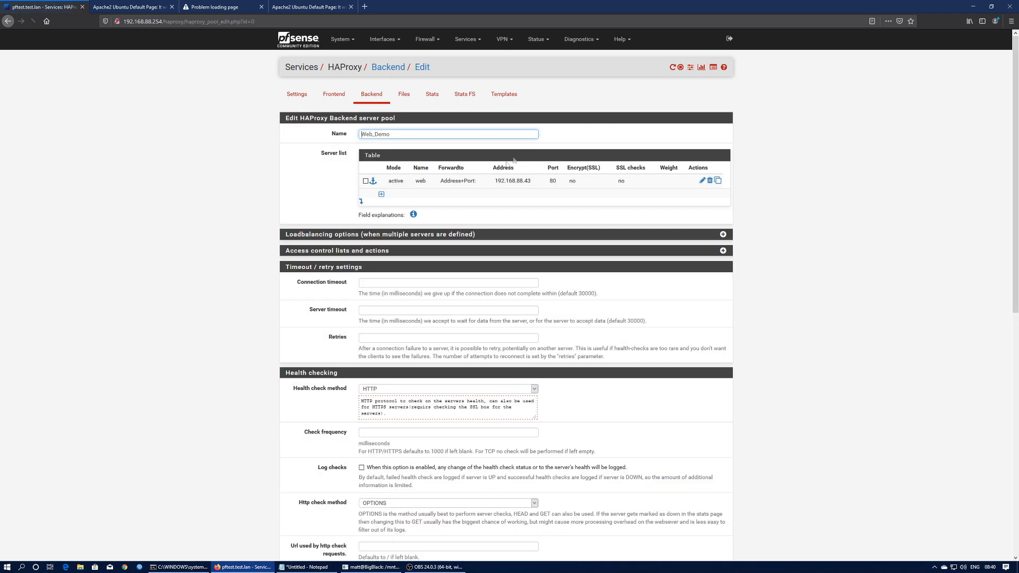
left_click(334, 94)
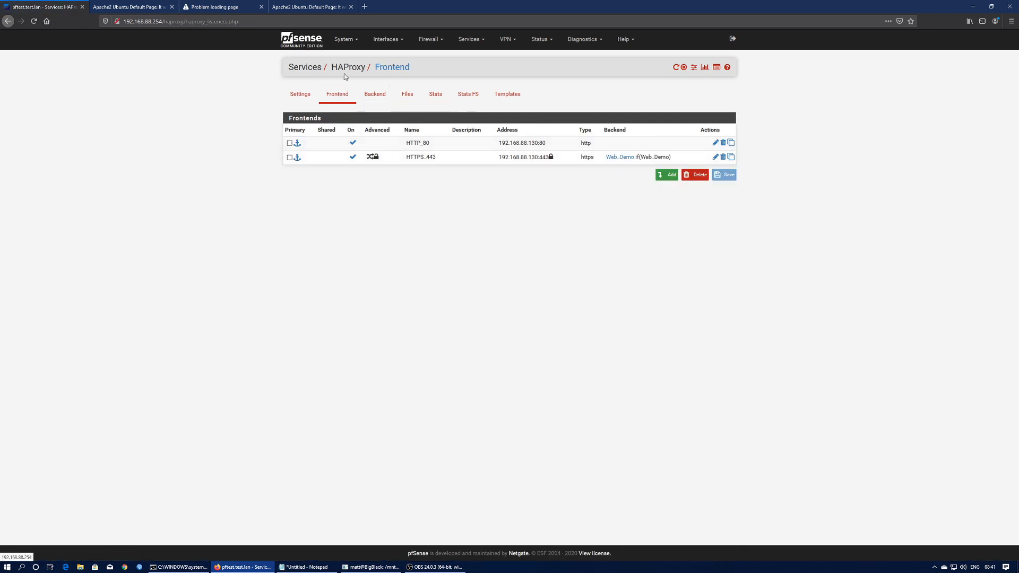
left_click(542, 39)
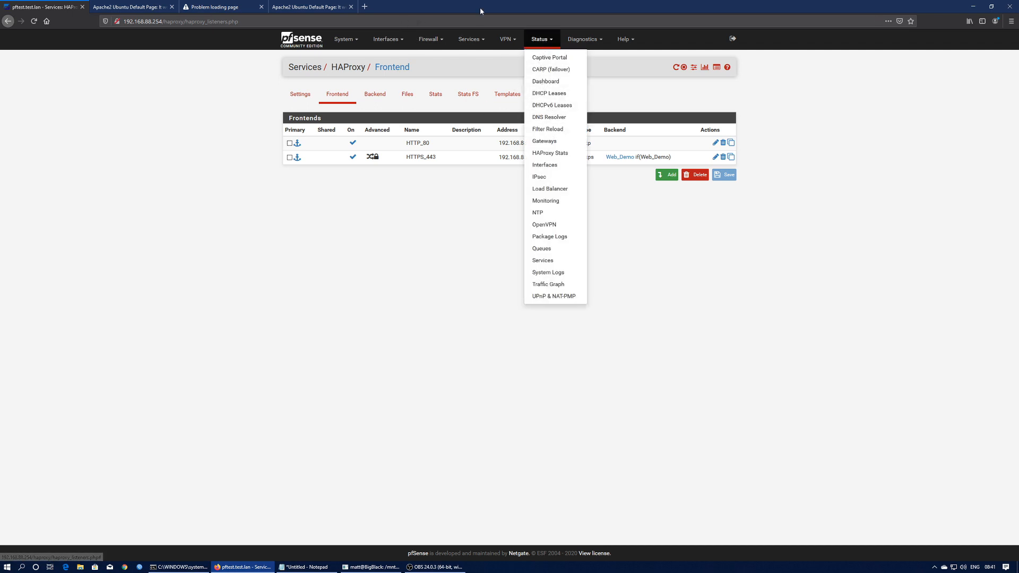
left_click(461, 229)
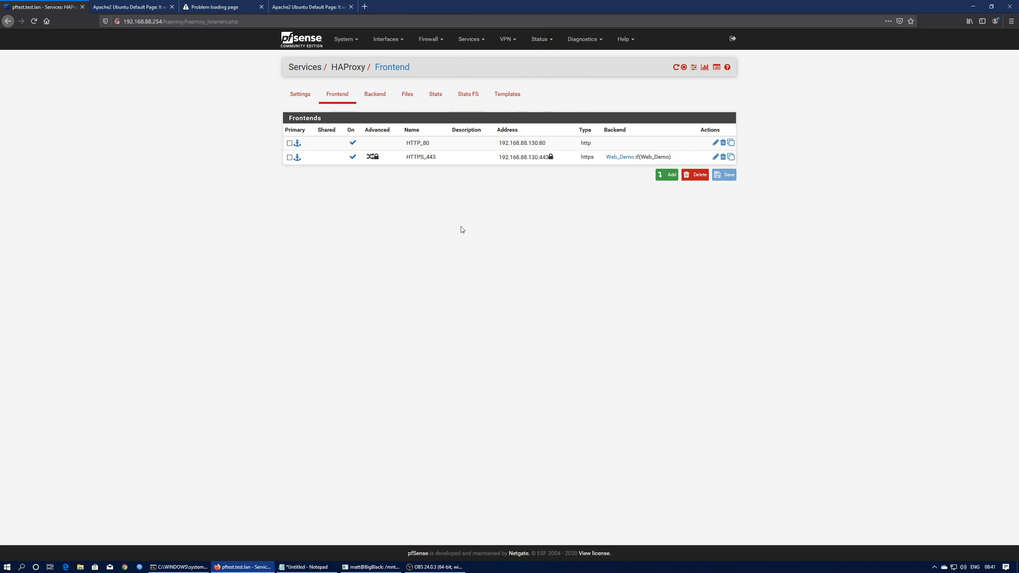